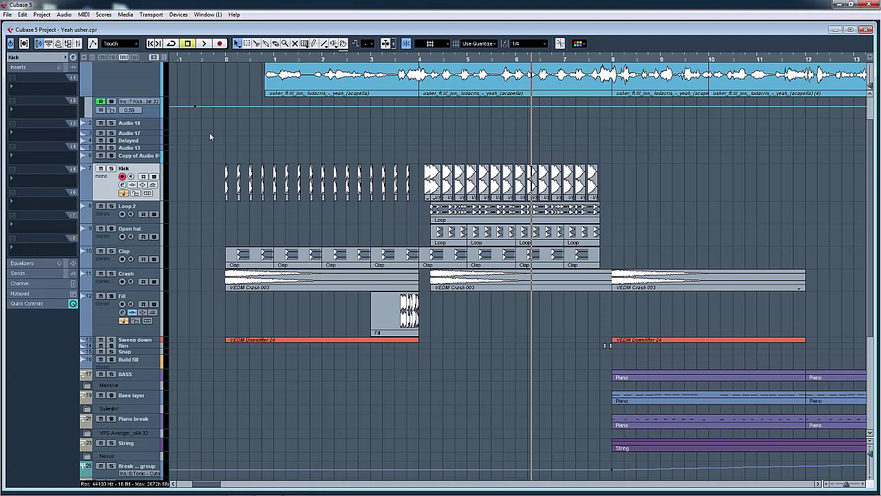
Step: Play the whole arrangement from just before bar 0 up to the end of the drum section near bar 8
left_click(212, 55)
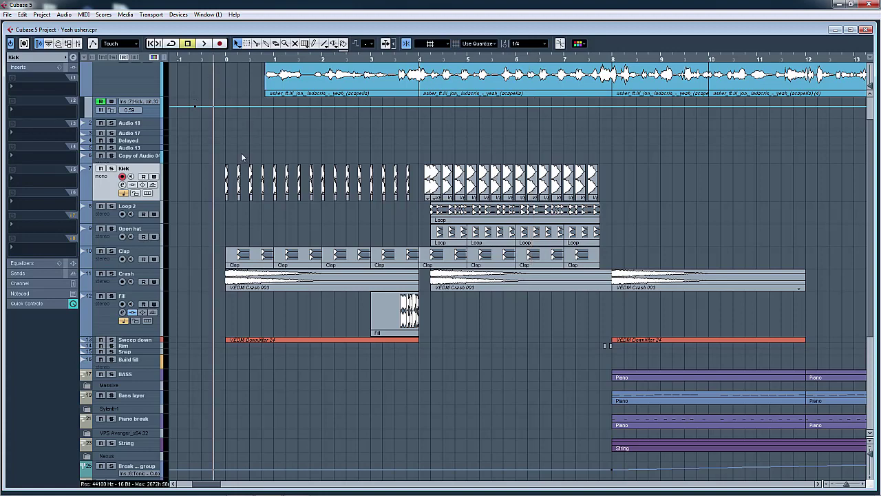
key("space")
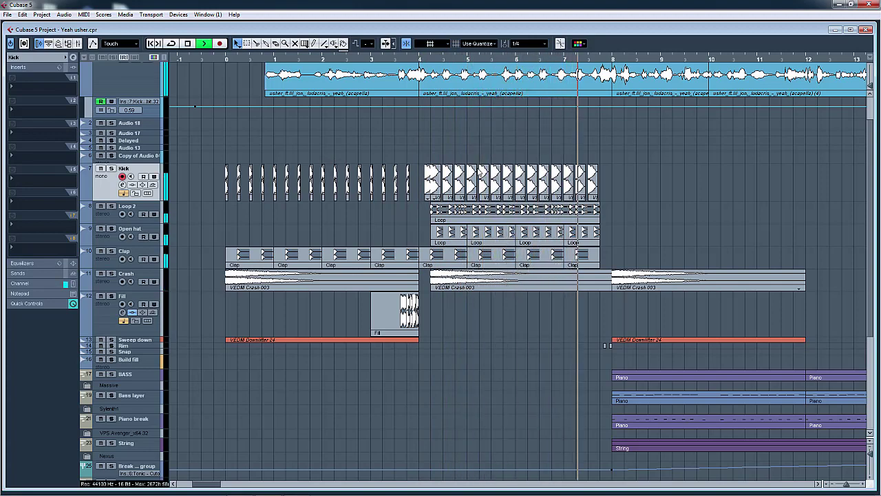
key("space")
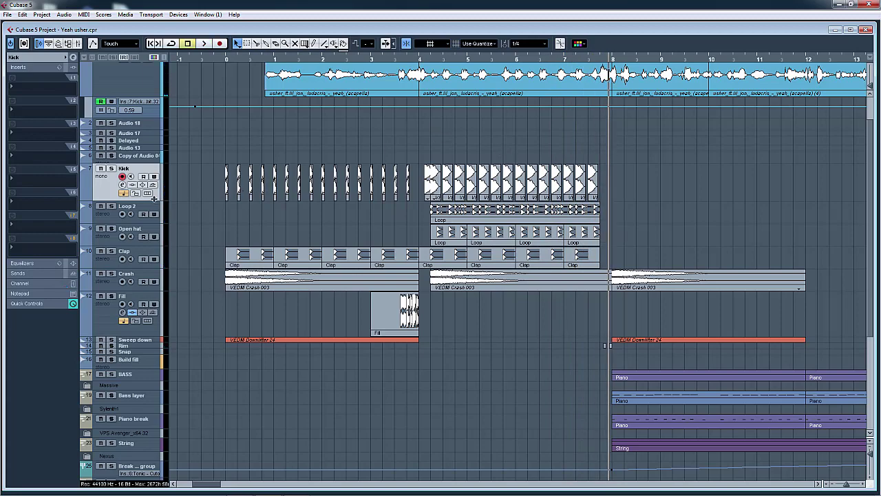
Step: Slightly reduce the Kick track's height and place the playhead just before bar 0
mouse_move(153, 198)
left_mouse_down()
mouse_move(153, 176)
mouse_move(148, 199)
left_mouse_up()
left_click(246, 60)
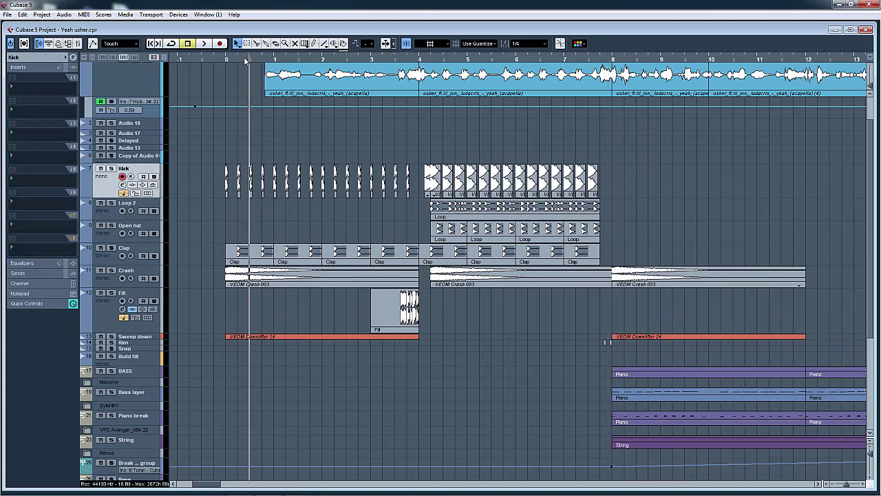
key("h")
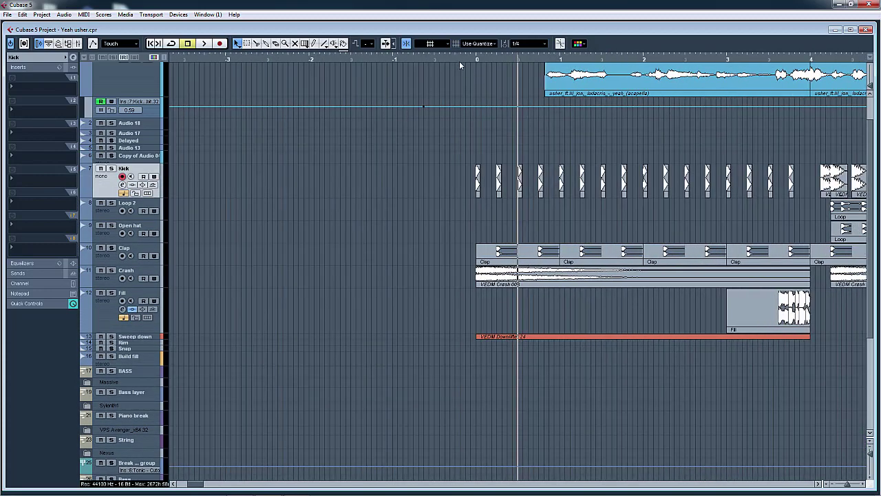
left_click(459, 61)
key("space")
key("space")
Step: Solo the Kick track, play its first hits and inspect the short kick clips up close
left_click(111, 169)
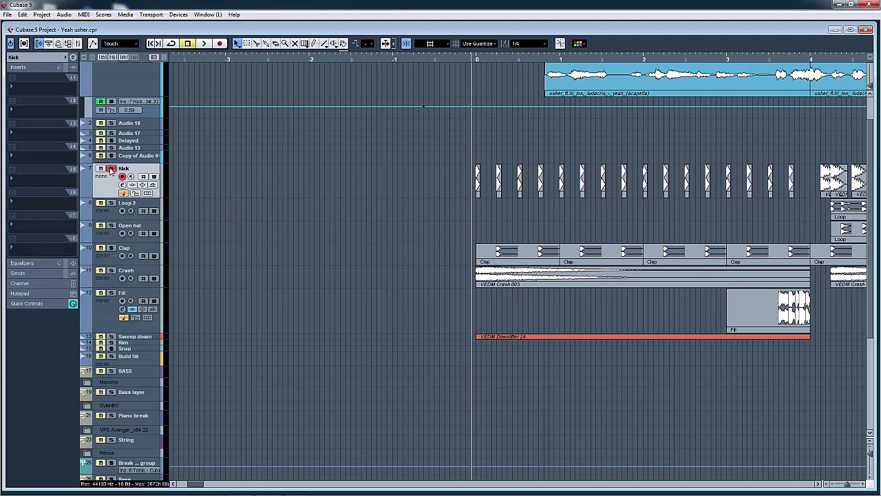
key("space")
key("h")
key("g")
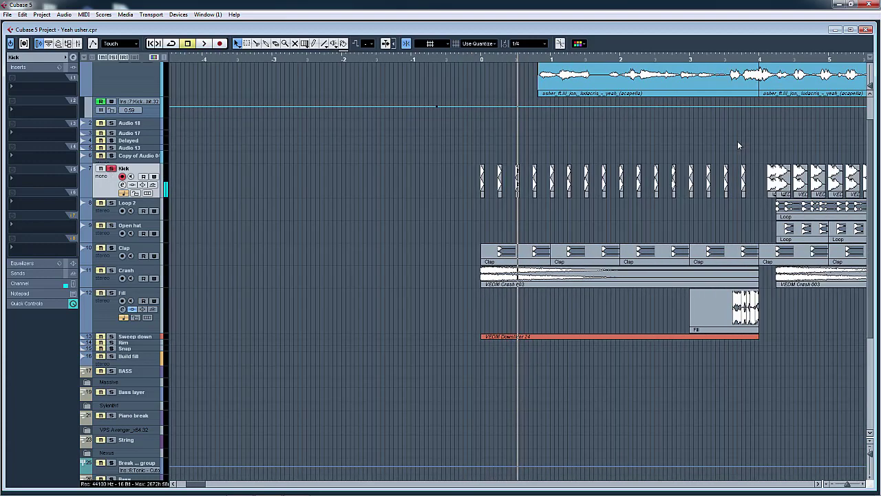
key("h")
key("h")
key("h")
key("h")
key("h")
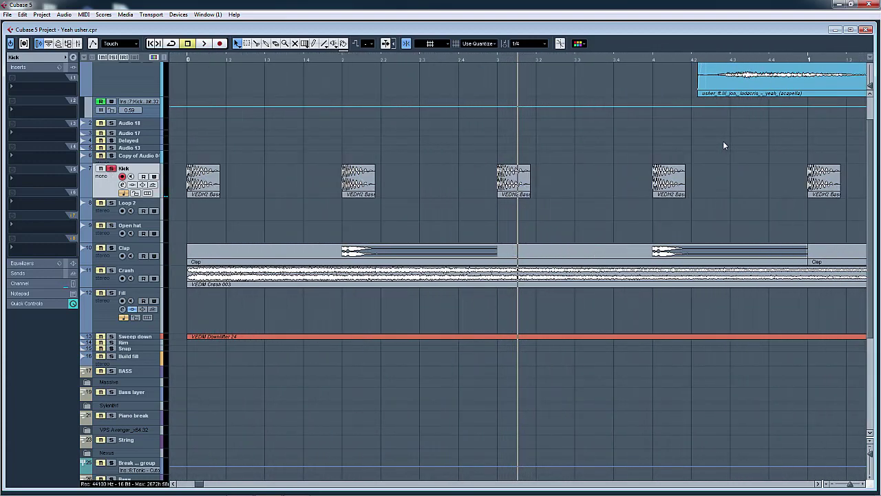
key("g")
key("g")
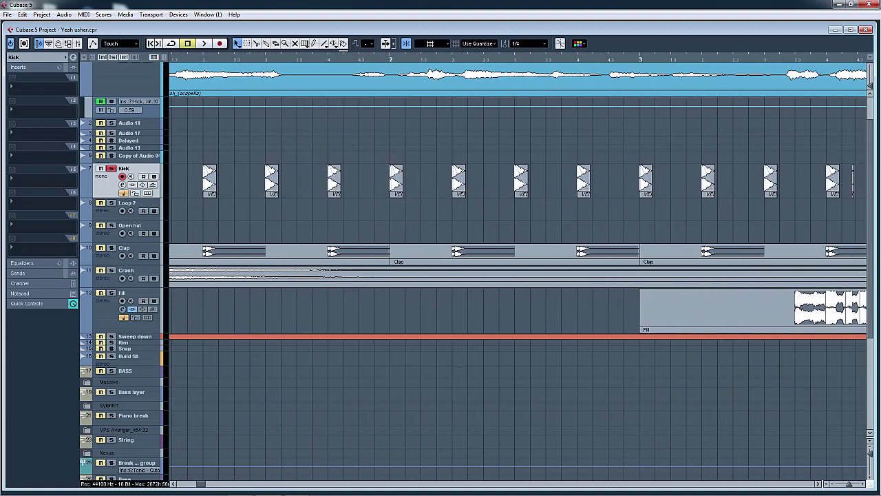
Step: Take the Kick track out of solo and play the arrangement from bar 4, where the longer kicks begin
left_click(570, 61)
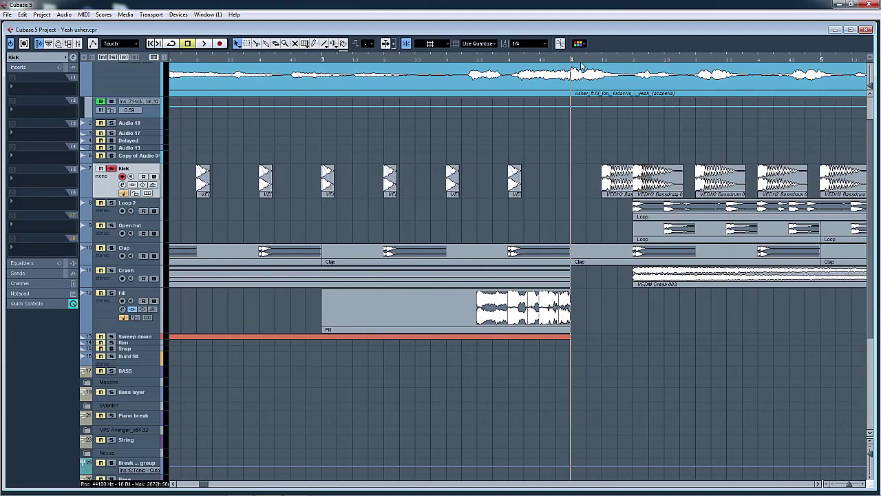
key("space")
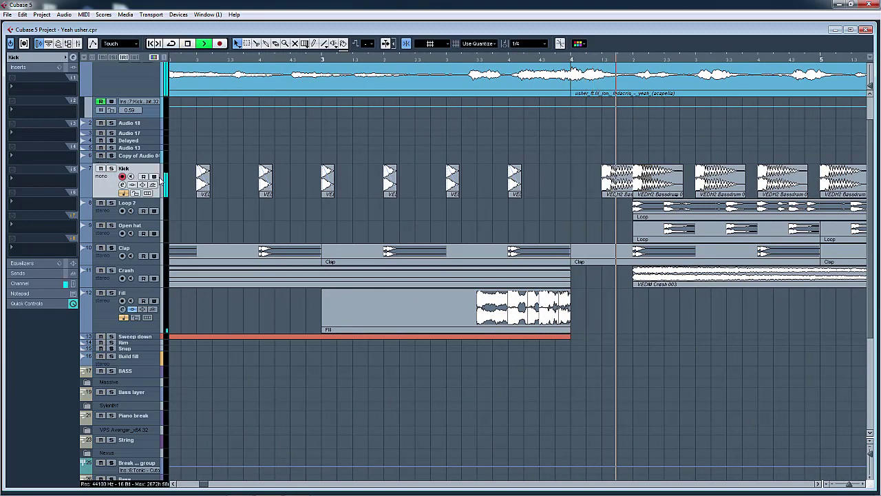
key("space")
key("g")
key("g")
key("g")
key("g")
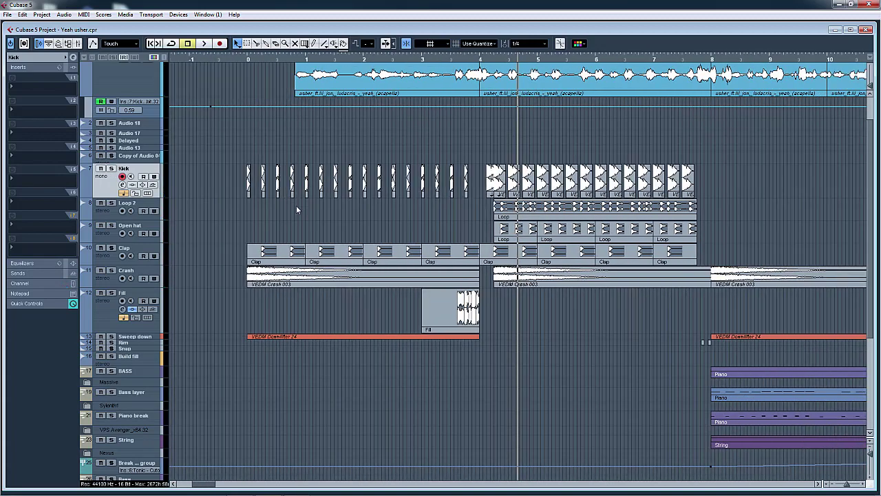
Step: Solo the Loop 2 and Open hat tracks and select the Loop 2 track
left_click(112, 204)
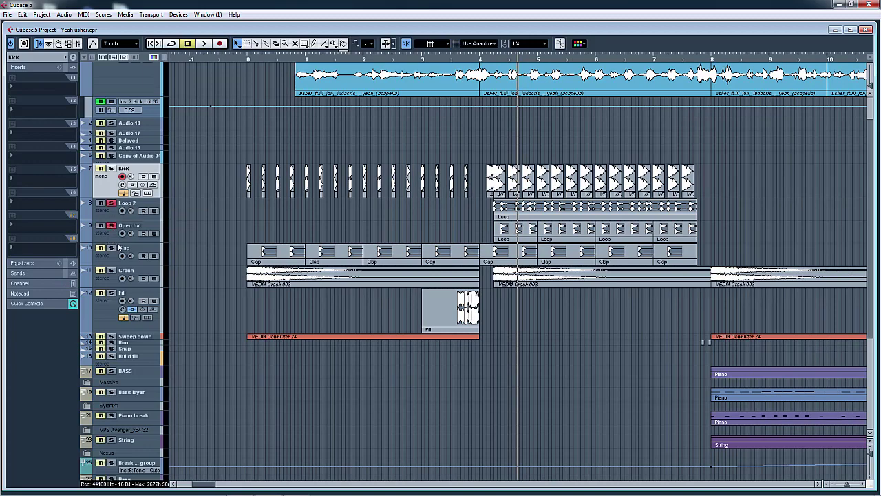
key("h")
key("h")
key("h")
key("h")
left_click(348, 209)
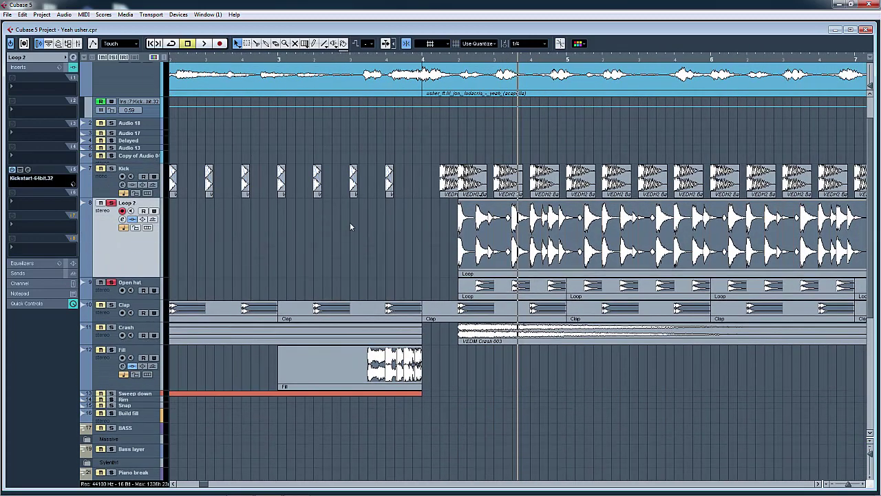
Step: Open the Loop 2 part in its audio editor, examine the drum loop slices during playback, and close the editor
key("h")
key("h")
key("h")
key("h")
double_click(408, 232)
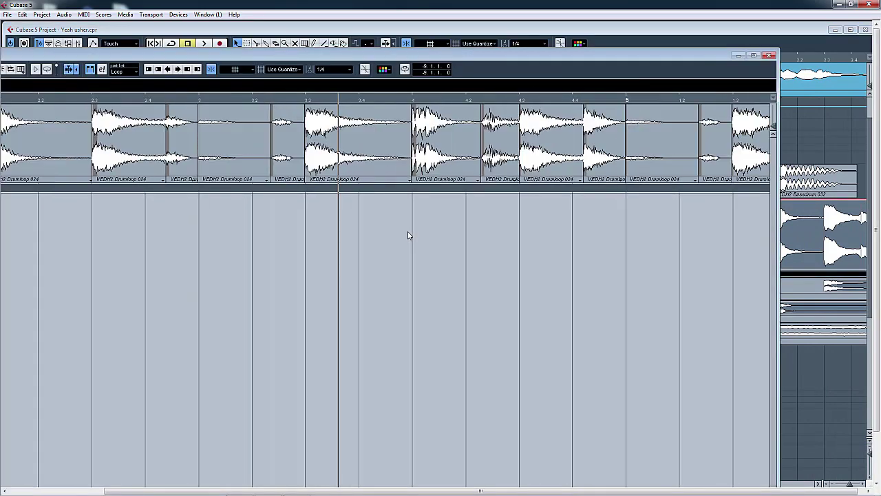
key("h")
key("h")
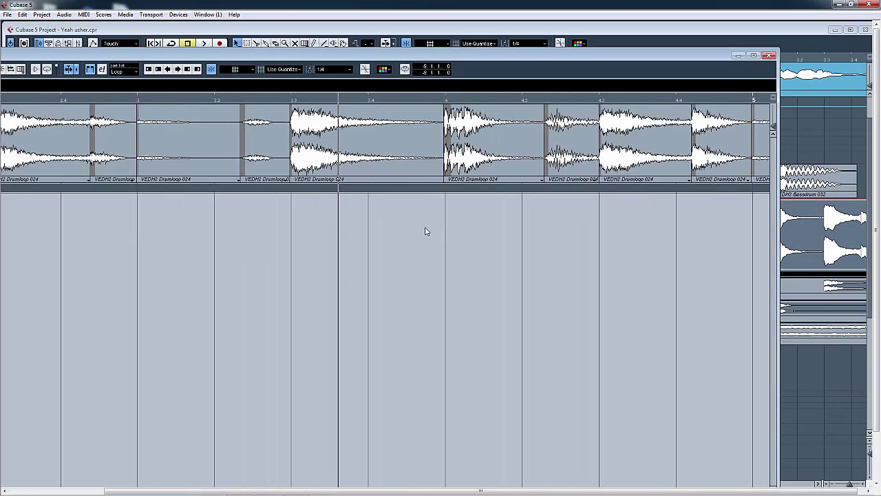
key("h")
key("h")
key("space")
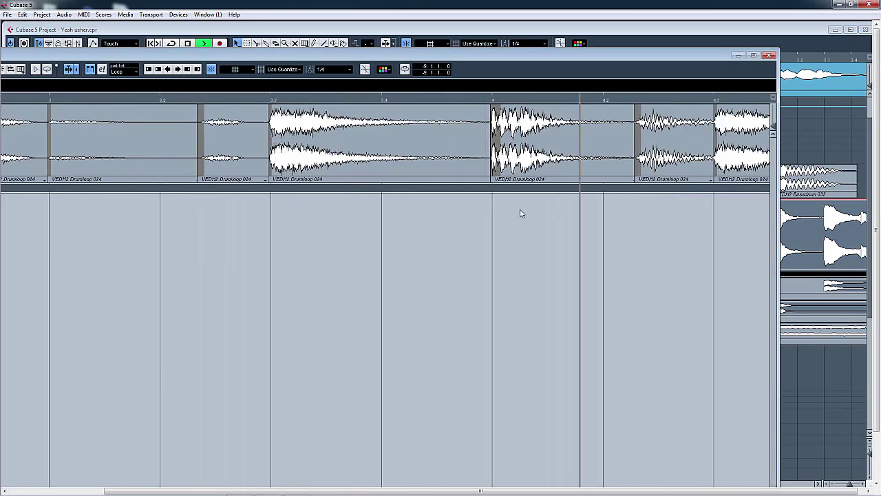
left_click(769, 55)
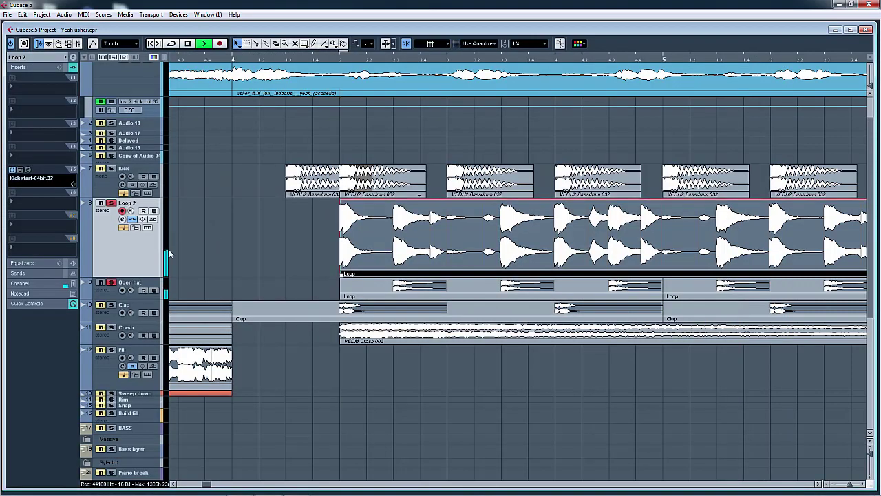
Step: Stop playback and view the Kickstart plug-in settings on the Loop 2 track, then close the plug-in
key("space")
left_click(27, 169)
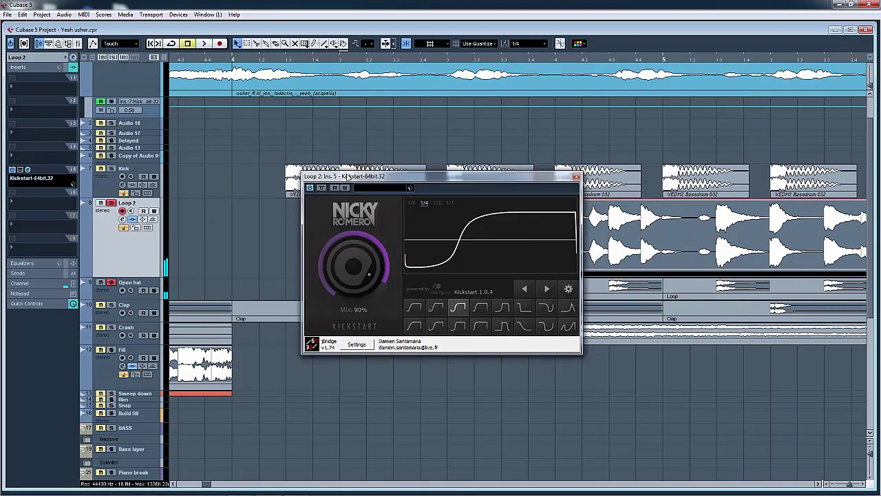
left_click(577, 177)
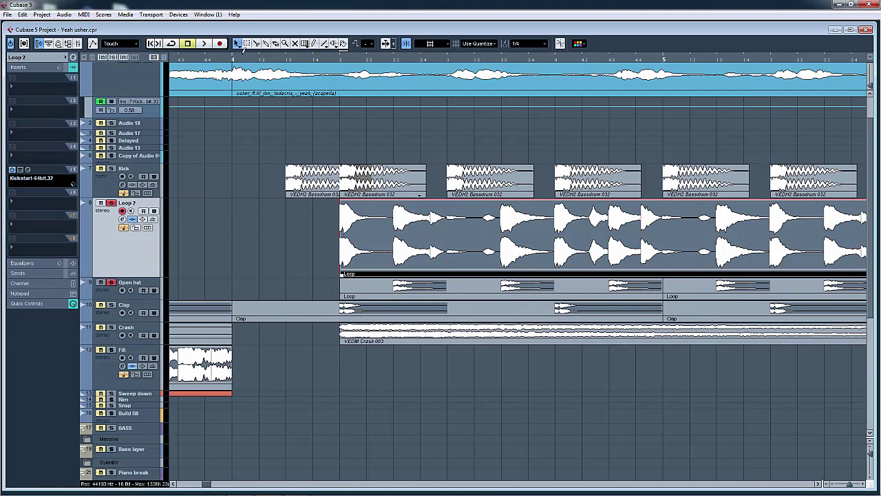
Step: Play the soloed Loop 2 and Open hat tracks from bar 4 and remove the Kickstart-64bit.32 insert from Open hat
left_click(237, 60)
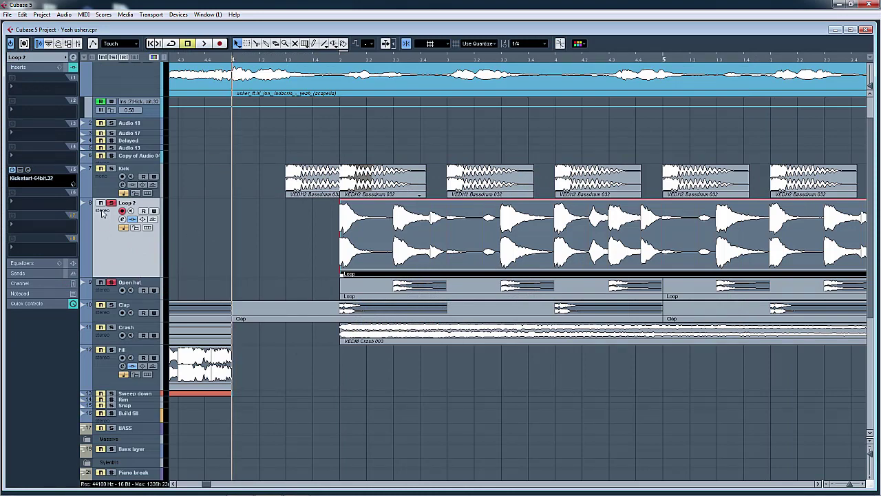
left_click(148, 283)
key("space")
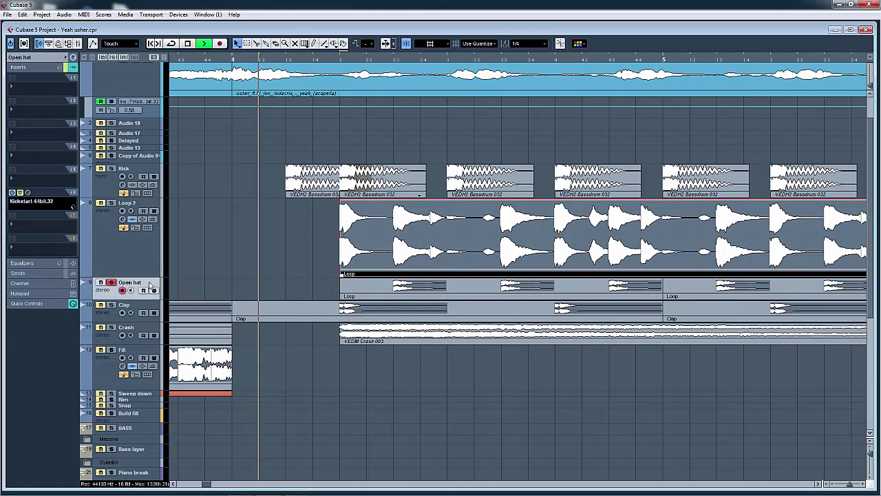
left_click(48, 216)
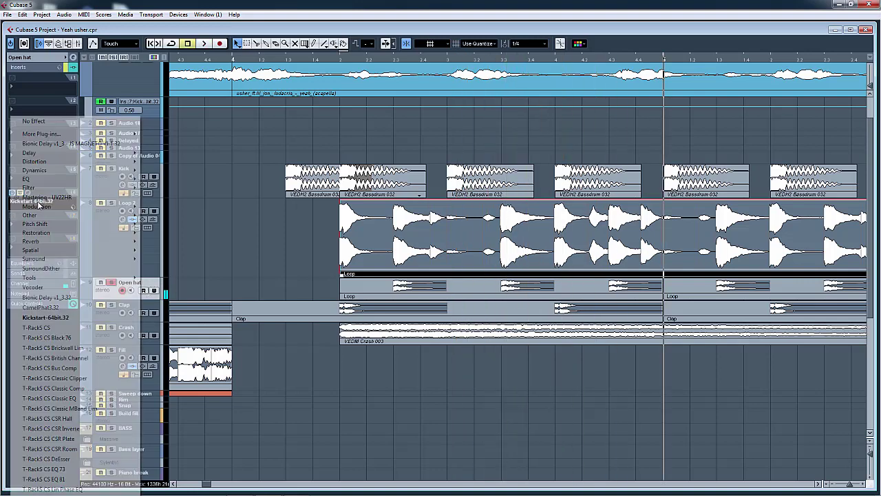
left_click(67, 124)
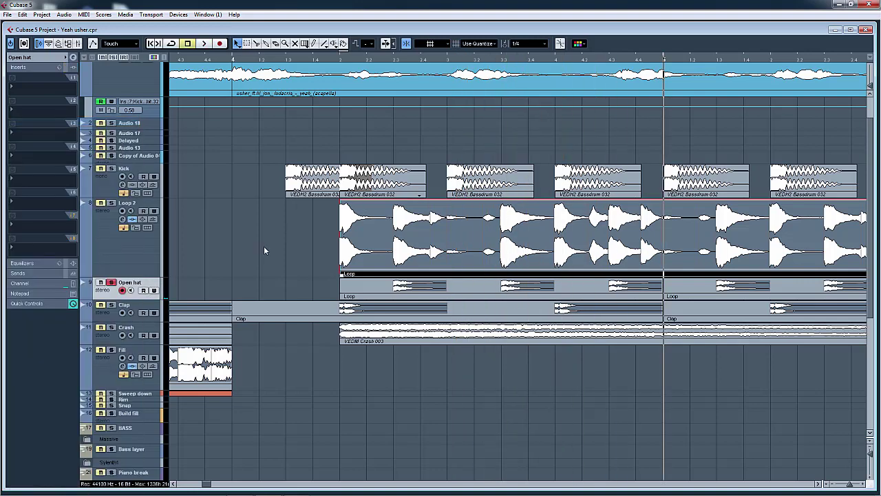
Step: Replay the soloed Loop 2 and Open hat tracks together from bar 4
left_click(233, 62)
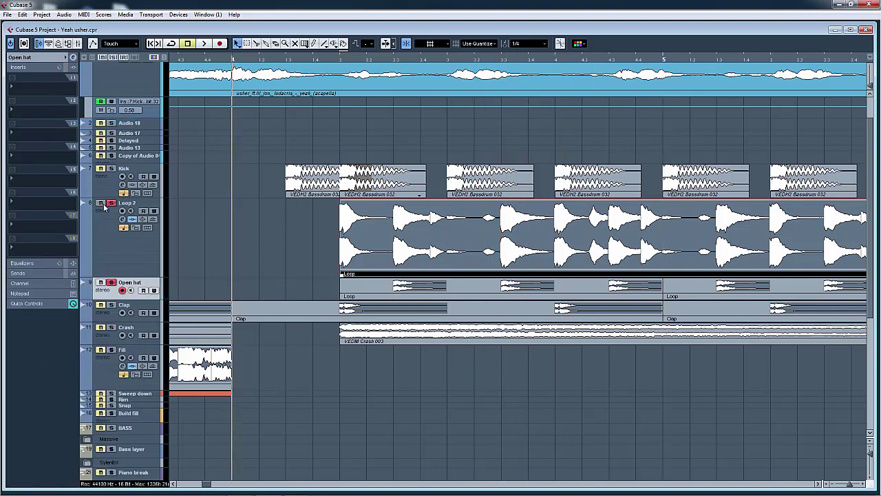
key("space")
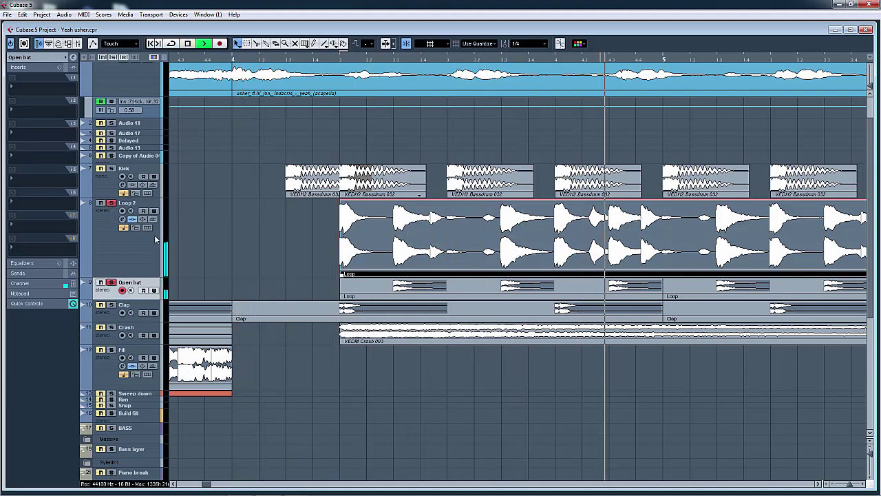
key("space")
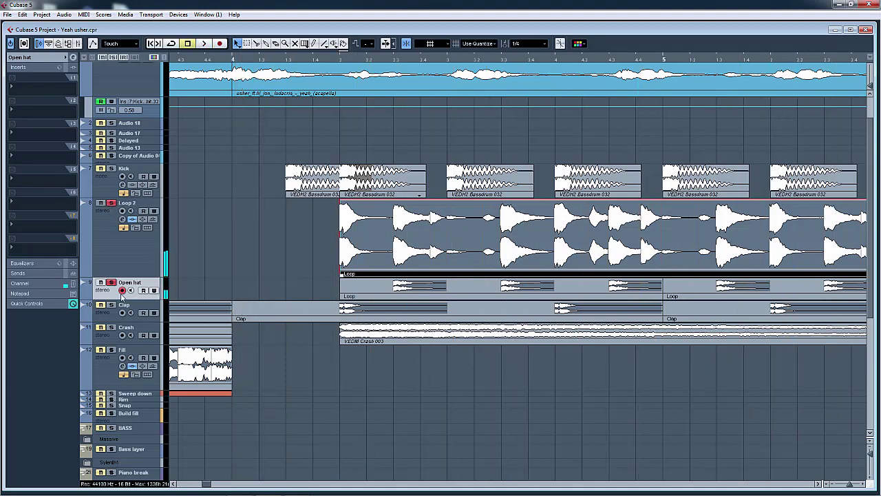
Step: Add the Clap track to the soloed tracks and play them from bar 4
left_click(122, 290)
left_click(232, 62)
key("space")
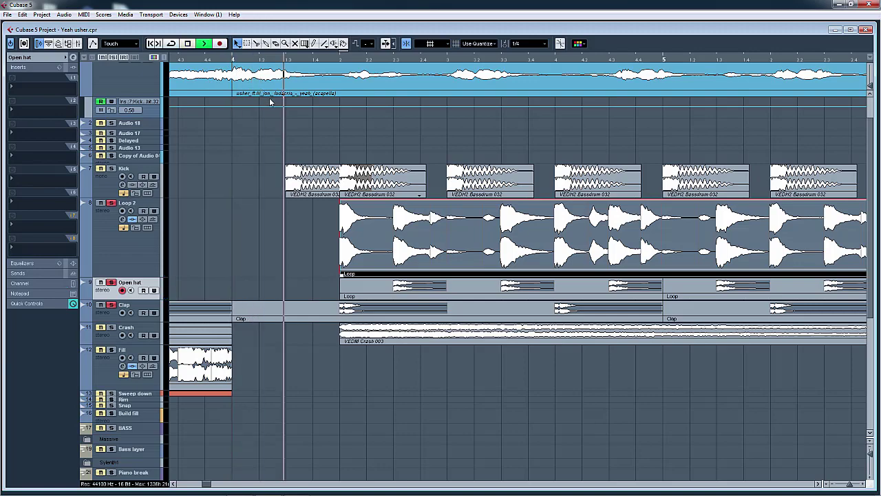
key("g")
key("g")
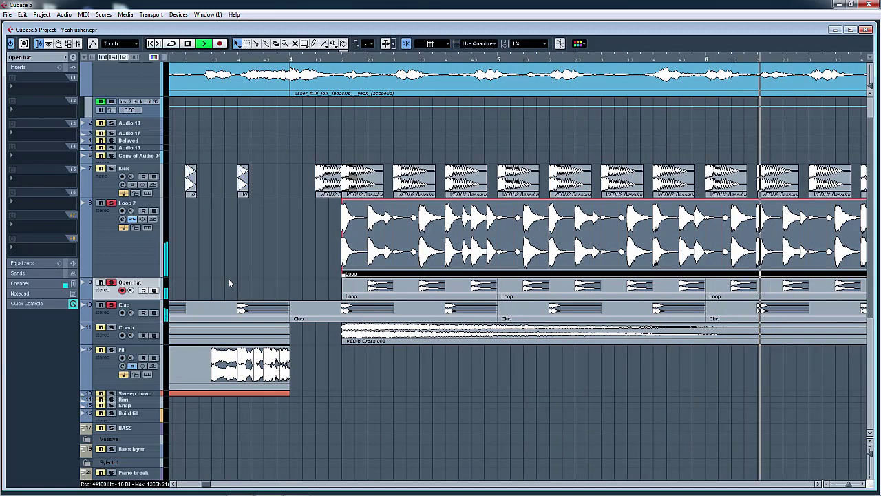
key("space")
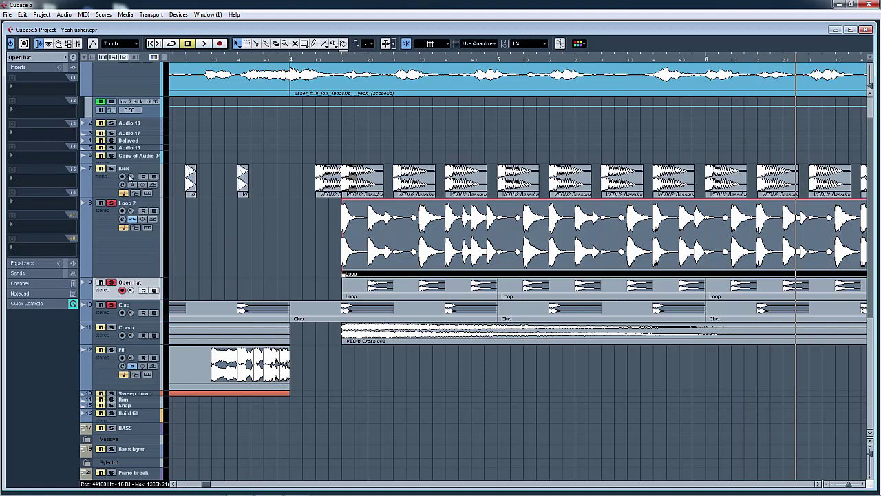
Step: Add the Kick track to the soloed tracks and play all four drum tracks from bar 4
left_click(289, 60)
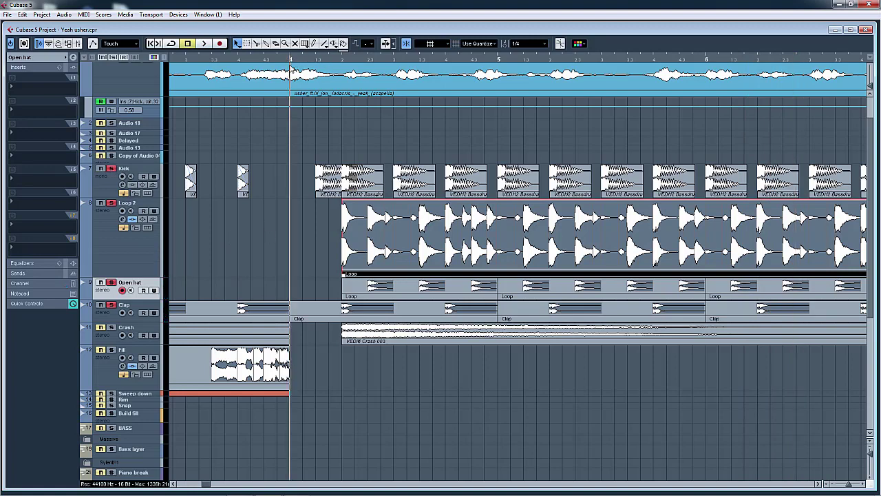
key("space")
key("g")
key("g")
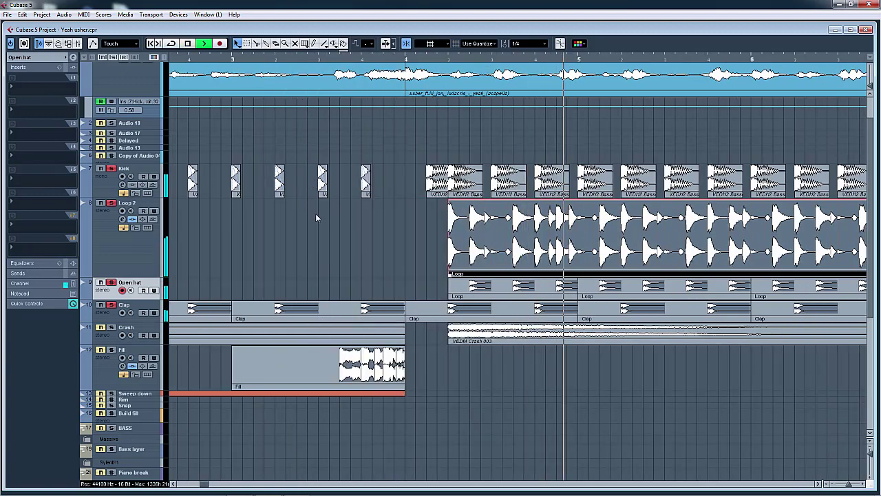
key("space")
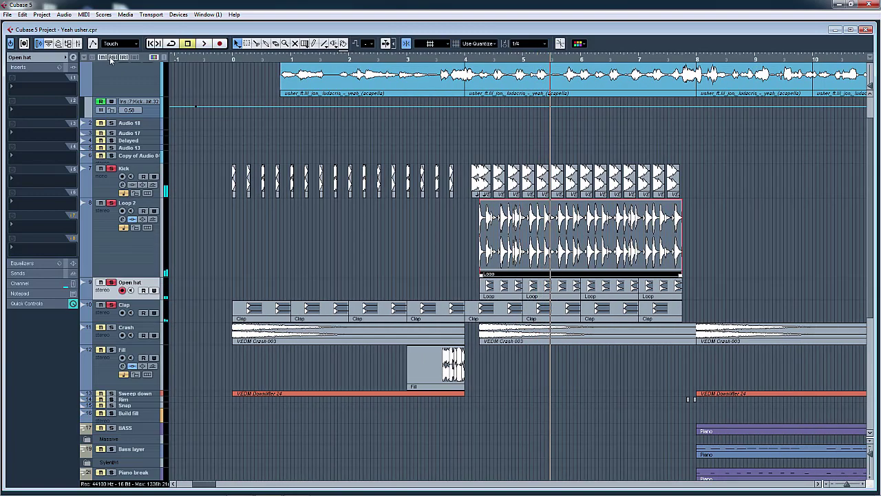
Step: Deactivate solo on all tracks and play the full arrangement from bar 0, viewing the vocal track
left_click(234, 61)
key("space")
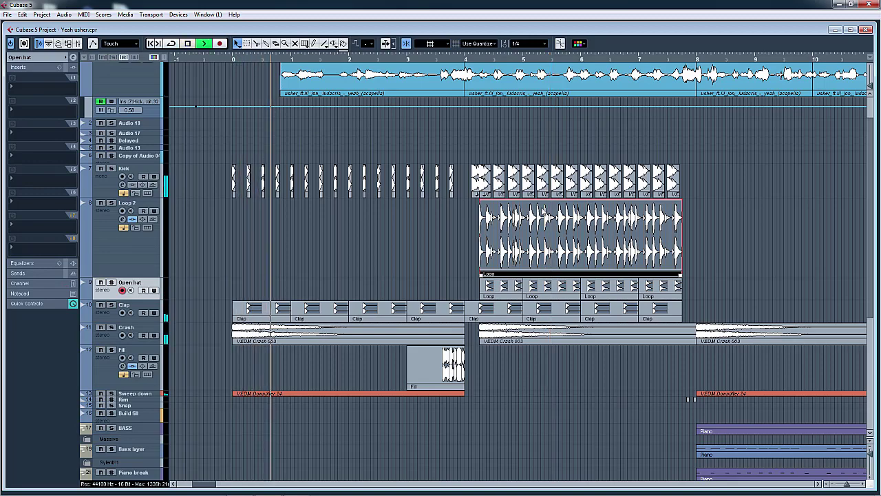
scroll(869, 186, "up", 2)
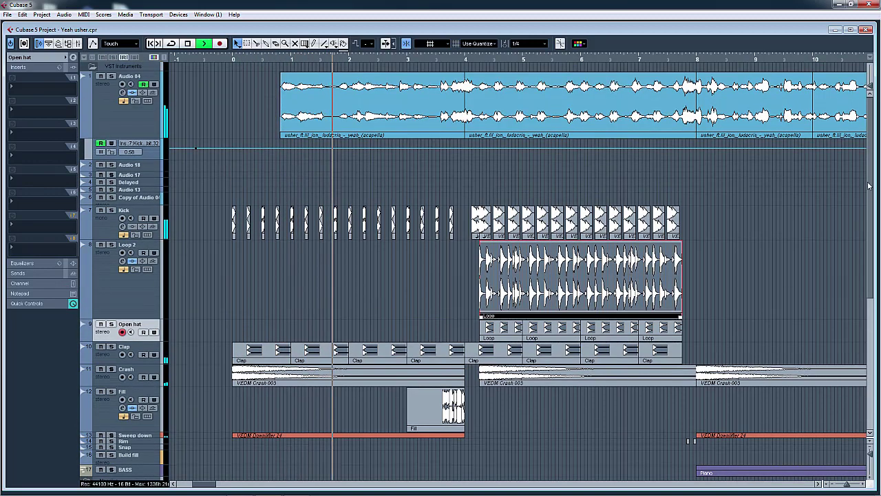
Step: Solo the Fill track and listen to its part leading up to bar 4
scroll(869, 207, "down", 5)
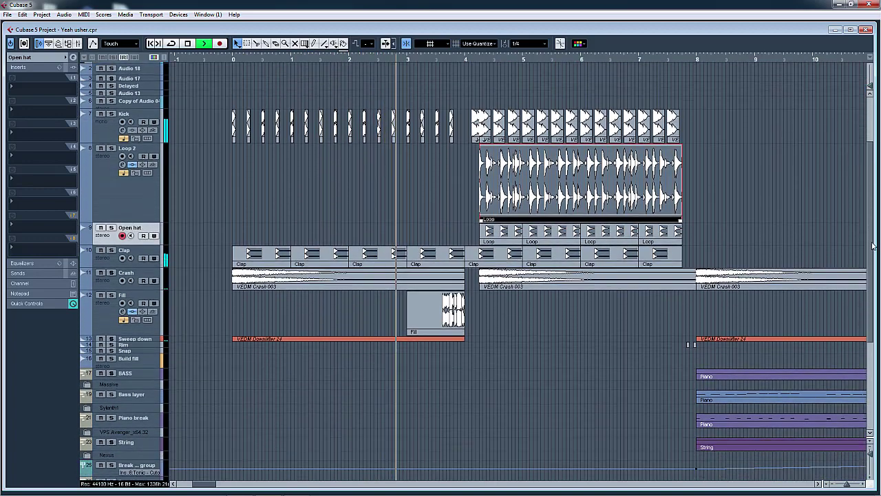
scroll(872, 246, "down", 1)
left_click(111, 272)
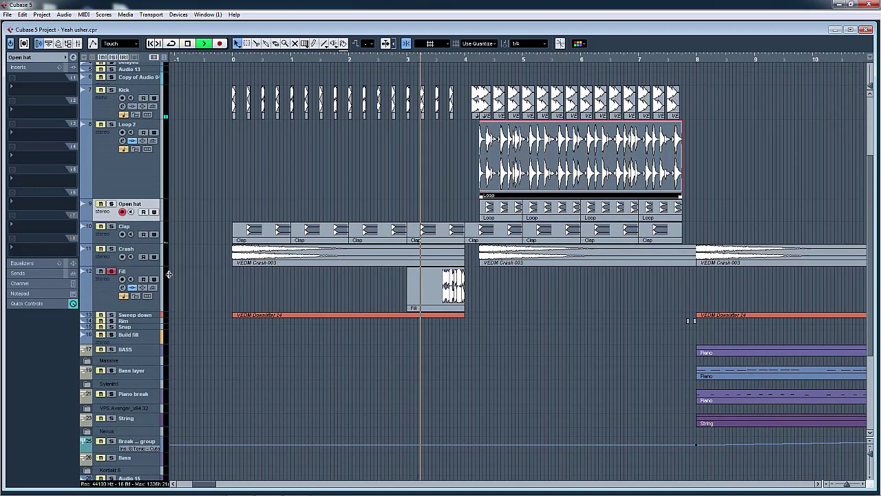
key("space")
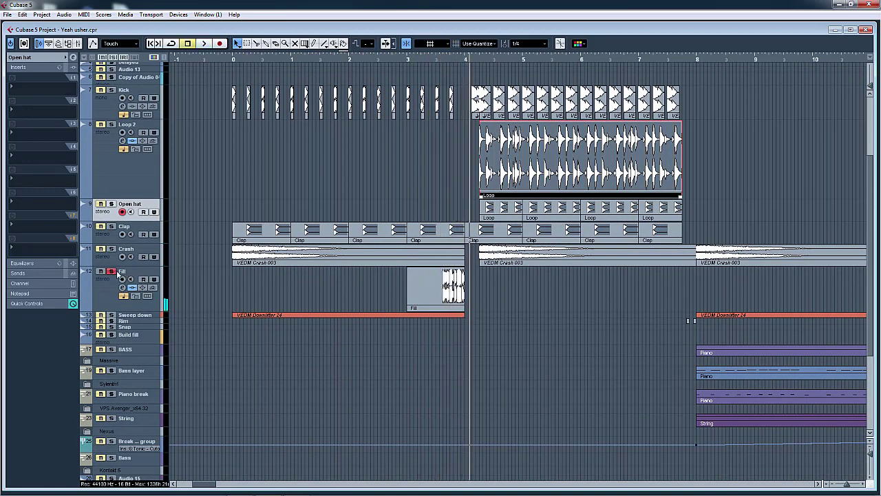
Step: Deactivate solo on the Fill track and play the full arrangement from bar 3
left_click(112, 271)
left_click(407, 60)
key("space")
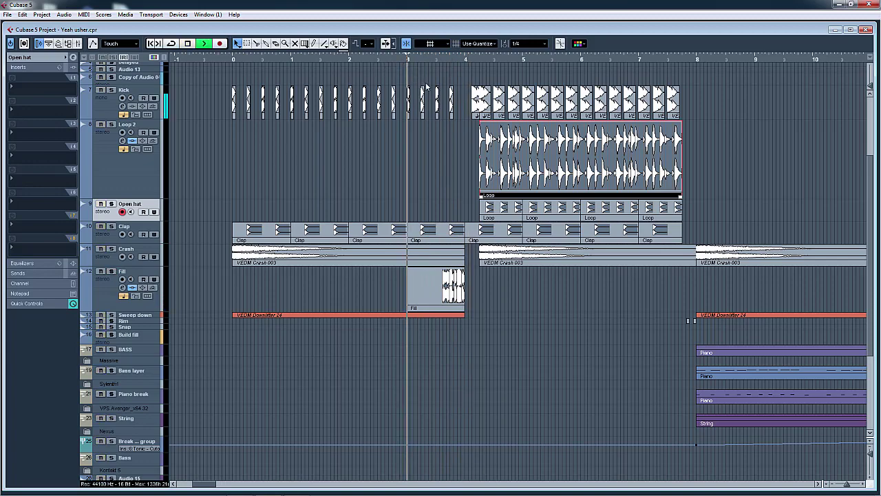
Step: Open the Fill part in its editor, examine the short fill clips up close, and close the editor
key("h")
key("h")
double_click(568, 294)
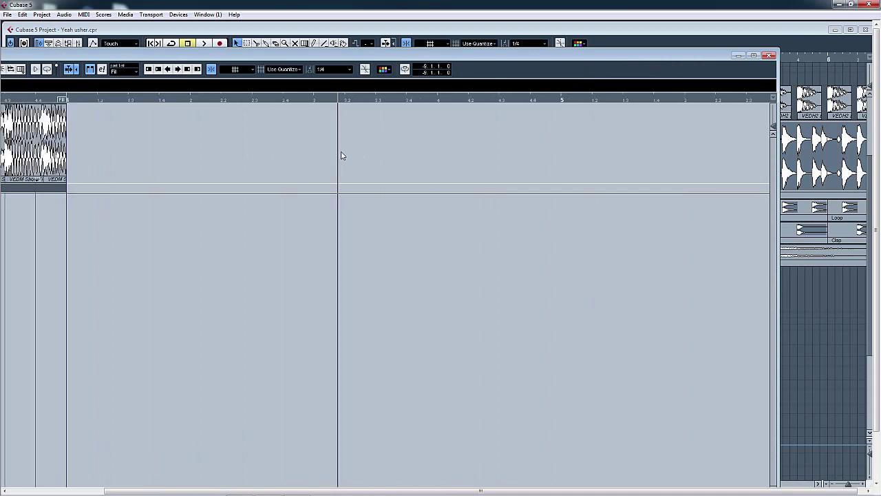
key("g")
key("g")
key("g")
key("h")
key("h")
key("h")
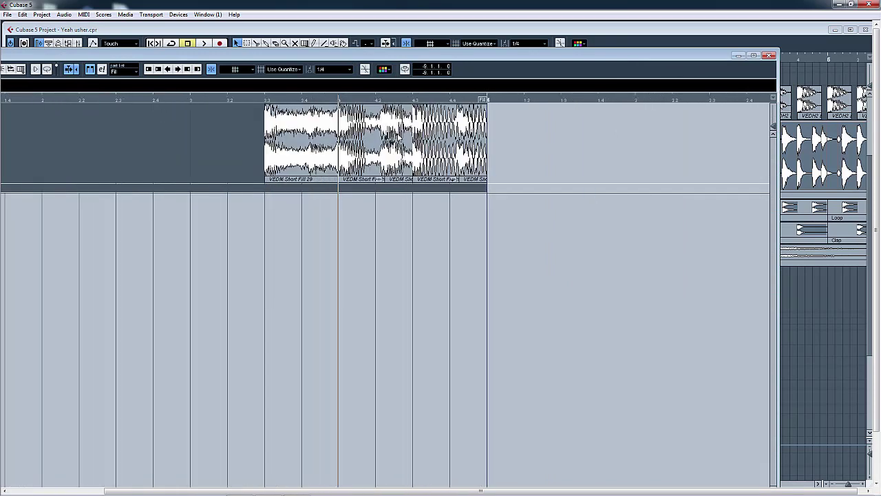
left_click(771, 56)
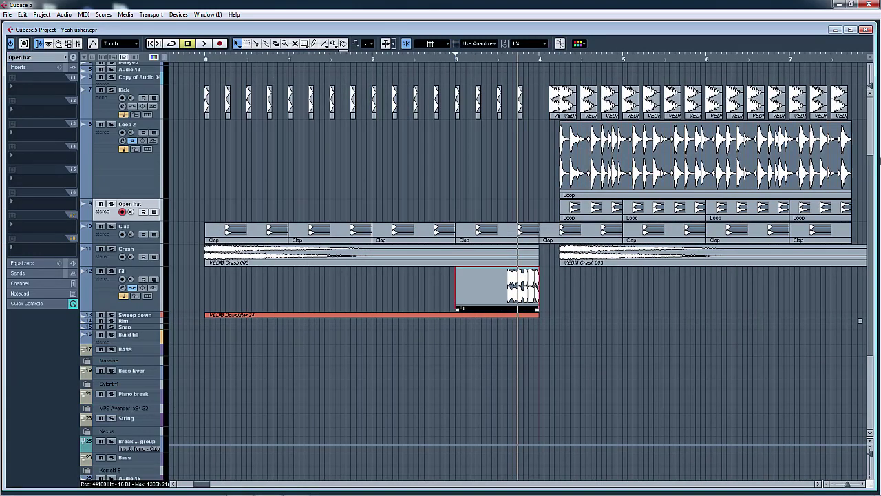
Step: Solo the Avenger organ track, place the playback cursor just before bar 0, and select the track
scroll(868, 199, "down", 5)
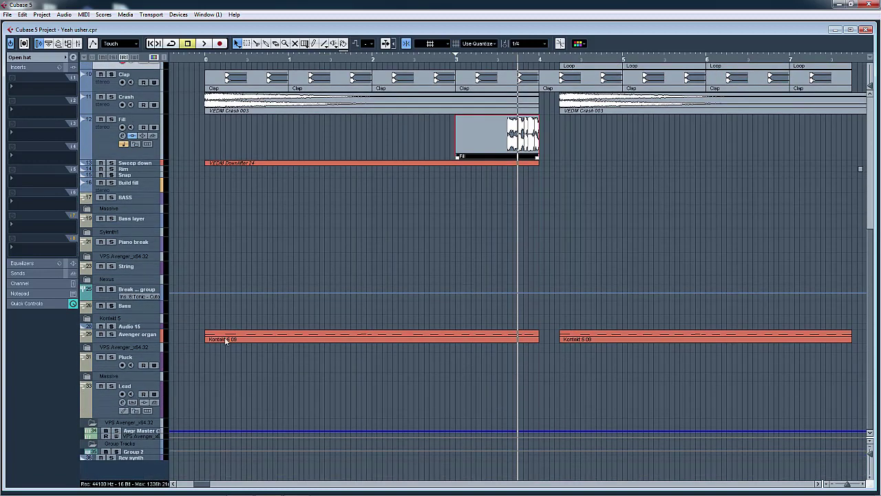
key("s")
left_click(194, 57)
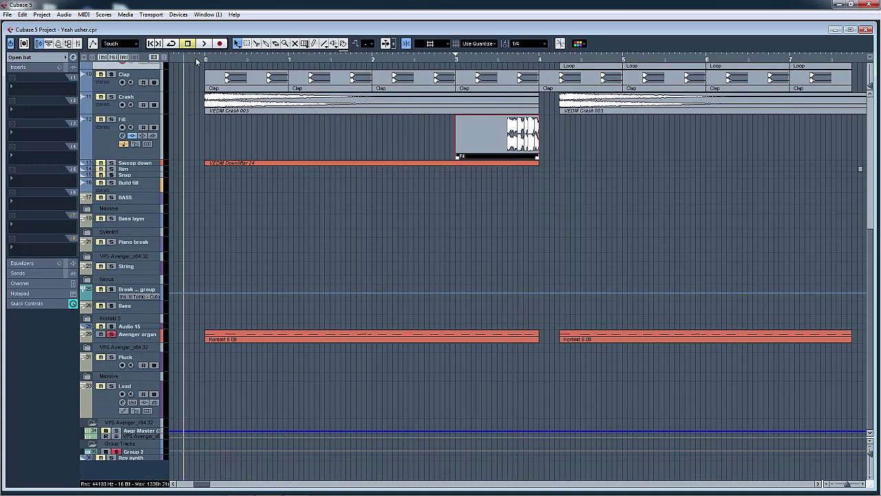
left_click(146, 344)
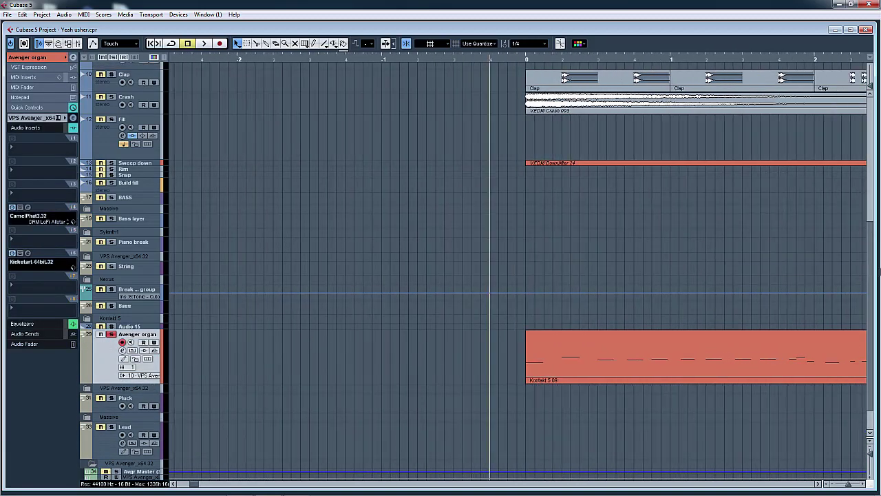
Step: Open the first Avenger organ part in the Key Editor, play through its notes, and close the editor
scroll(723, 268, "up", 4)
double_click(355, 344)
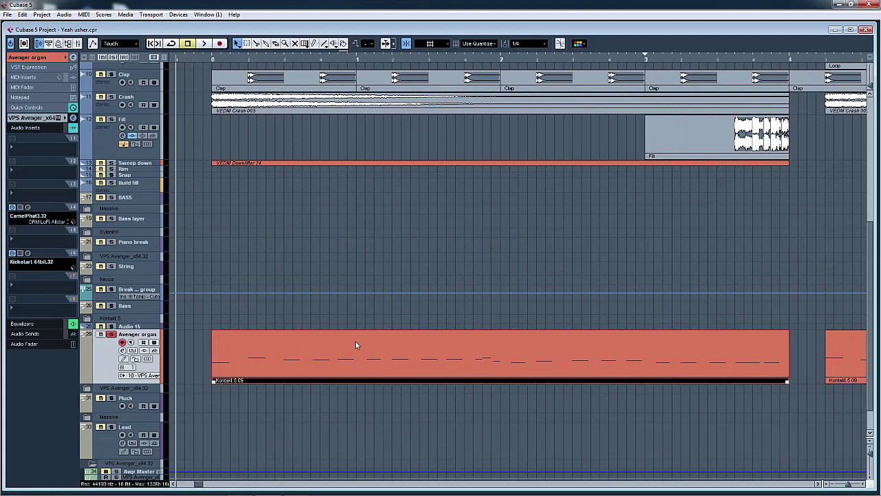
key("space")
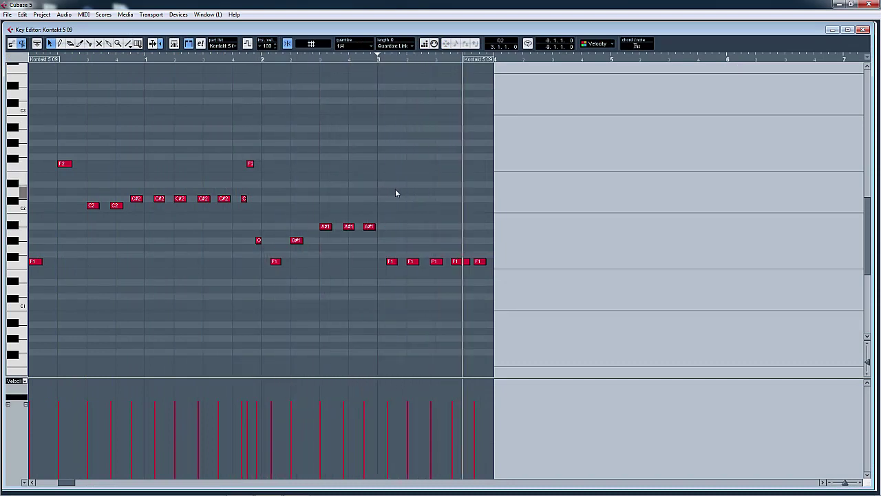
left_click(862, 30)
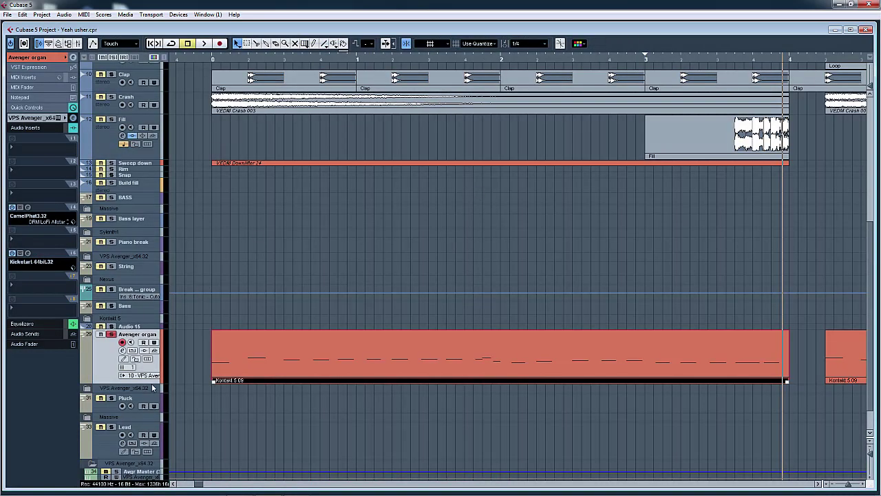
Step: Inspect the VPS Avenger instrument on the organ track, close it, and deactivate the track's solo
left_click(73, 117)
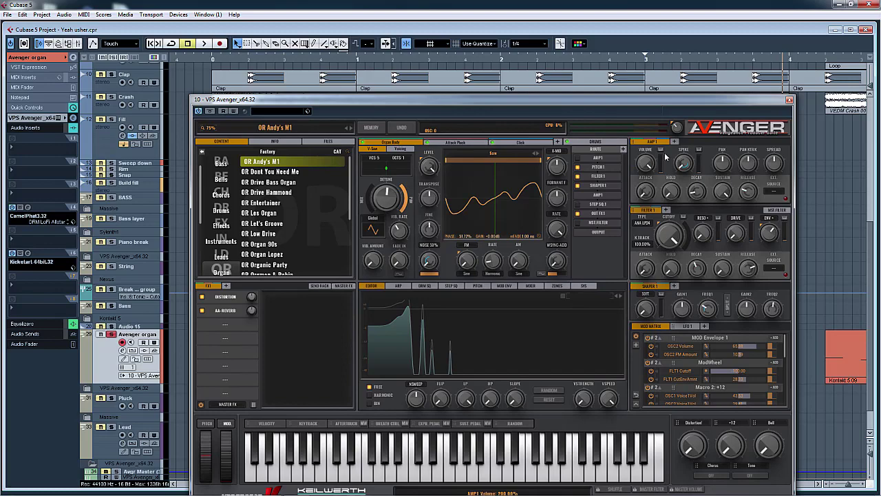
left_click(789, 101)
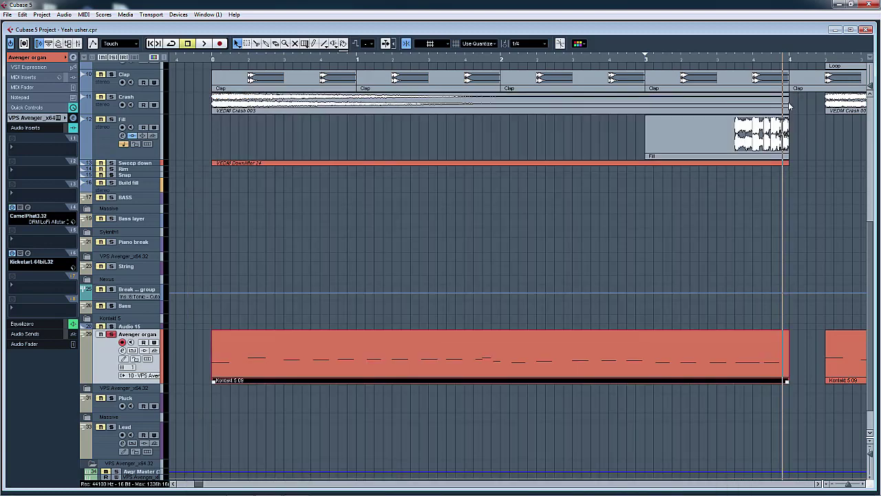
key("g")
key("g")
key("g")
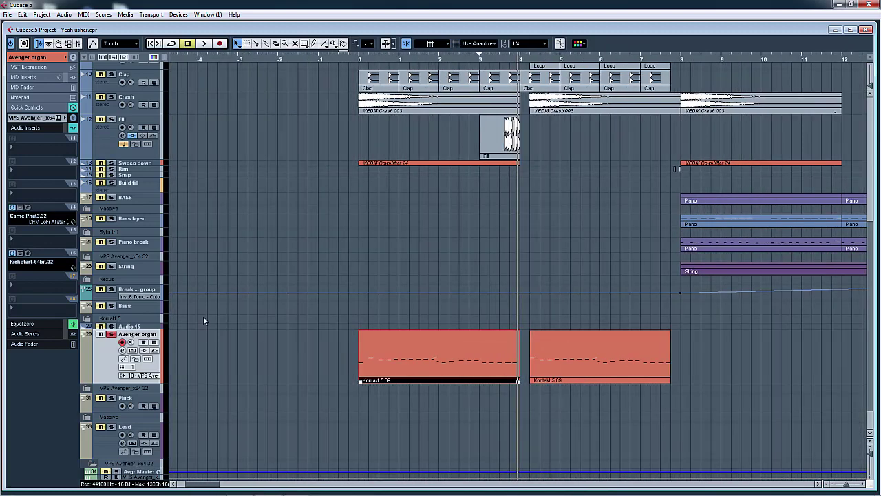
left_click(111, 334)
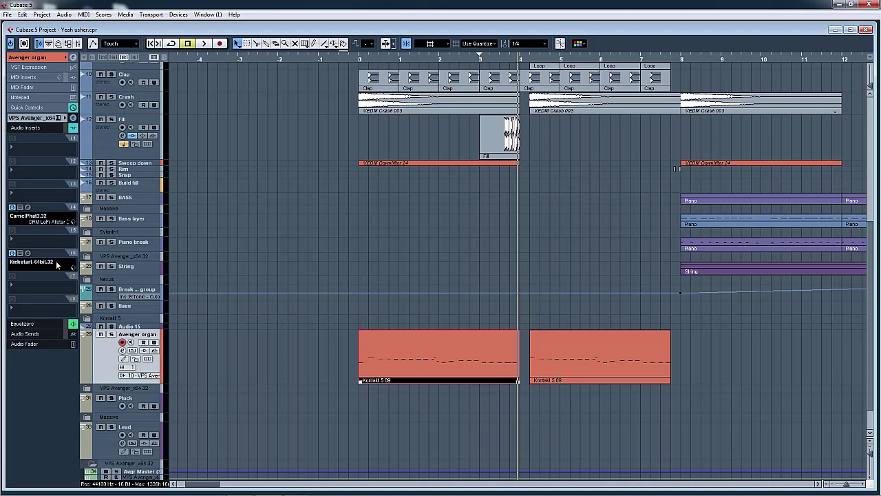
Step: Inspect the Kickstart and CamelPhat3 insert effects on the Avenger organ track, closing each one after viewing
left_click(28, 253)
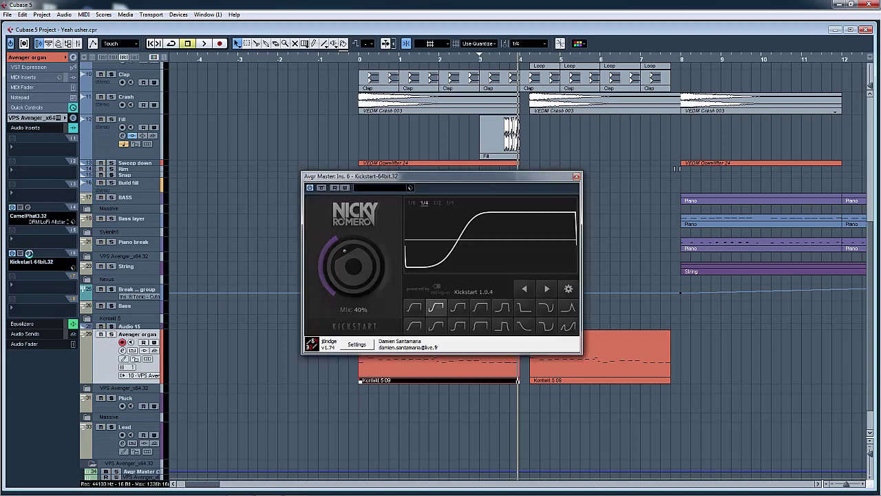
left_click(577, 178)
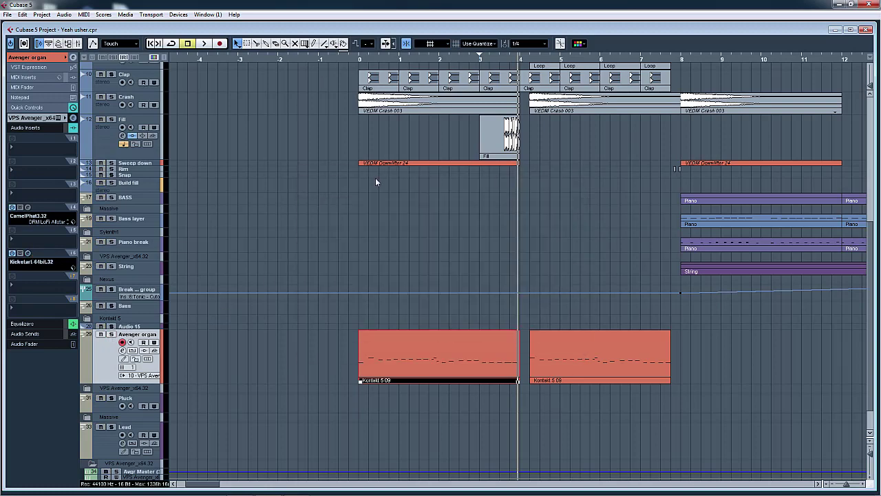
left_click(28, 207)
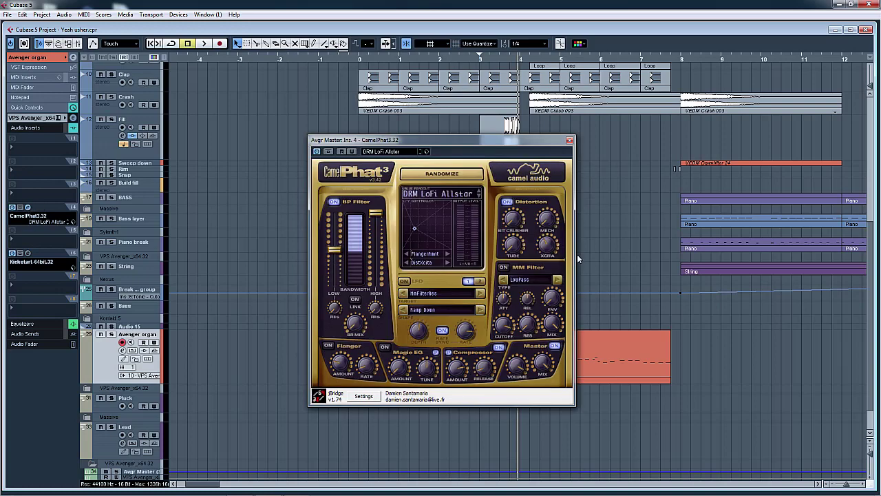
mouse_move(545, 247)
left_click(570, 141)
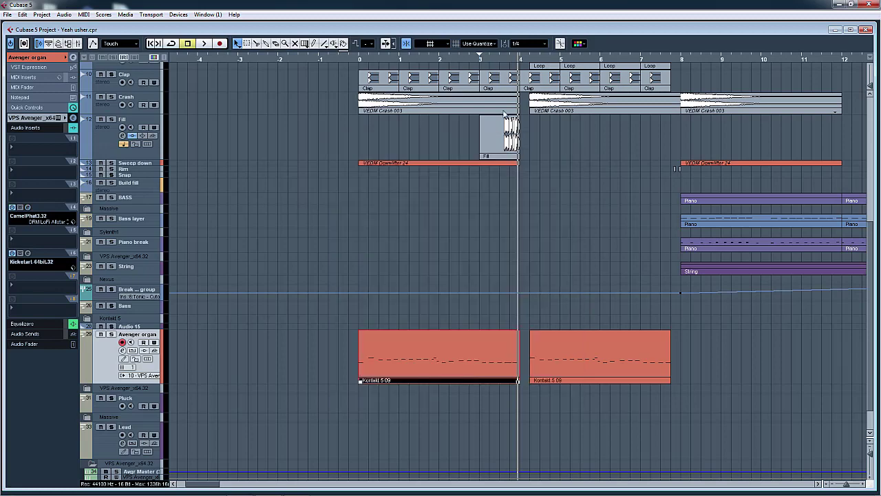
Step: Play the full arrangement from just before bar 4 into the section at bar 8, following the drum and vocal tracks
scroll(755, 322, "right", 5)
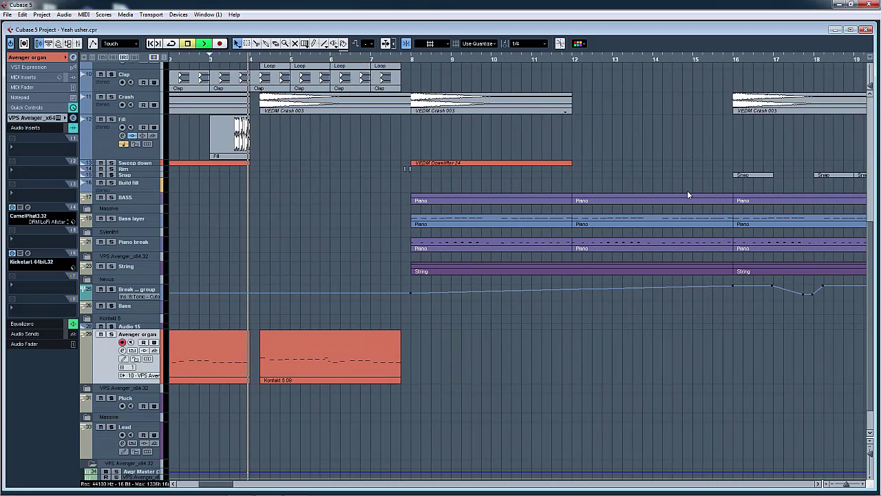
scroll(687, 195, "up", 8)
scroll(542, 174, "left", 5)
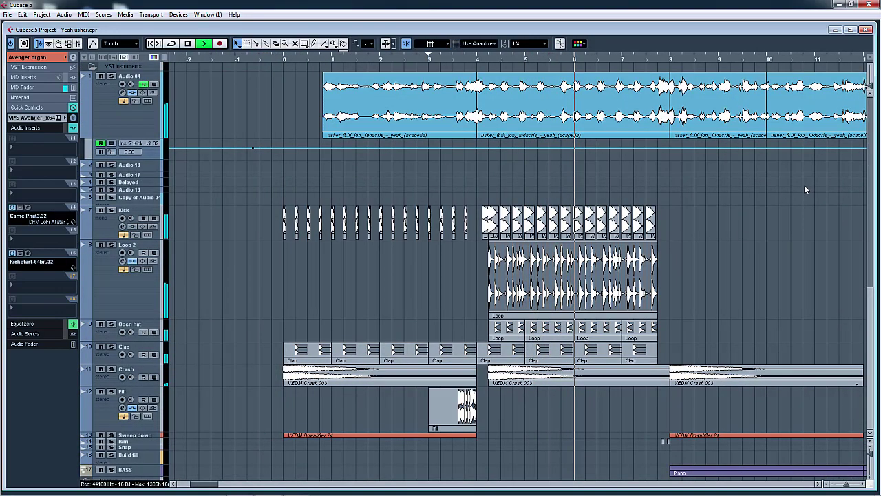
scroll(743, 211, "up", 3)
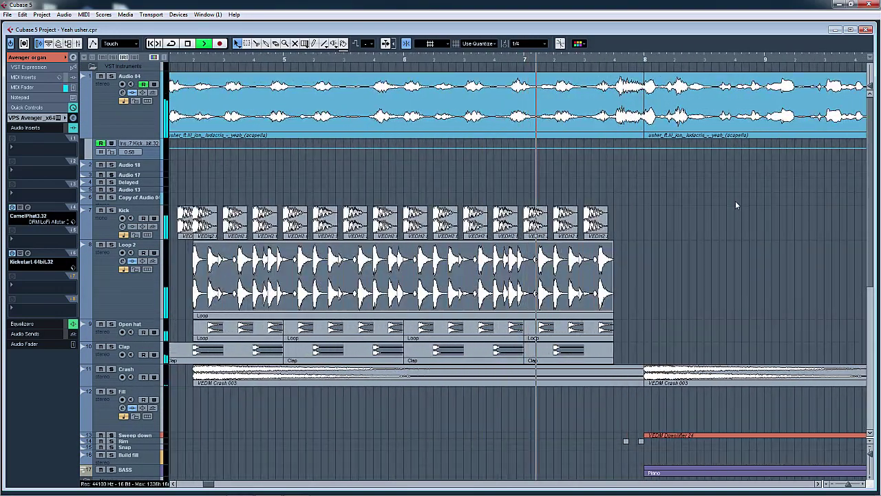
scroll(735, 205, "right", 5)
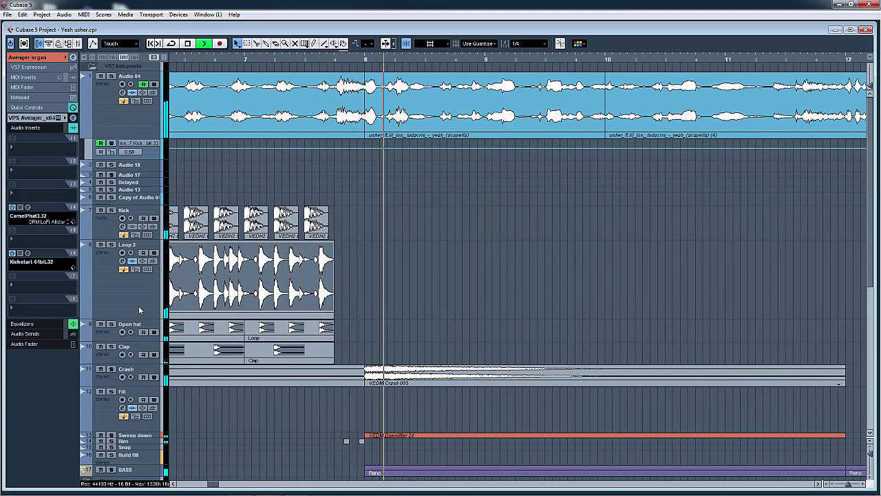
Step: Reduce the Kick, Loop 2, Clap and Crash tracks to minimal height and place the playback cursor midway between bars 7 and 8
left_click_drag(139, 310, 151, 221)
mouse_move(150, 275)
left_mouse_down()
mouse_move(150, 263)
mouse_move(150, 283)
mouse_move(150, 273)
left_mouse_up()
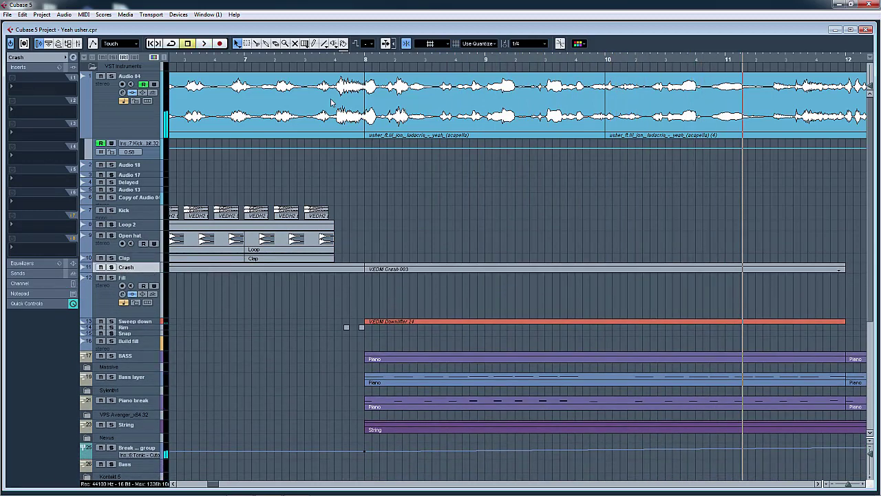
left_click(307, 64)
key("h")
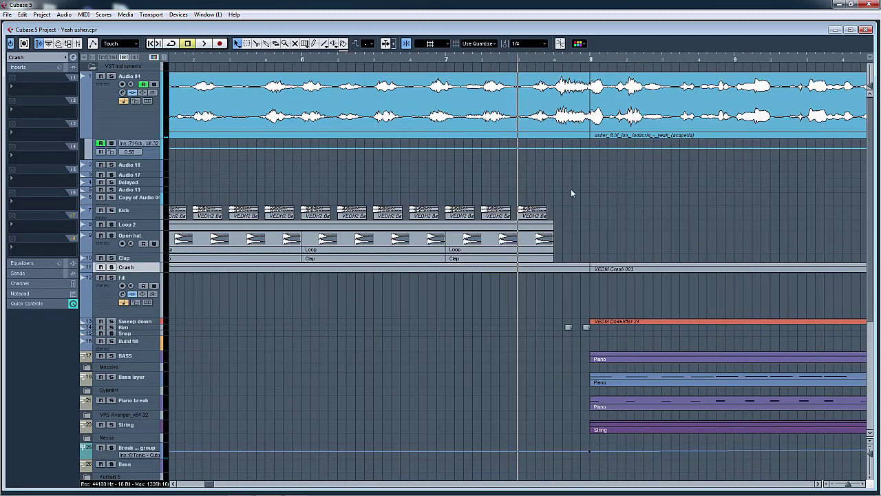
Step: Solo the Break down group and play it from just before bar 8, viewing its bass, piano and string parts
scroll(644, 300, "down", 5)
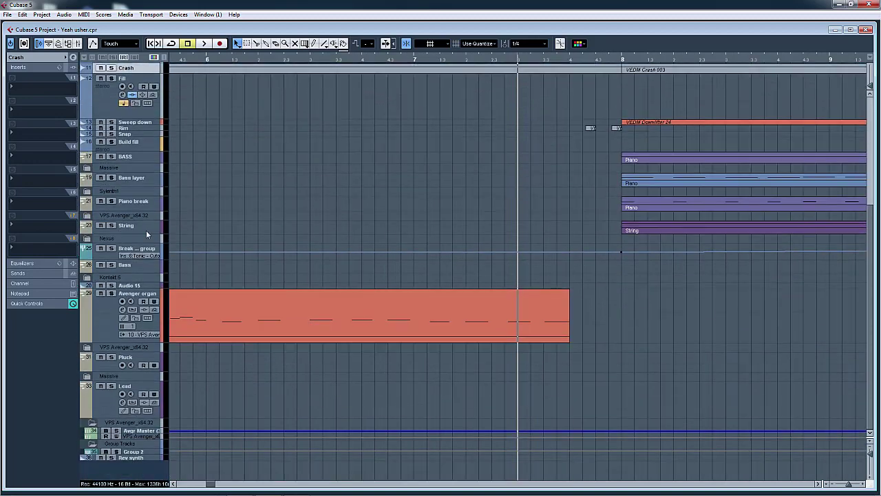
left_click(110, 248)
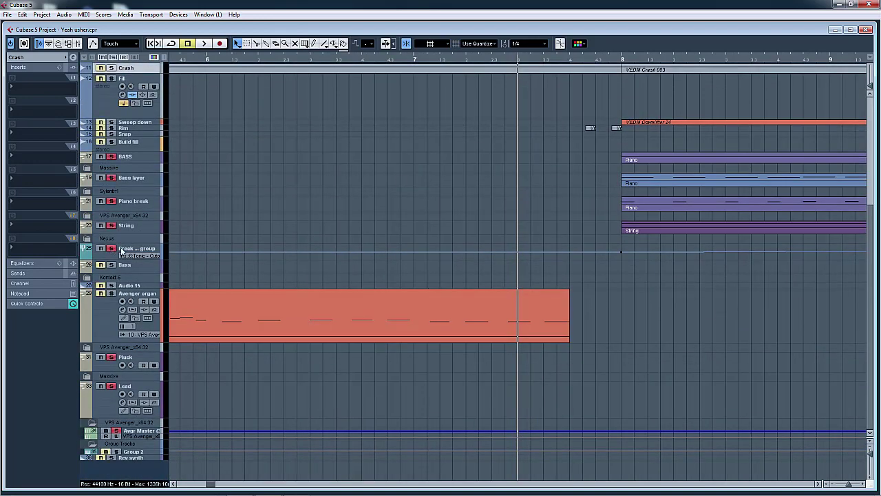
left_click(582, 62)
key("space")
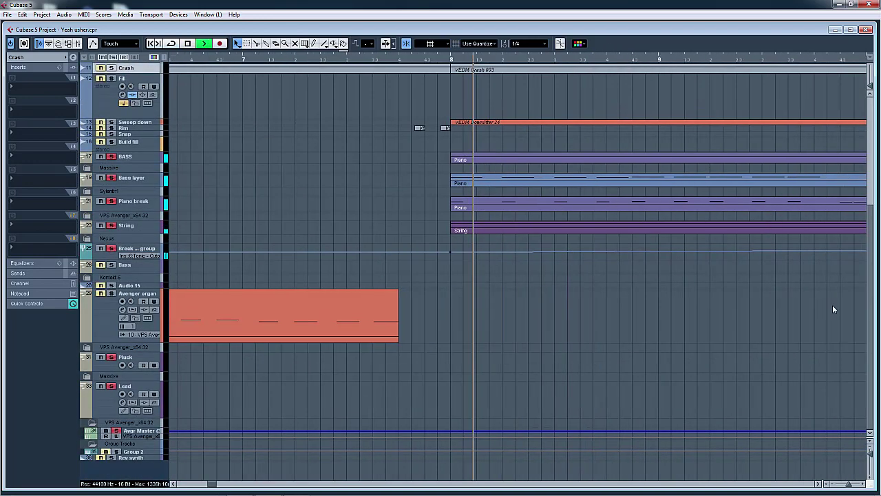
key("g")
key("g")
key("g")
key("g")
key("g")
key("g")
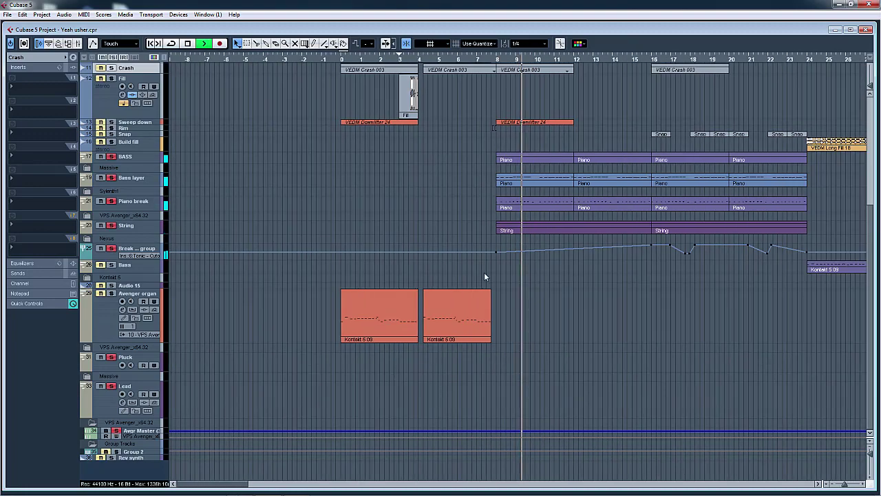
key("space")
Step: Inspect the Tonic filter insert on the Break down group and close it
left_click(107, 259)
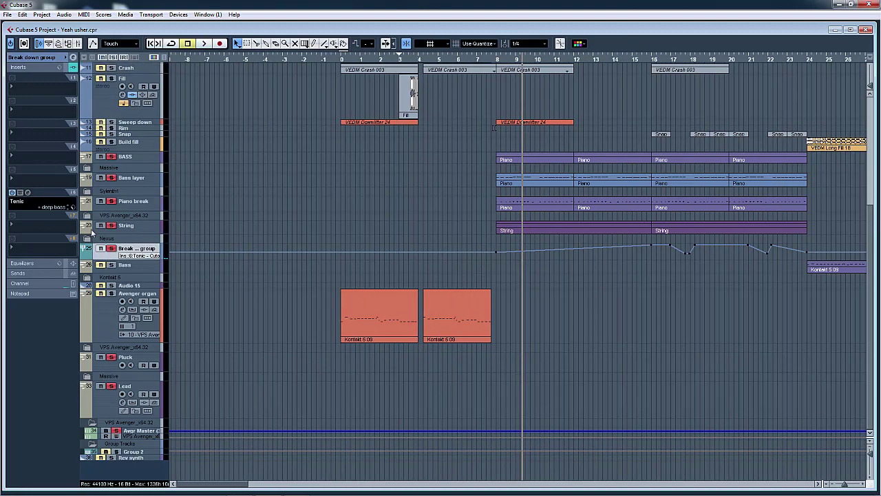
left_click(28, 194)
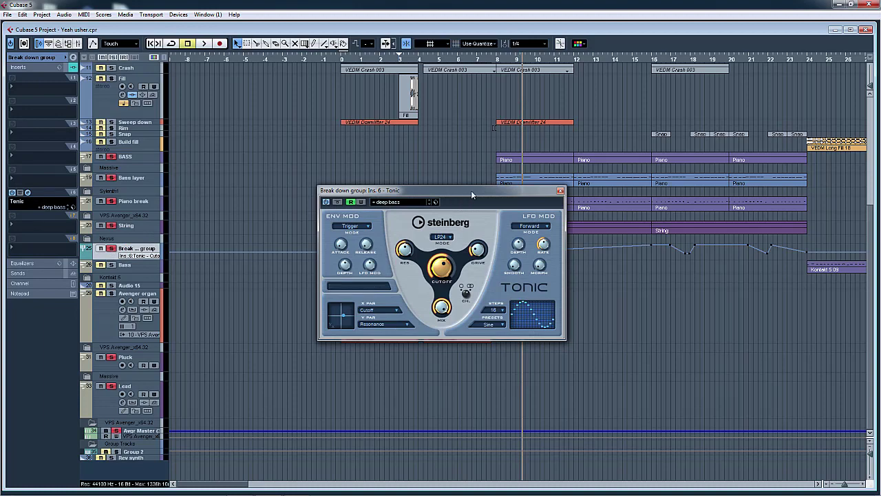
left_click(560, 191)
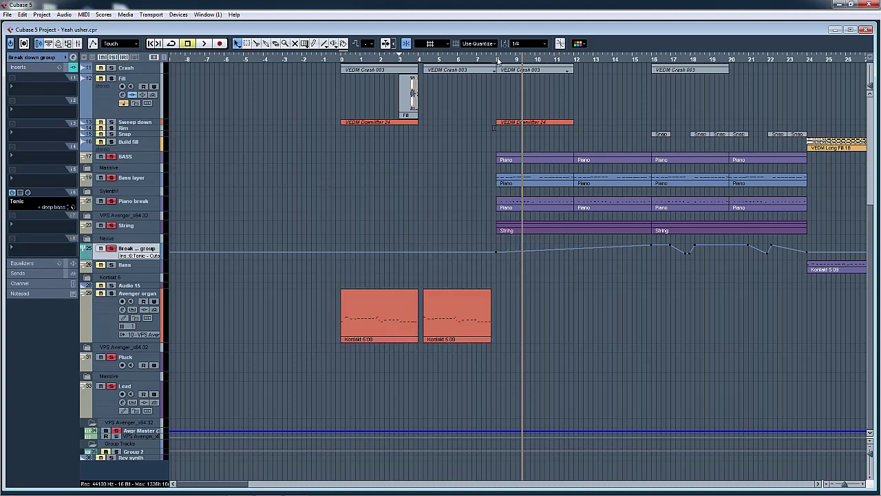
Step: Solo the BASS track and play it from bar 8
left_click(499, 61)
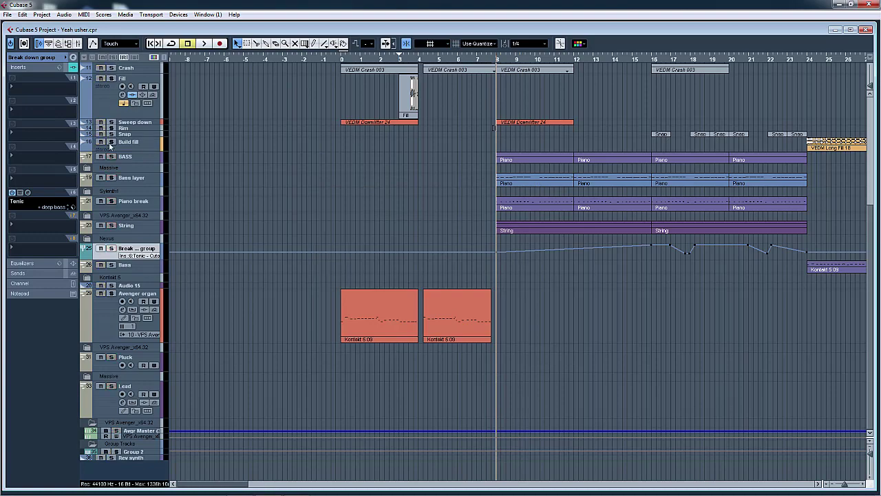
key("space")
left_click(143, 161)
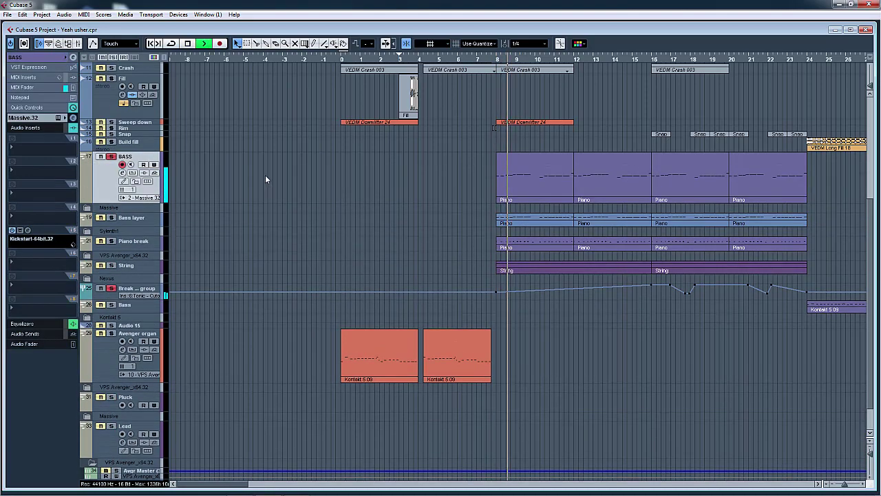
Step: Inspect the notes of the first BASS part and the equalizer settings of its Massive channel, closing both
double_click(512, 179)
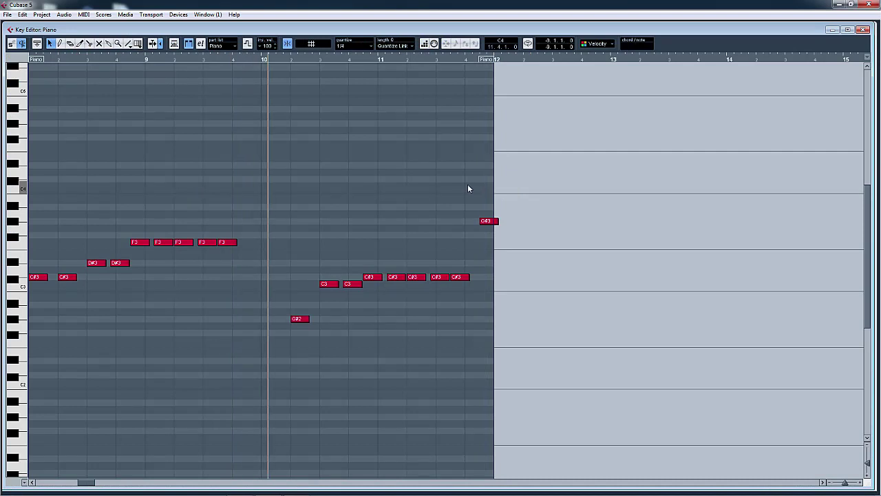
left_click(863, 30)
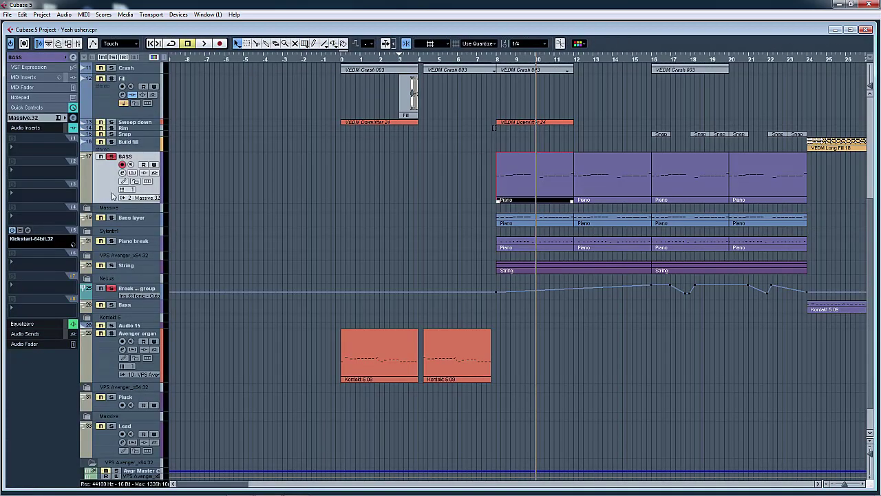
left_click(73, 118)
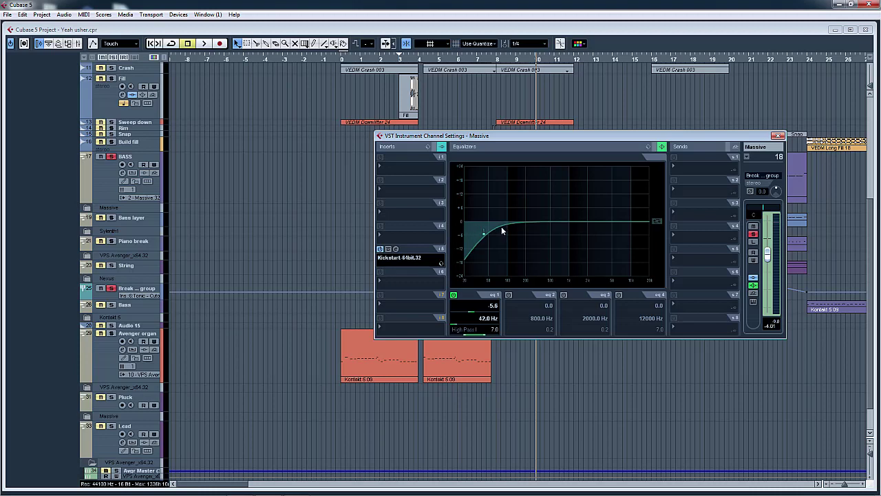
left_click(778, 136)
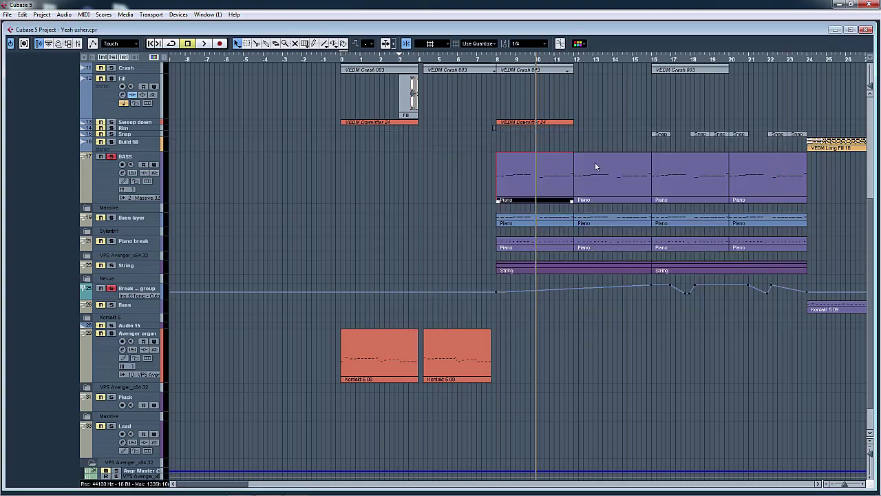
Step: Solo the Bass layer track in place of BASS, play it from bar 8 and select it to show its inserts
left_click(497, 60)
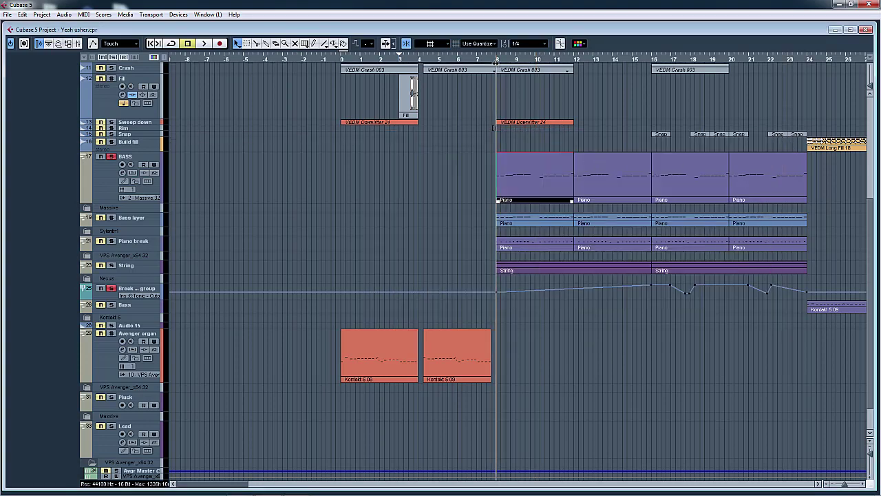
left_click(100, 218)
key("space")
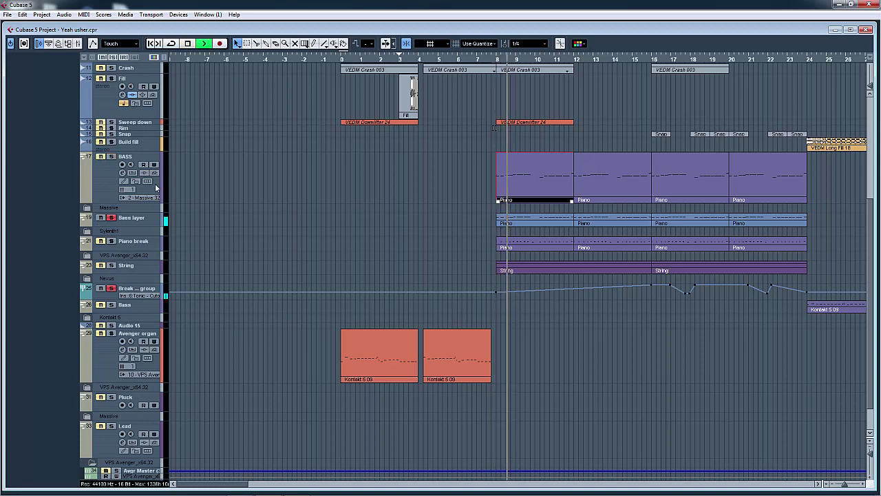
left_click(153, 223)
key("space")
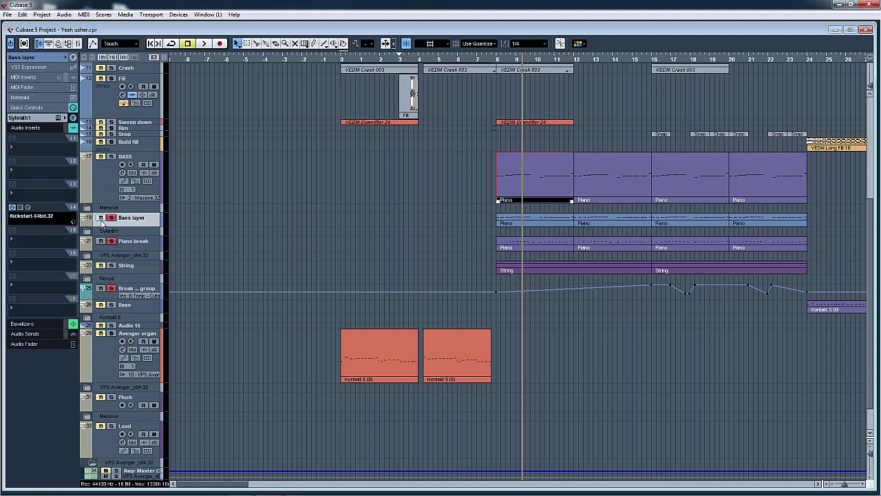
Step: Solo the Piano break track, enlarge its height and play it from bar 8
left_click(147, 248)
left_click_drag(153, 249, 153, 293)
left_click(498, 62)
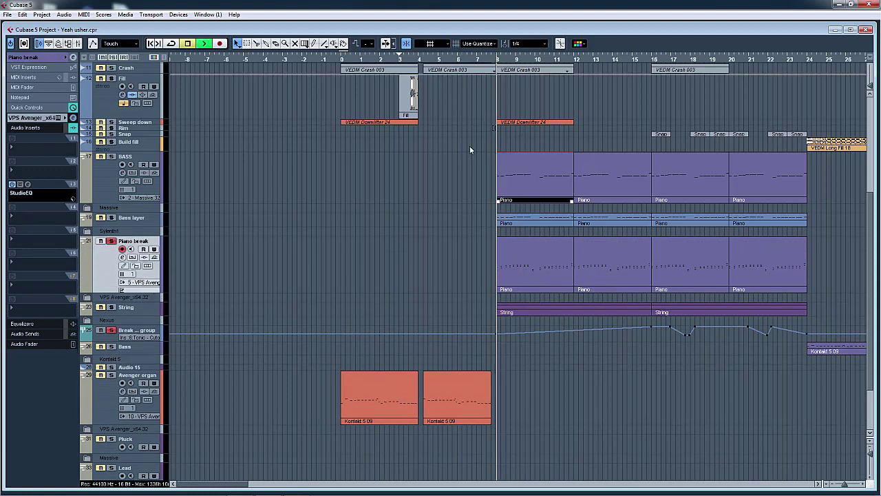
key("space")
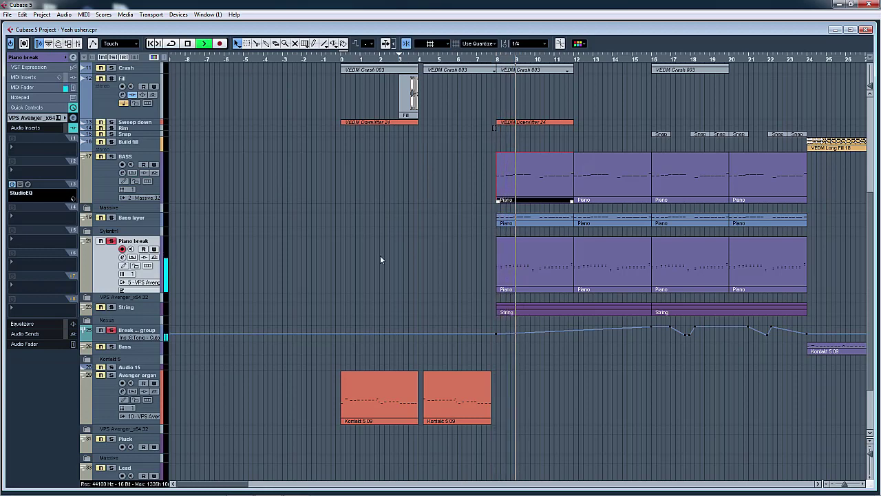
Step: Inspect the PN Trash Piano preset in the Piano break track's VPS Avenger instrument, stop playback and close it
left_click(61, 119)
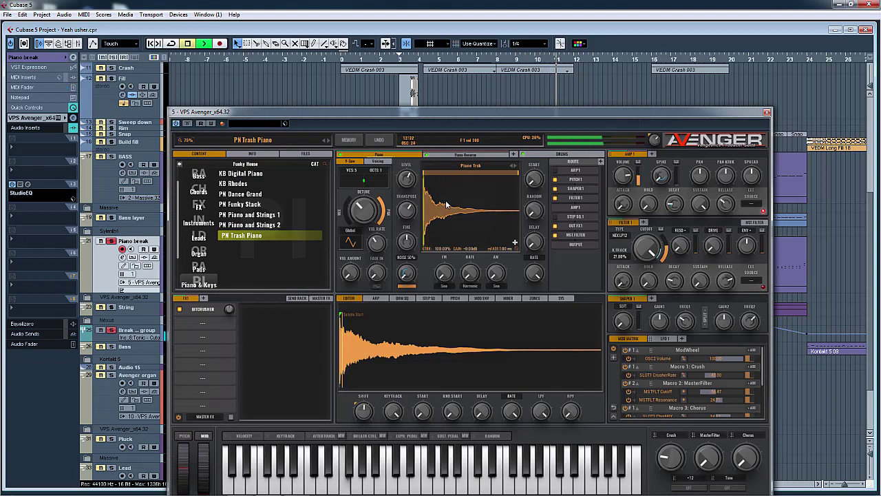
key("space")
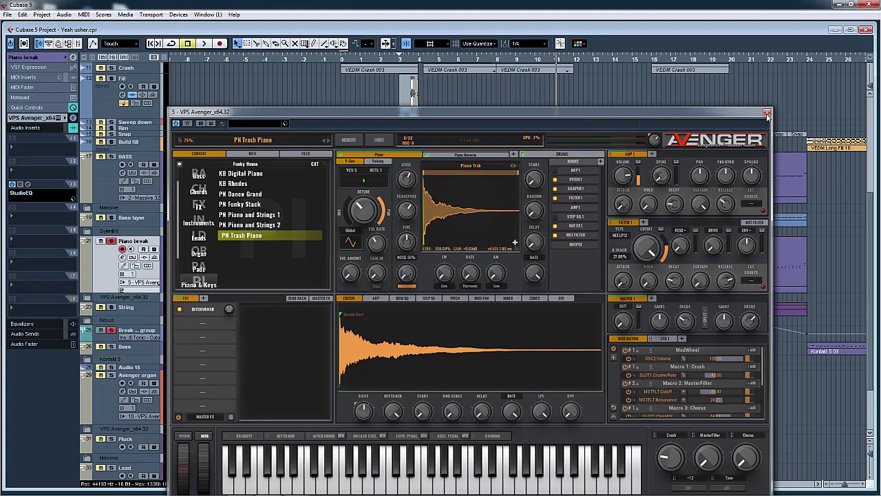
left_click(767, 112)
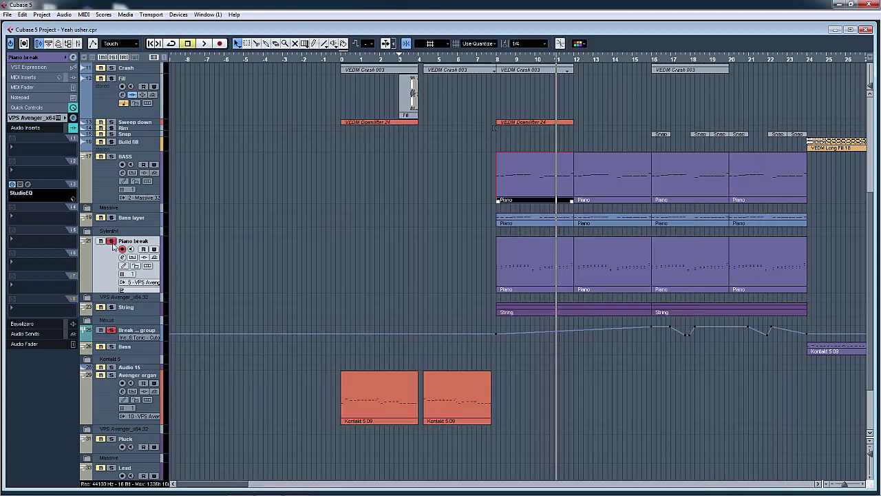
Step: Solo the String track and inspect the notes of its first part from bar 8, closing the editor
left_click(112, 307)
left_click(143, 312)
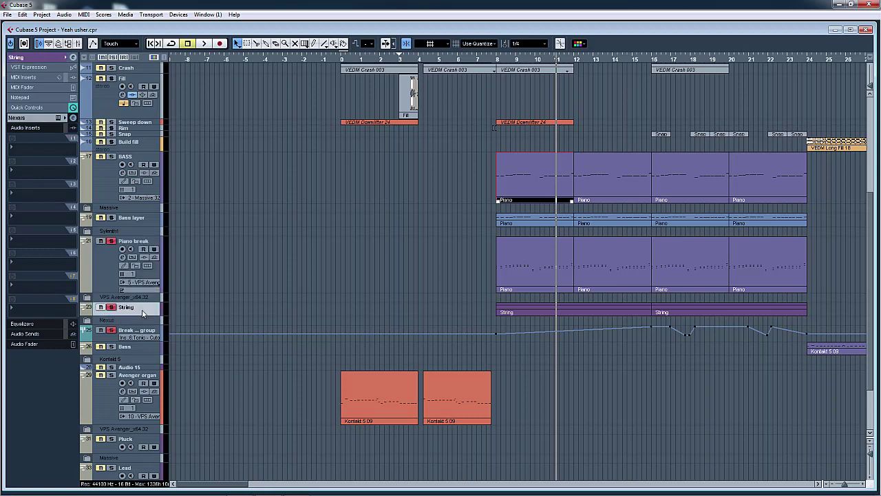
double_click(528, 312)
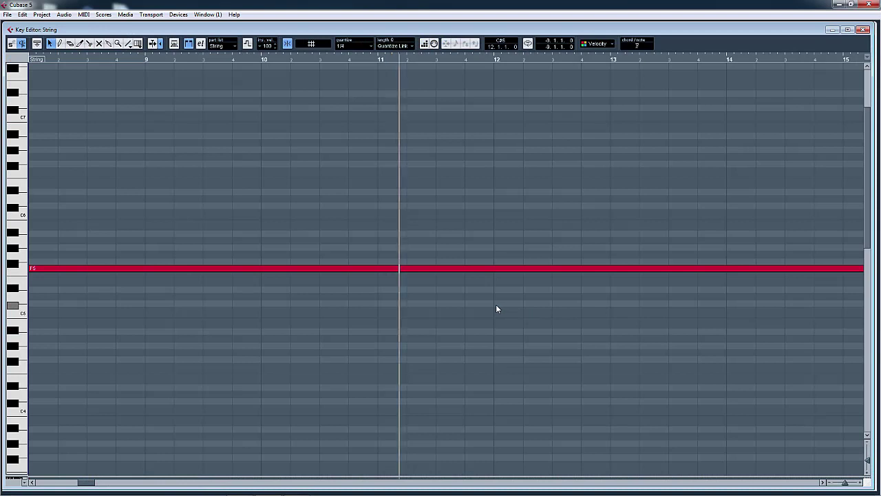
scroll(167, 241, "left", 5)
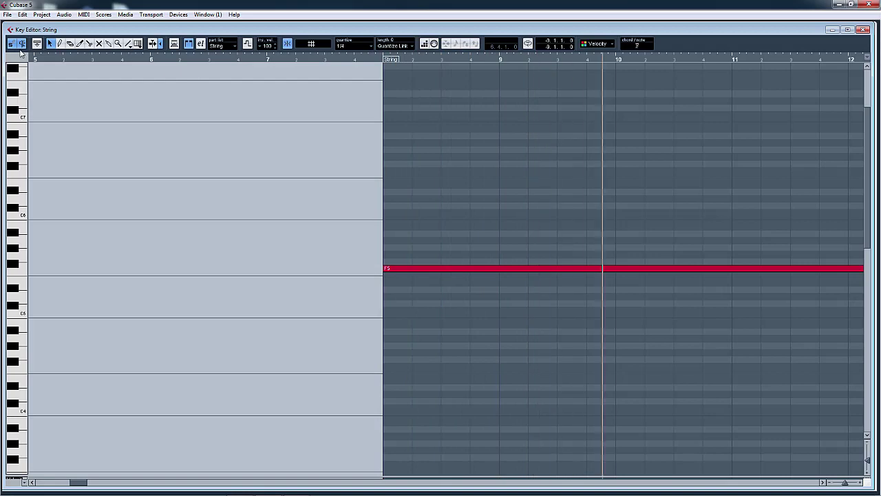
left_click(865, 29)
Step: Play the full breakdown with solos off from just after bar 7 to past bar 15, following the vocal track
left_click(482, 78)
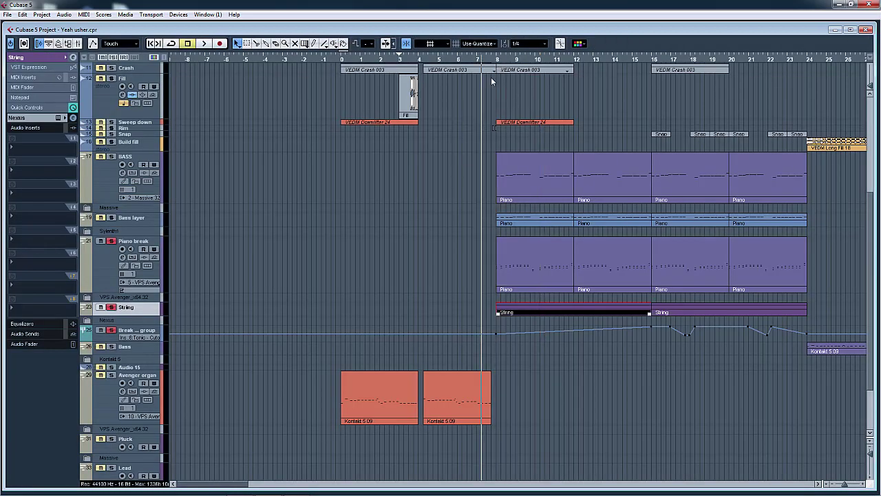
key("space")
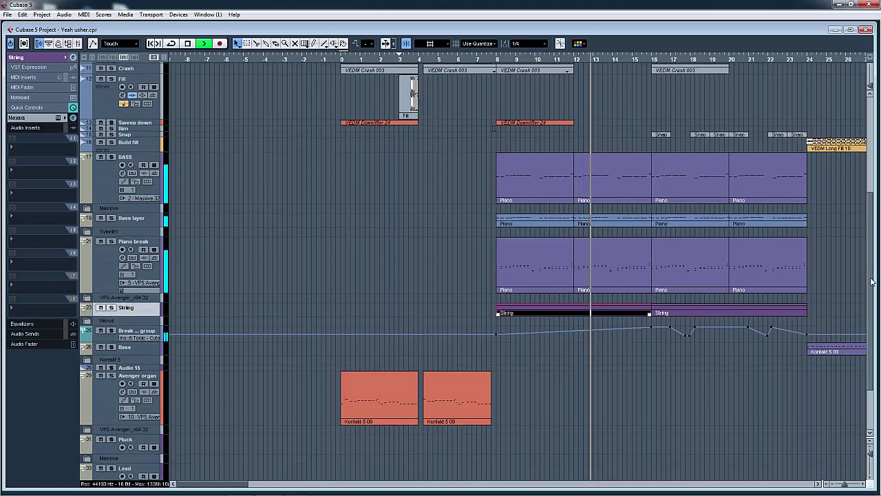
scroll(865, 186, "up", 5)
key("h")
key("h")
key("h")
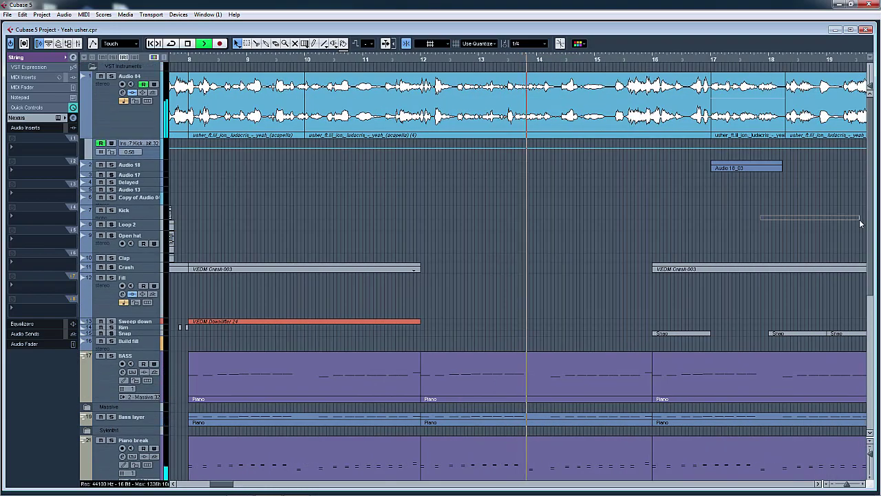
scroll(763, 225, "right", 2)
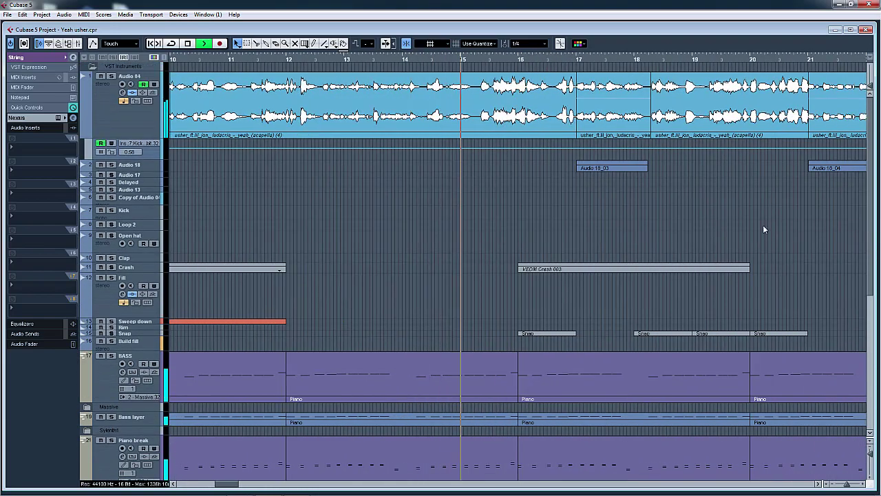
key("space")
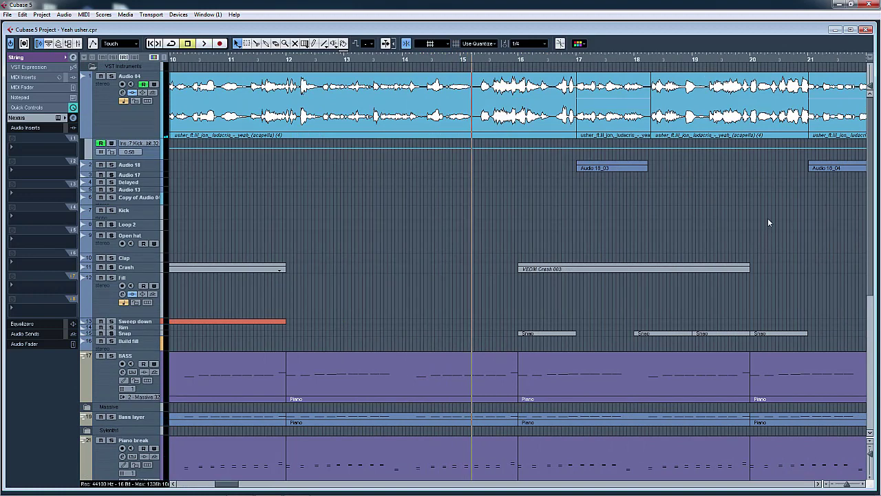
Step: Play the vocals and breakdown twice across bar 16, starting between bars 15 and 16 each time
left_click(495, 58)
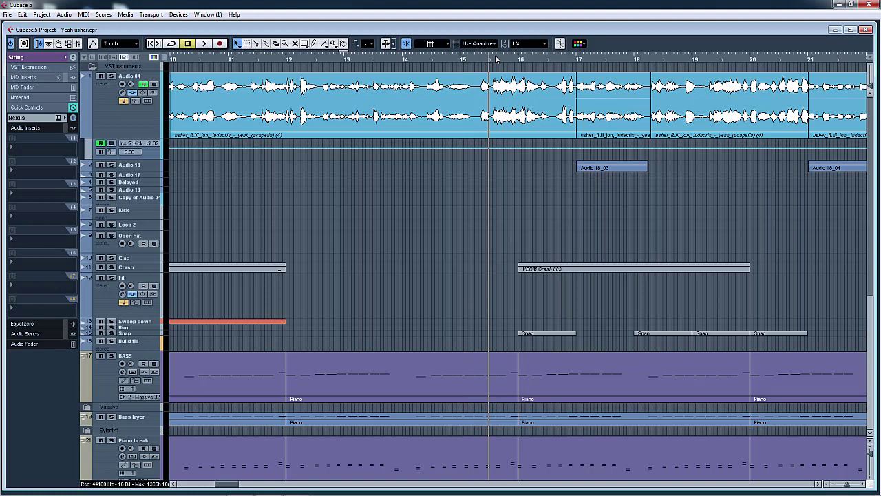
key("space")
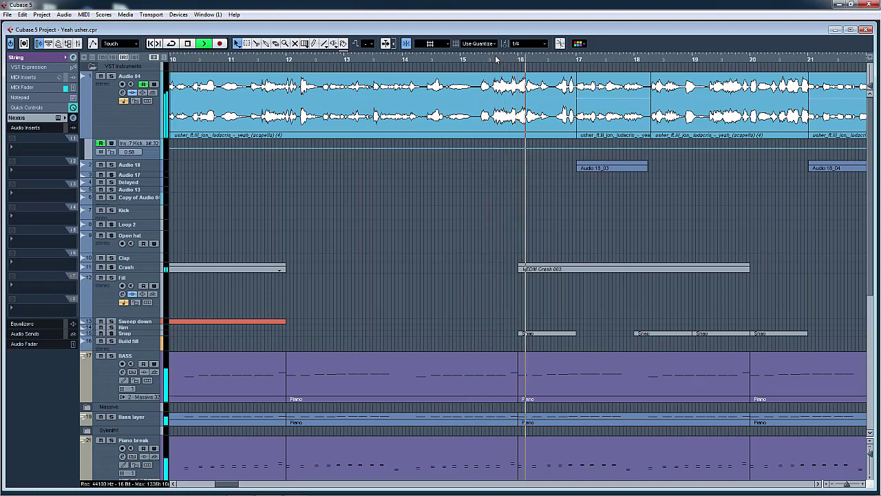
key("space")
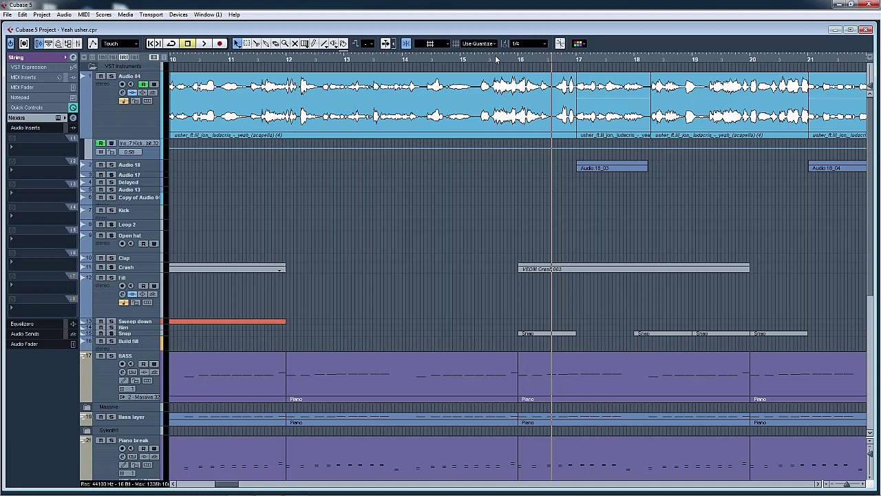
left_click(478, 61)
key("space")
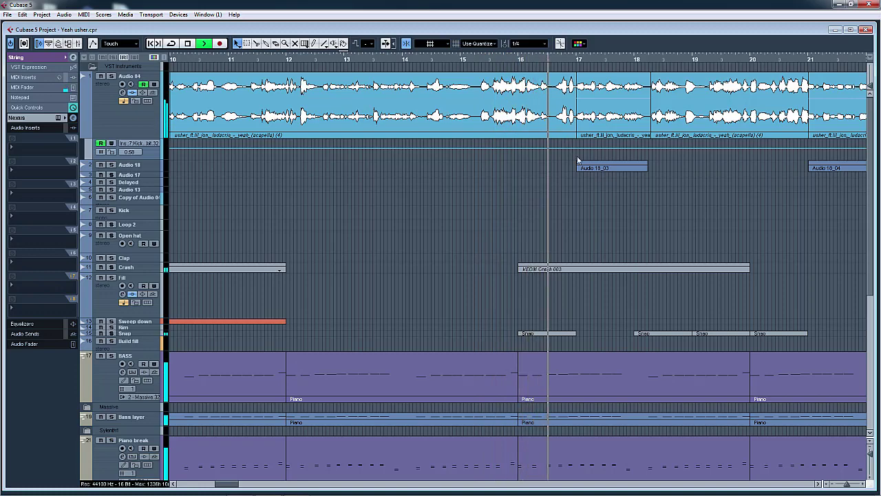
key("space")
Step: Enlarge and solo the Audio 04 and Audio 18 vocal tracks around bar 17
key("h")
key("h")
key("h")
key("h")
key("h")
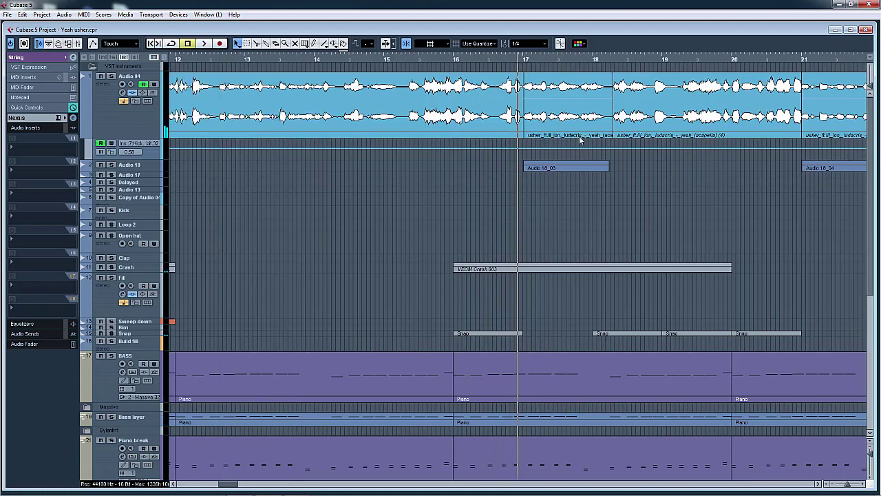
left_click(151, 169)
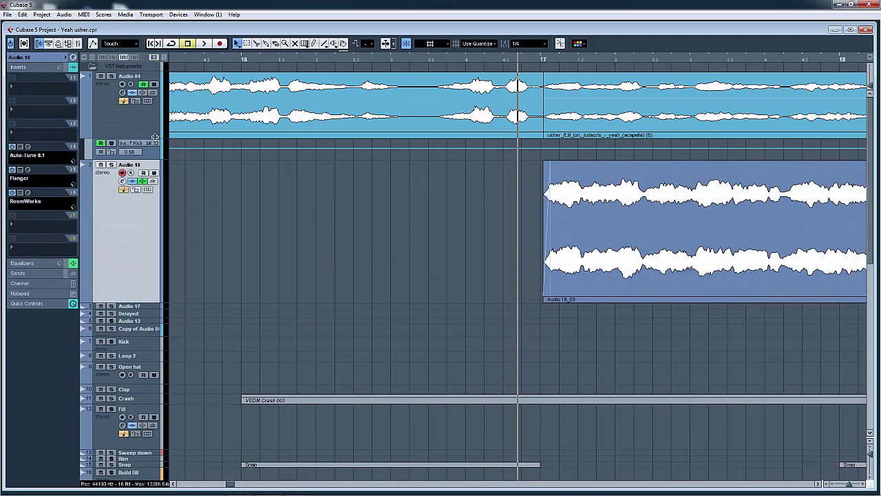
left_click(131, 81)
left_click(112, 77)
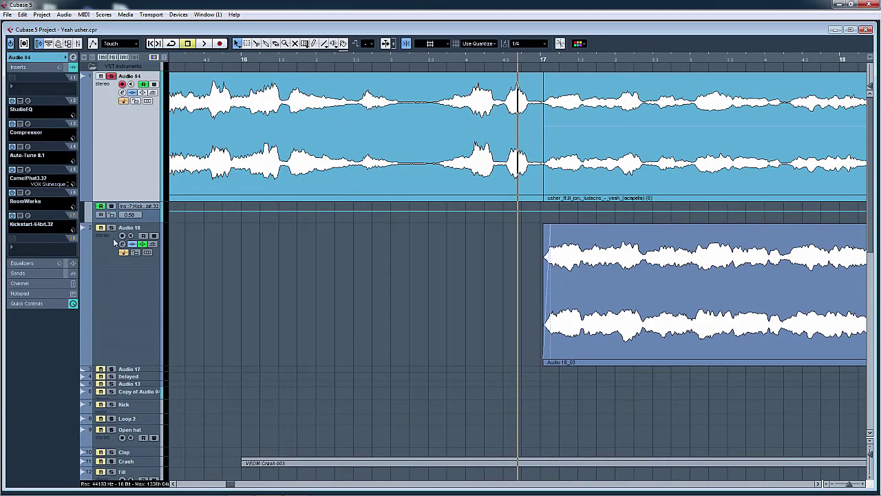
left_click(111, 229)
Step: Play the Audio 04 vocal event at bar 17 while viewing its VariAudio pitch segments, and close the editor
double_click(605, 178)
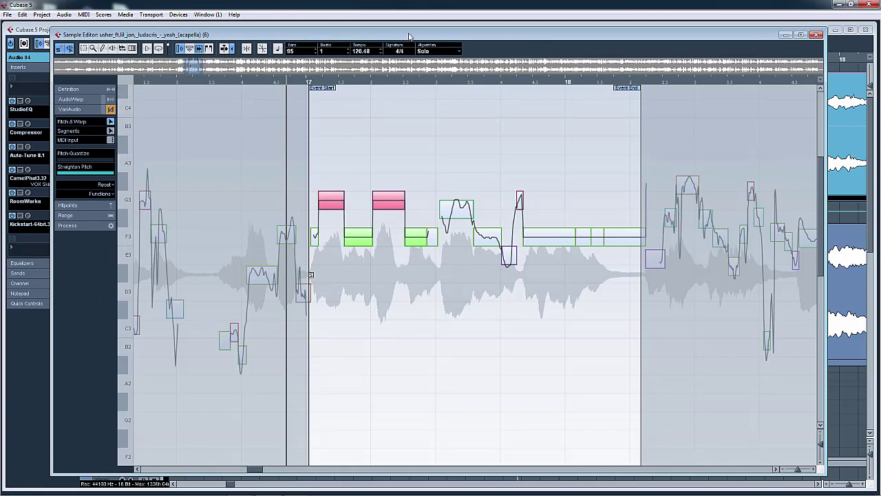
left_click_drag(409, 36, 410, 38)
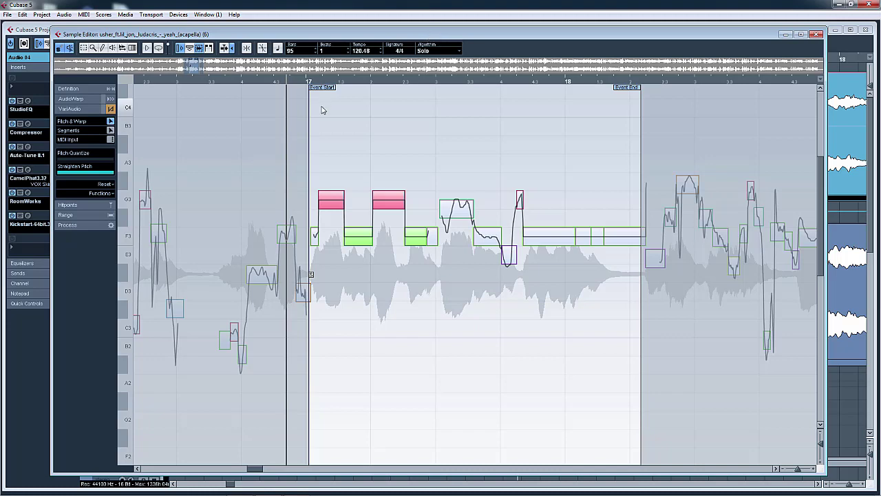
key("space")
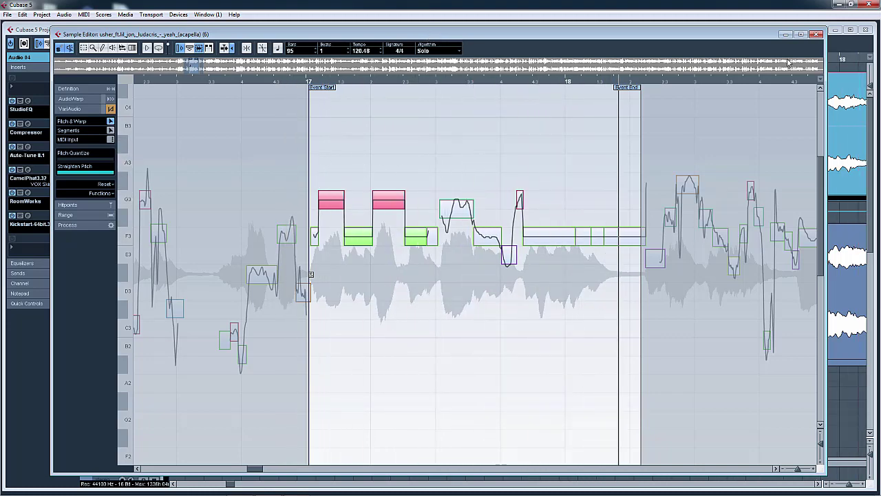
left_click(817, 35)
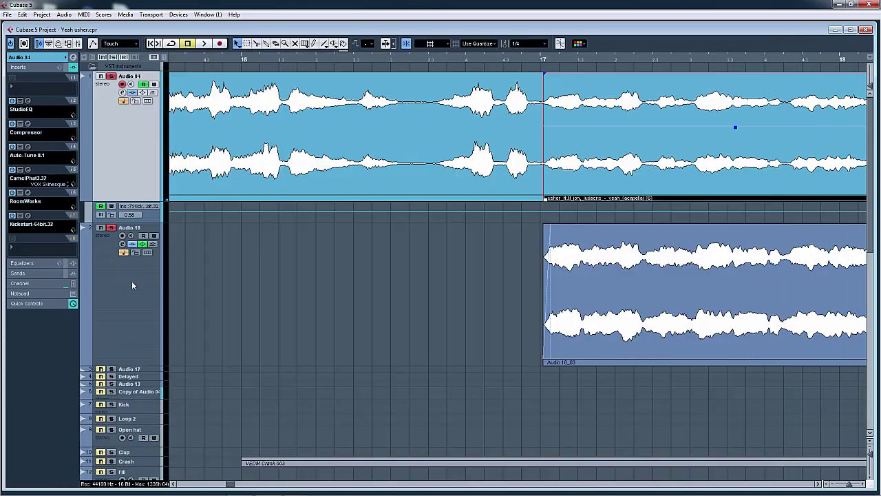
Step: Play the Audio 18_03 harmony event at bar 17 while viewing its VariAudio pitch segments, and close the editor
left_click(133, 285)
double_click(594, 308)
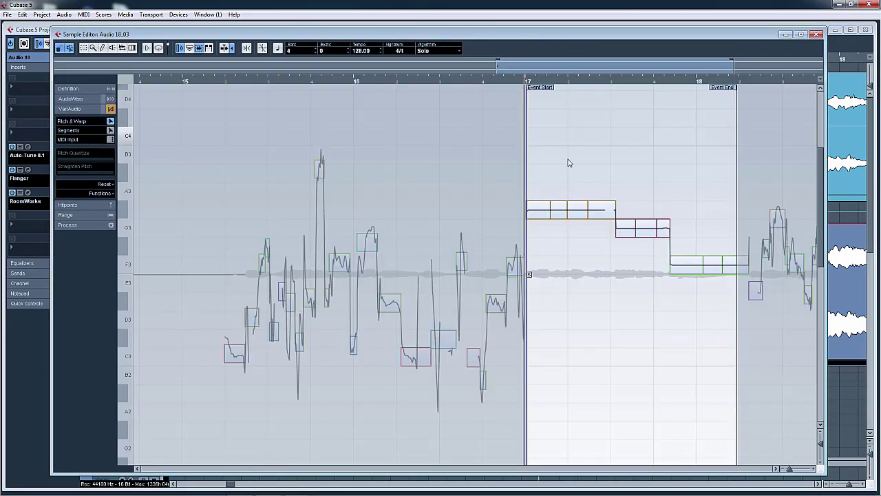
key("shift+e")
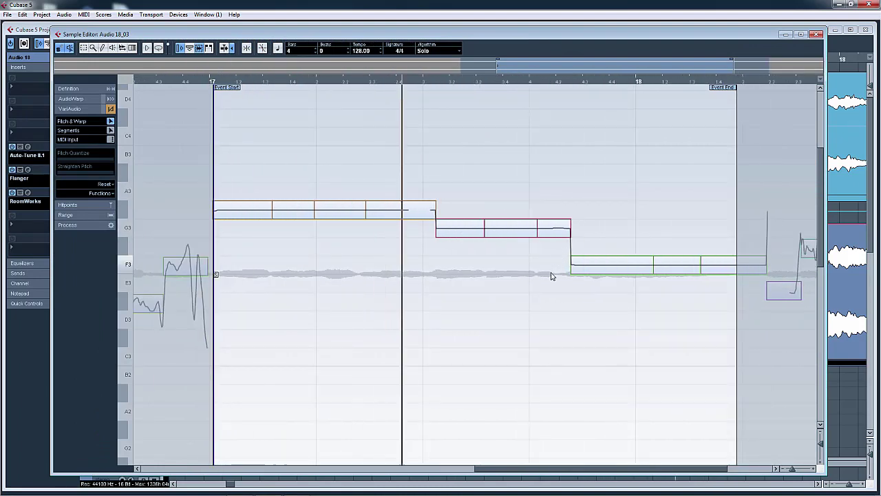
left_click(817, 35)
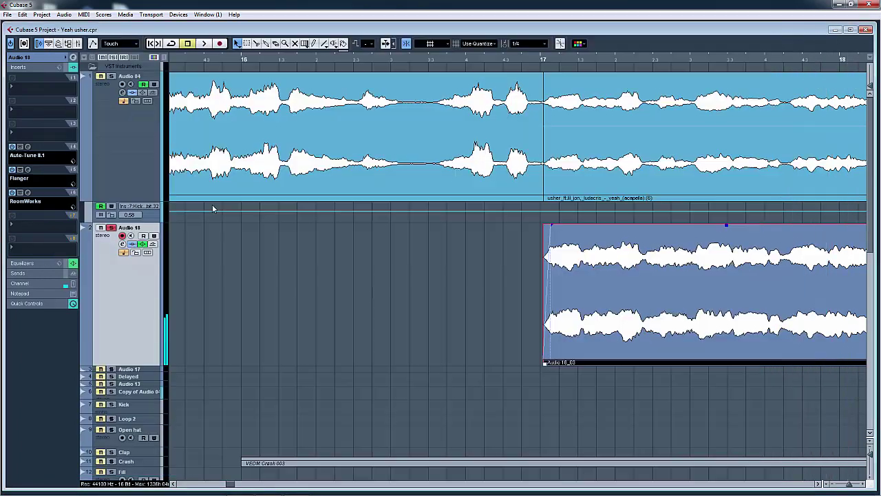
Step: Audition the Audio 18 harmony with its Auto-Tune Transpose reset to 0, and set the transpose back to -12
left_click(29, 148)
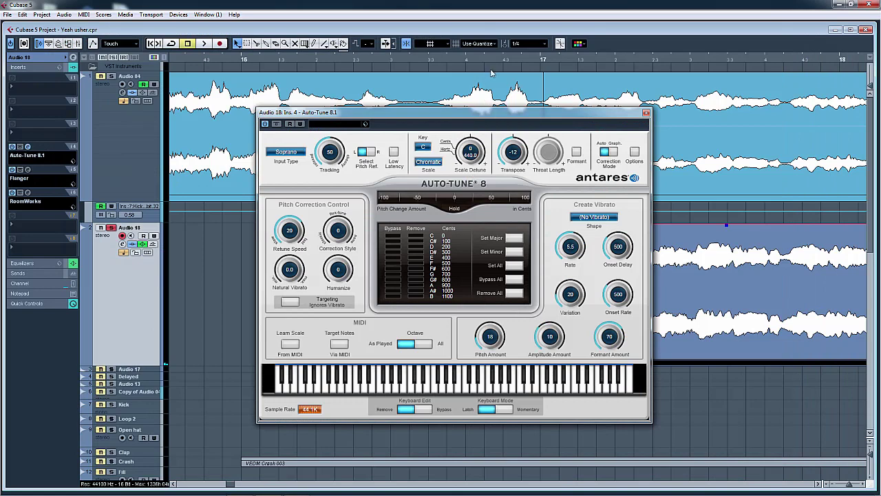
left_click(510, 160, "ctrl")
key("space")
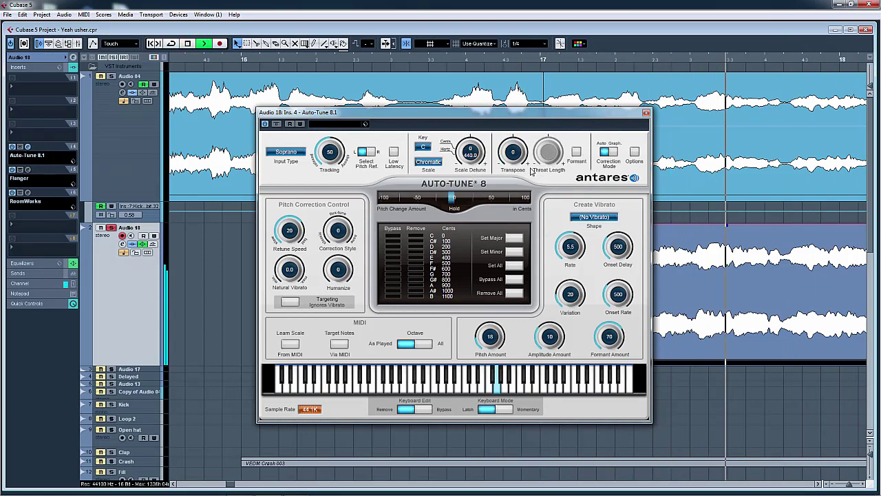
key("space")
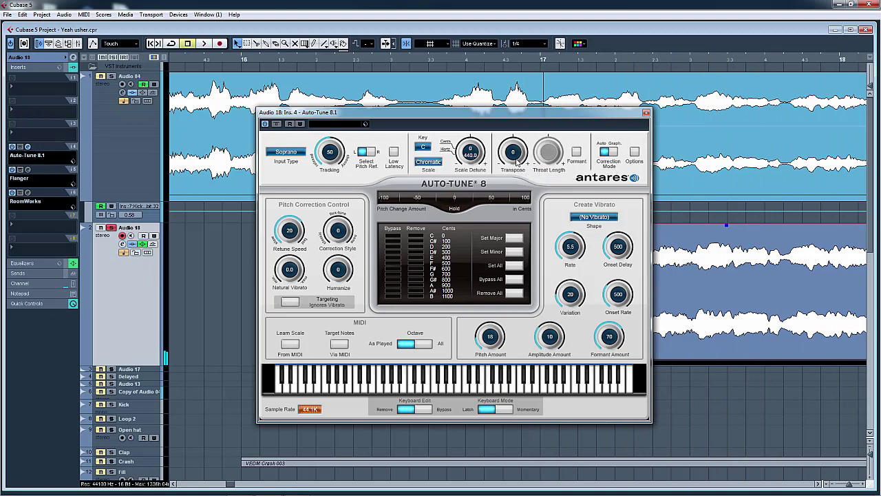
left_click_drag(528, 160, 524, 180)
Step: View the Flanger and RoomWorks settings on the Audio 18 track, and close its plug-in windows, including Auto-Tune
left_click(124, 149)
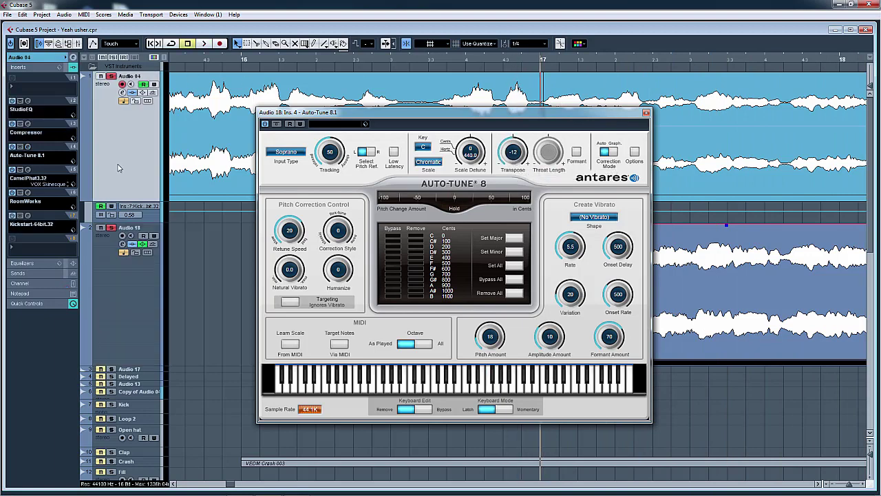
left_click(117, 272)
left_click(27, 170)
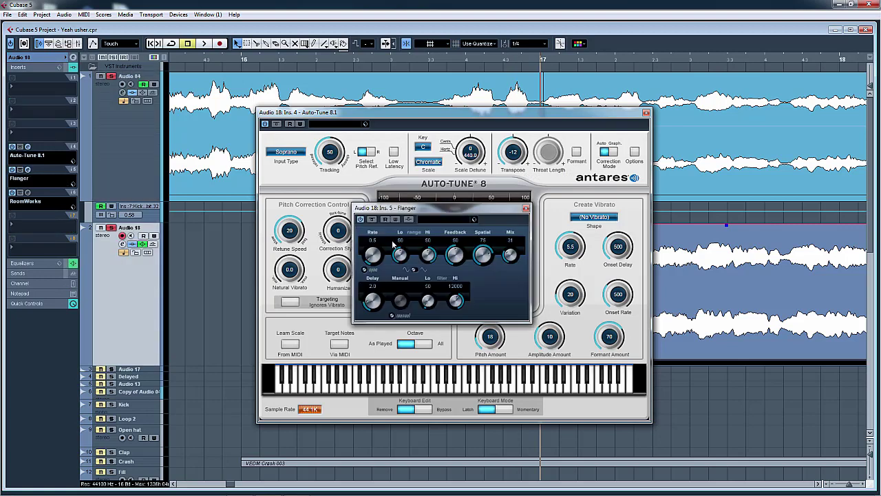
left_click(526, 208)
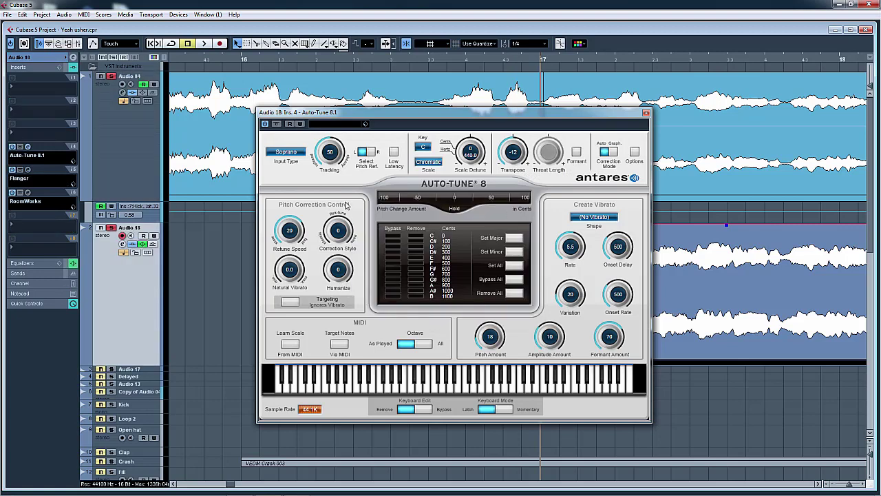
left_click(27, 193)
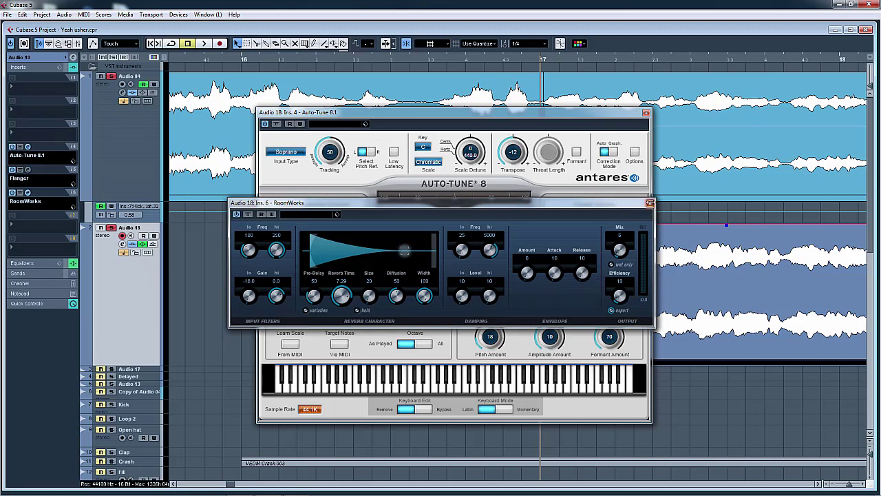
left_click(650, 202)
left_click(646, 112)
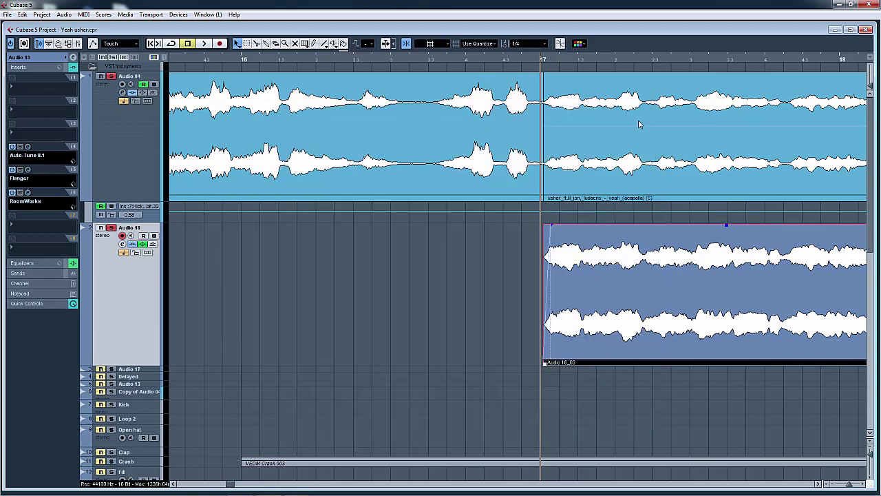
Step: Solo Audio 04 and Audio 18 and play them together from just before bar 17 to past bar 18
key("g")
key("g")
left_click(466, 58)
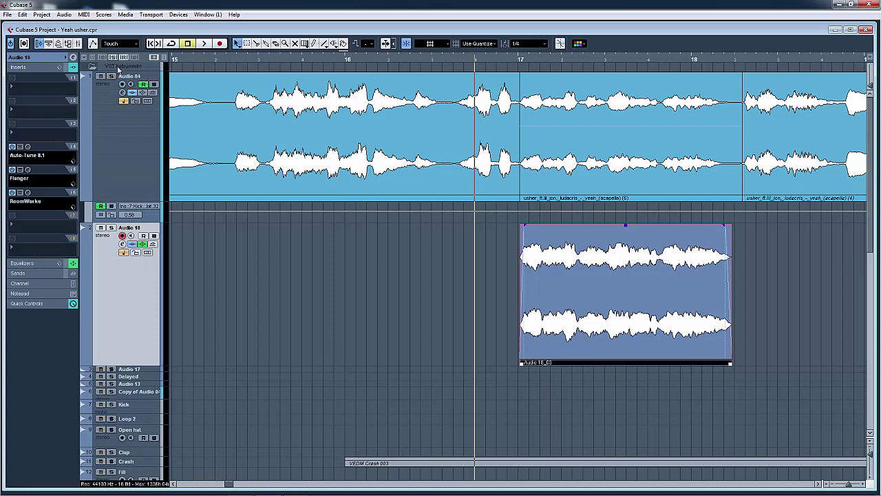
left_click(111, 228)
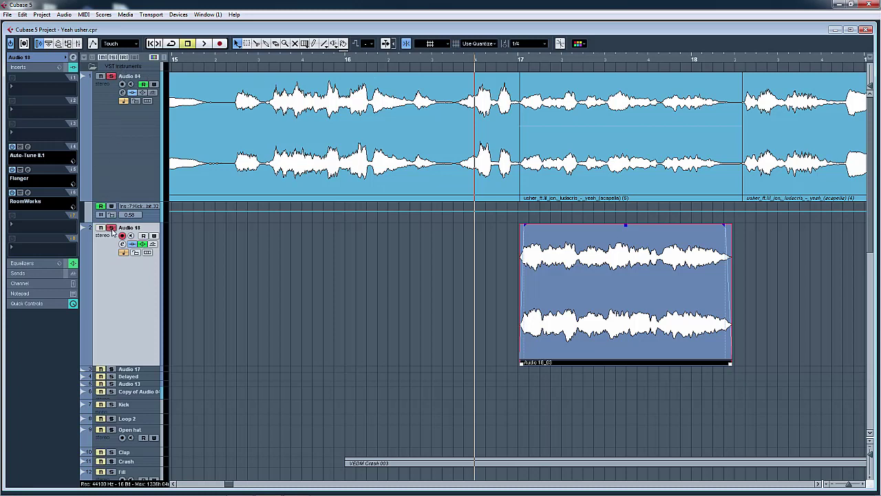
key("space")
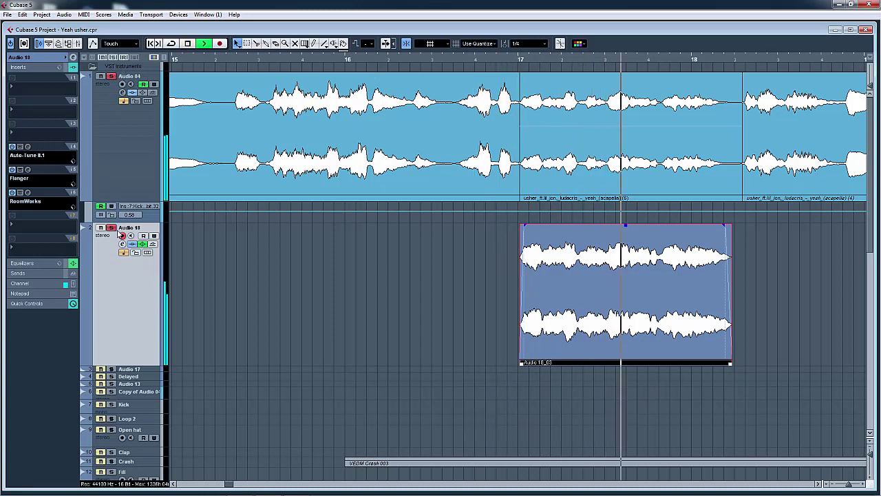
key("space")
Step: Play the soloed vocal and its second harmony event, Audio 18_04, from just before bar 21 to past bar 22
key("g")
key("g")
key("g")
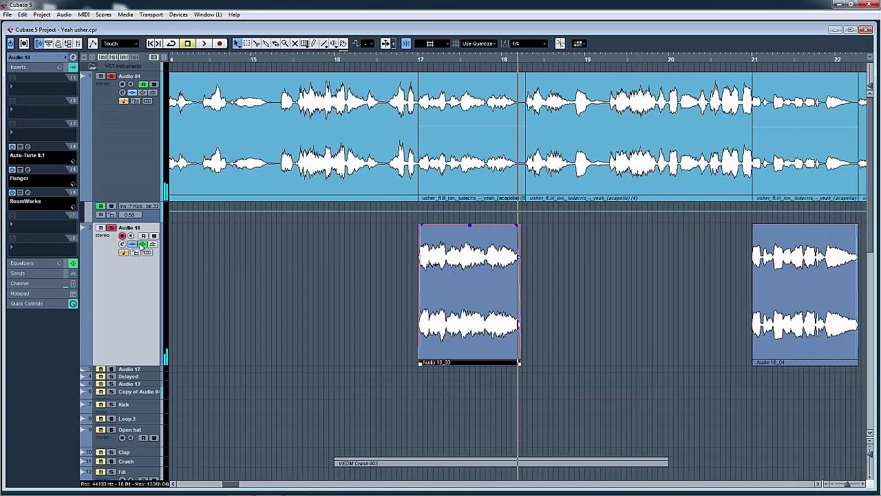
left_click(683, 64)
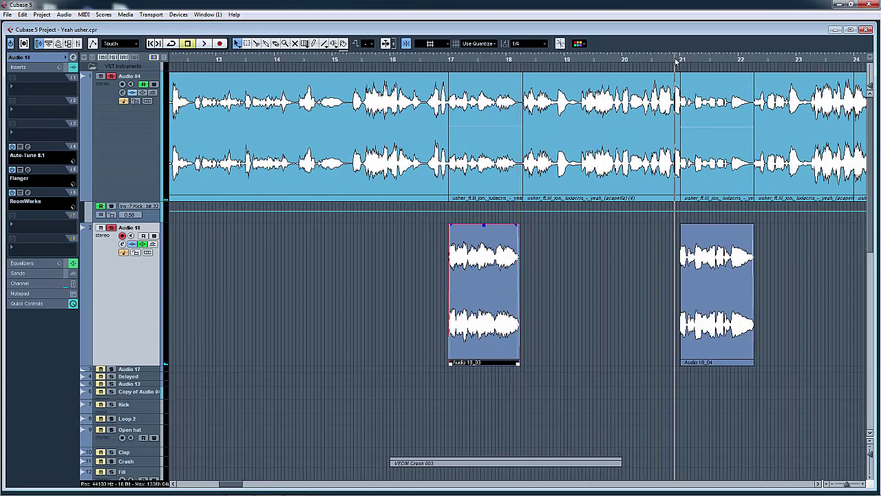
left_click(811, 293)
scroll(771, 294, "right", 5)
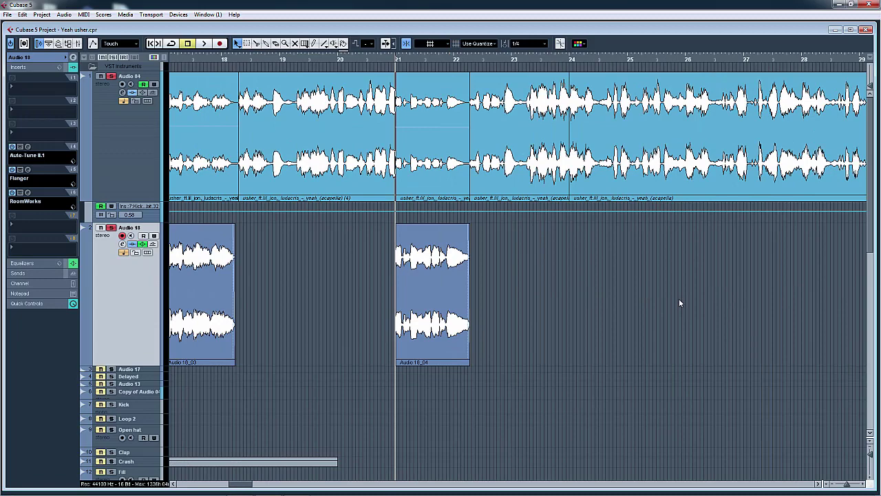
key("space")
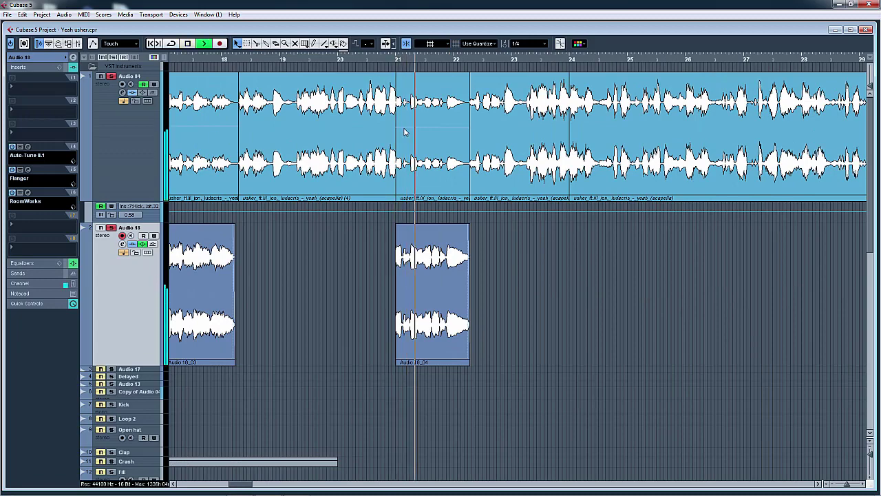
key("g")
key("g")
key("space")
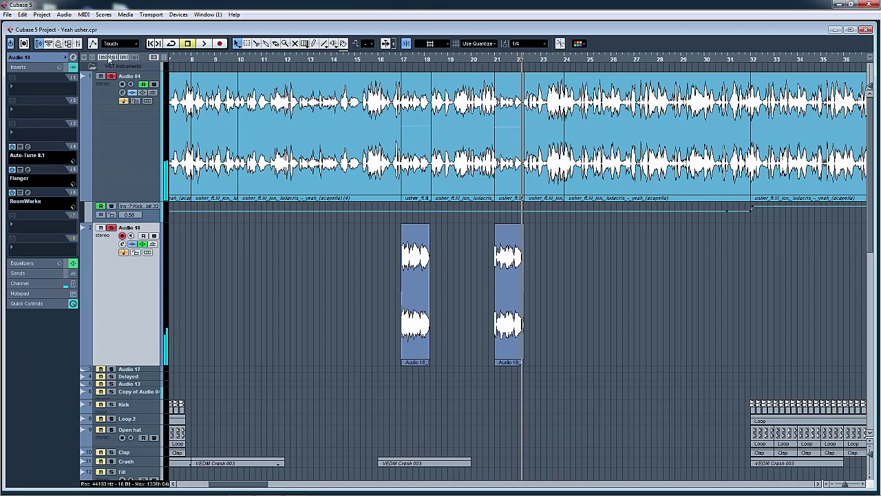
Step: Play the full arrangement with solos off from just past bar 14, through both harmony events to past bar 22
left_click(339, 64)
key("space")
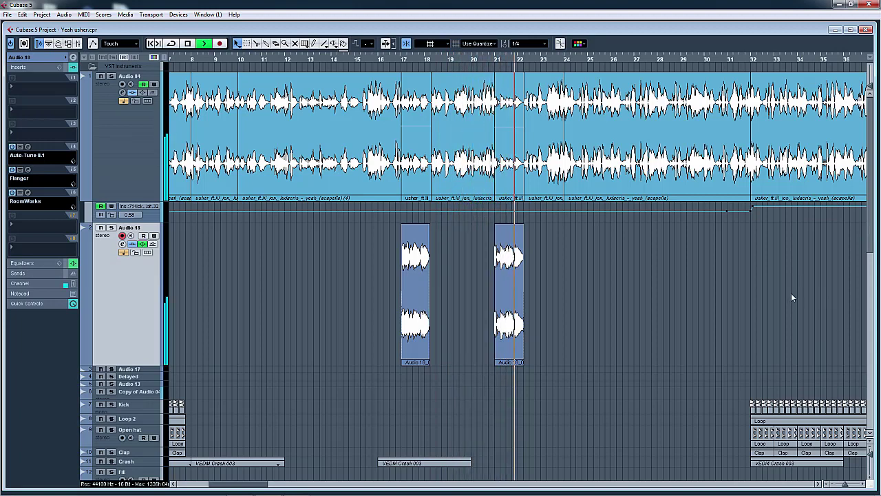
key("g")
key("g")
key("h")
key("h")
key("h")
key("h")
key("h")
key("h")
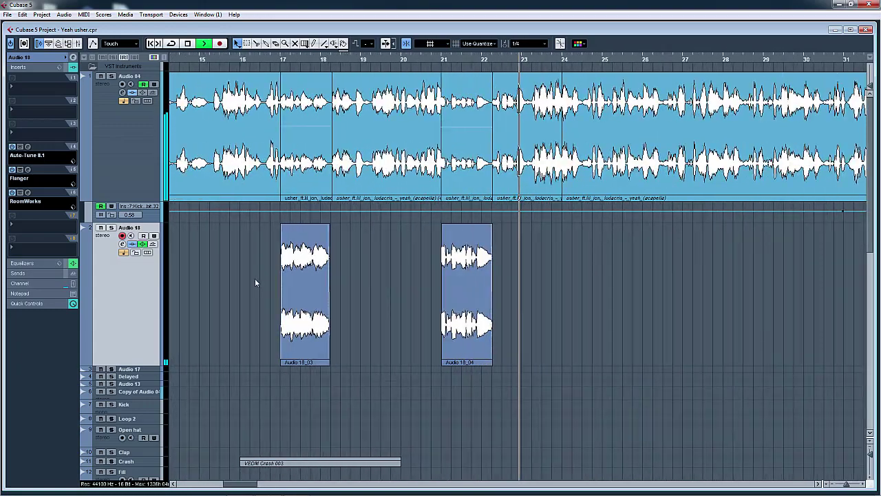
Step: Reduce the heights of the Audio 18, Audio 04 and Fill tracks, stopping playback just past bar 24
left_click_drag(146, 365, 146, 238)
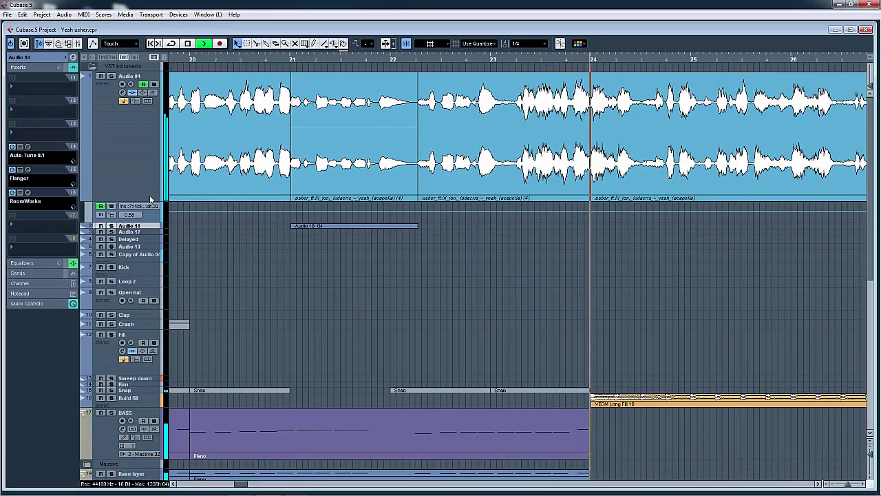
key("space")
left_click_drag(146, 203, 148, 63)
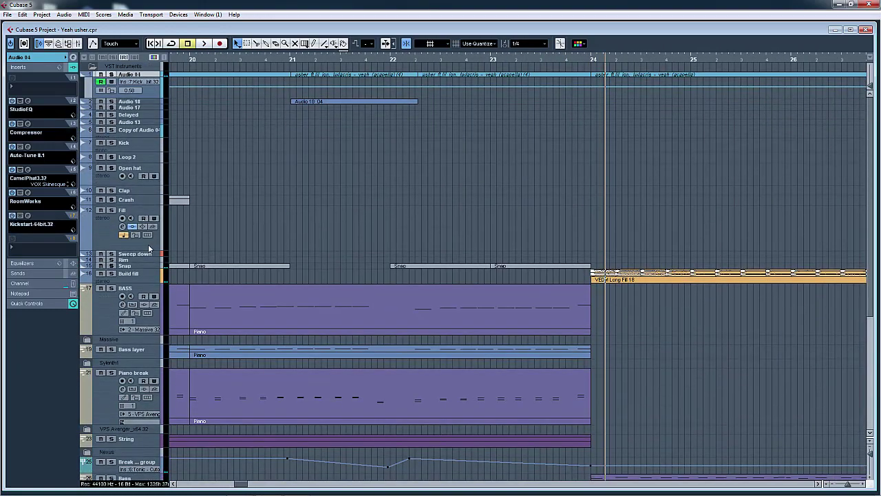
left_click_drag(151, 248, 151, 217)
Step: Solo the Bass track whose Kontakt part starts at bar 24, and enlarge the track
key("h")
key("h")
key("h")
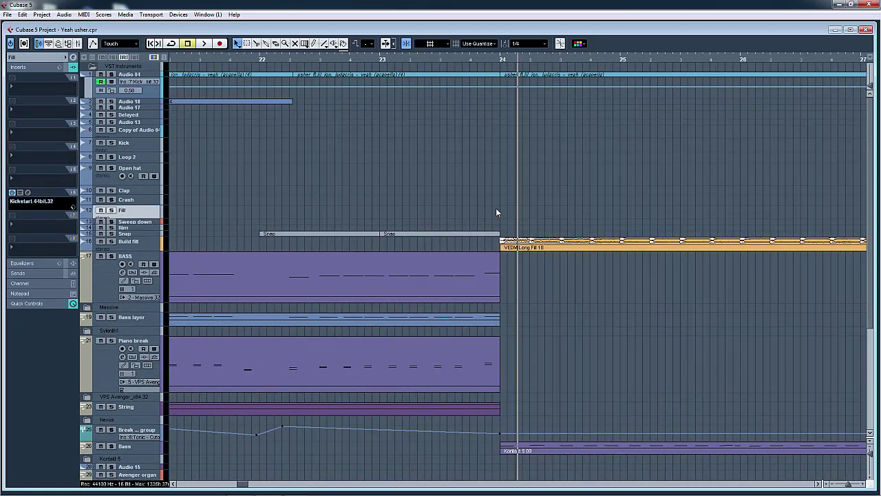
key("h")
left_click(112, 447)
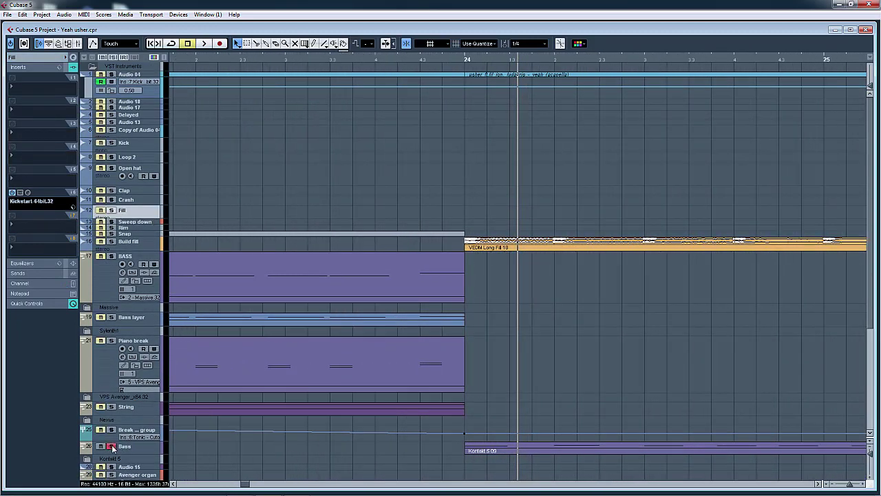
left_click_drag(153, 453, 152, 477)
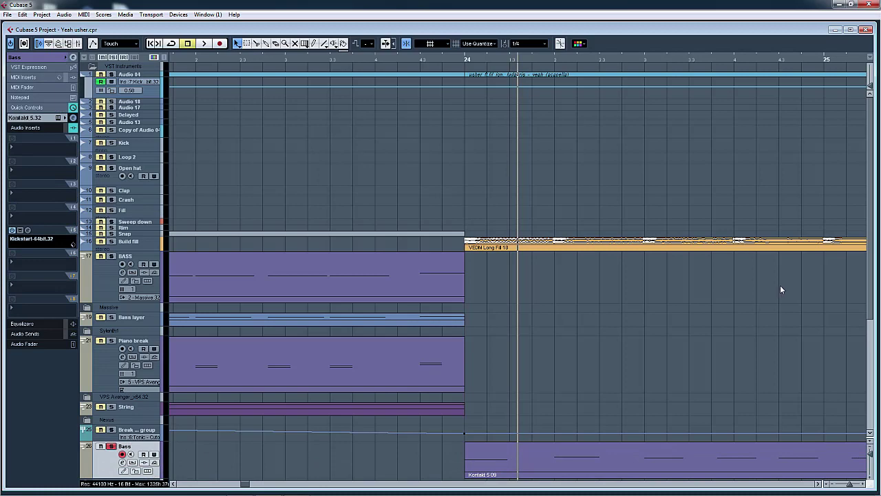
Step: Play the Kontakt 5 09 bass part while viewing its notes from bar 24 to bar 28, and close the editor
scroll(853, 309, "down", 3)
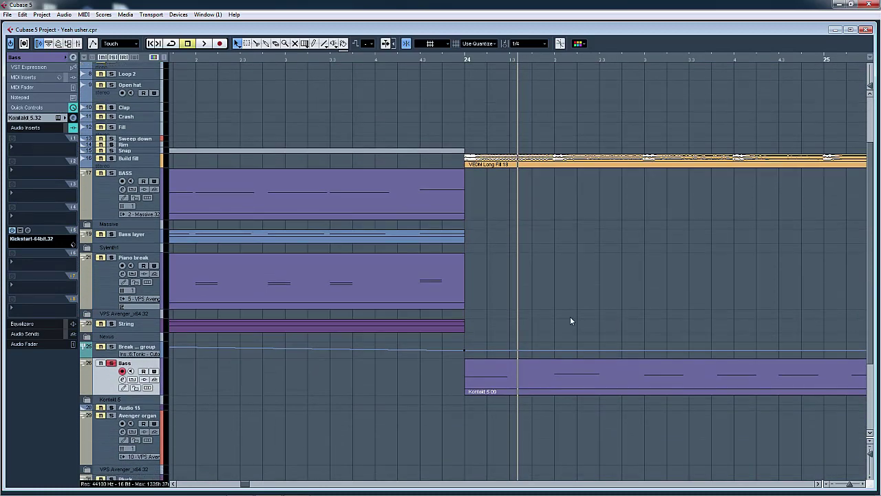
double_click(486, 393)
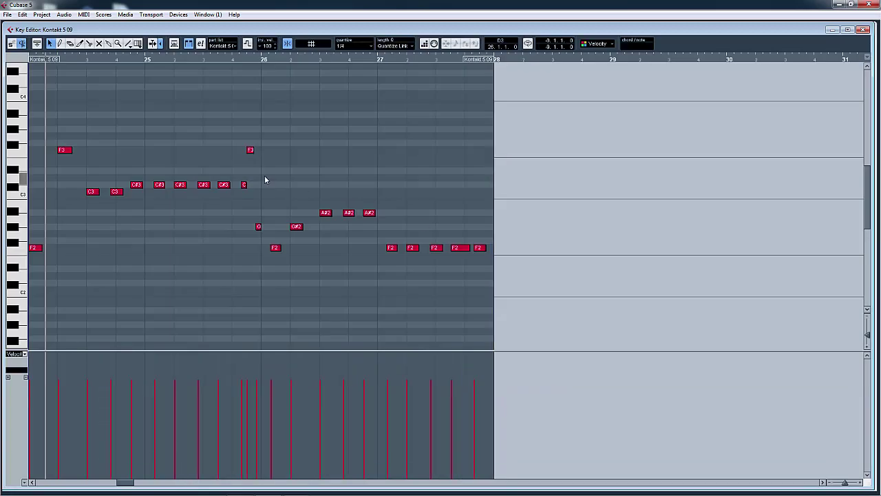
scroll(264, 175, "left", 5)
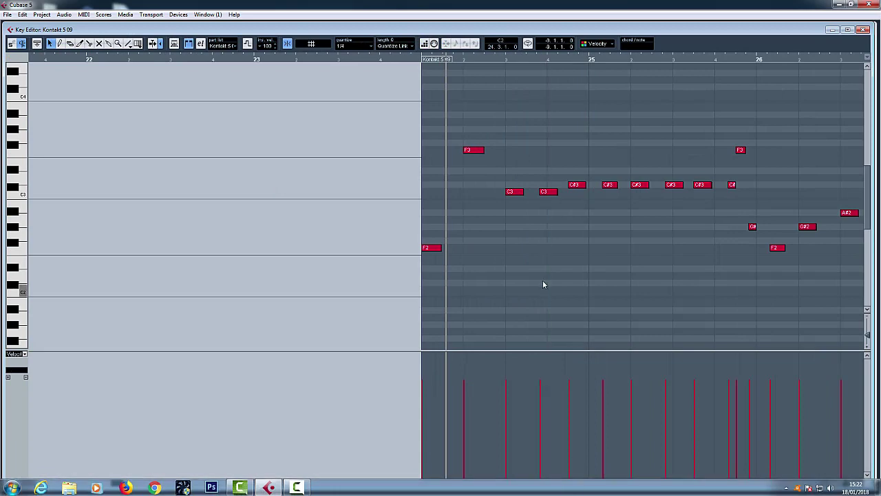
key("g")
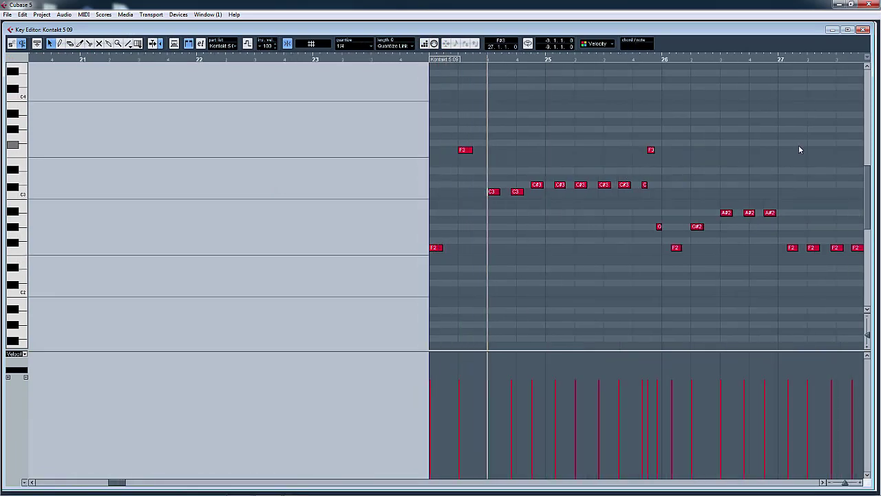
scroll(798, 145, "right", 5)
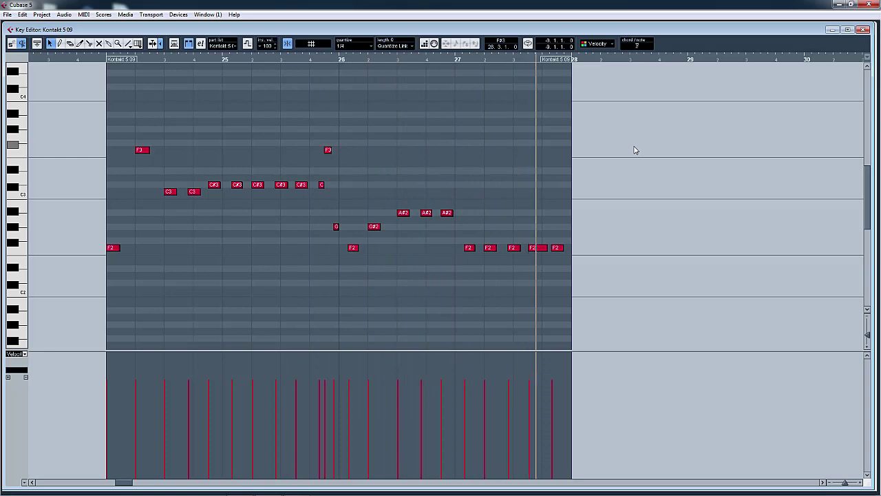
left_click(862, 30)
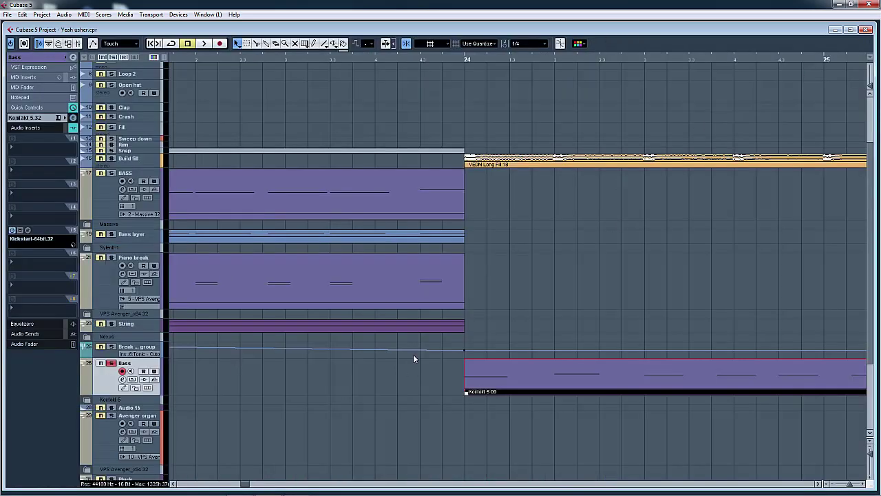
Step: Inspect the VEDH Bass Cut sample mapping in the Bass track's Kontakt 5.32 instrument, and close the instrument
left_click(59, 119)
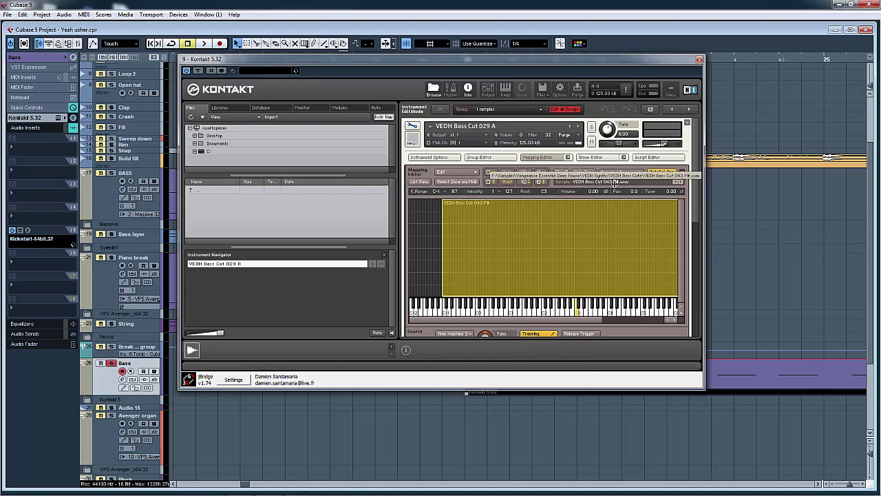
left_click(699, 60)
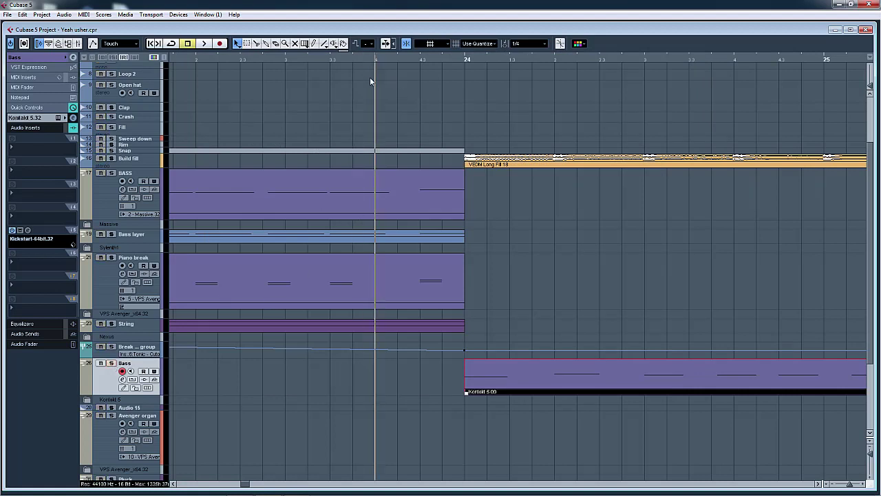
Step: Play the unsoloed arrangement from beat 4 of bar 23 past bar 26, and view the first Kontakt 5 09 part's notes
key("space")
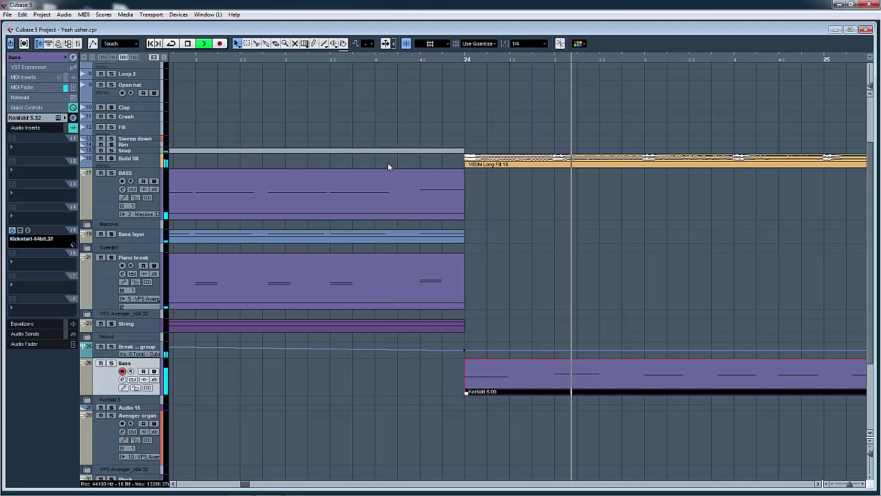
key("g")
key("g")
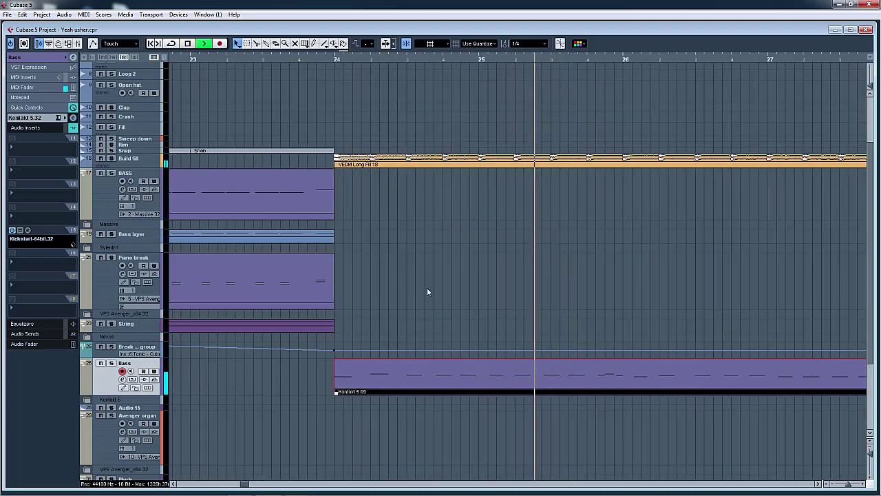
key("space")
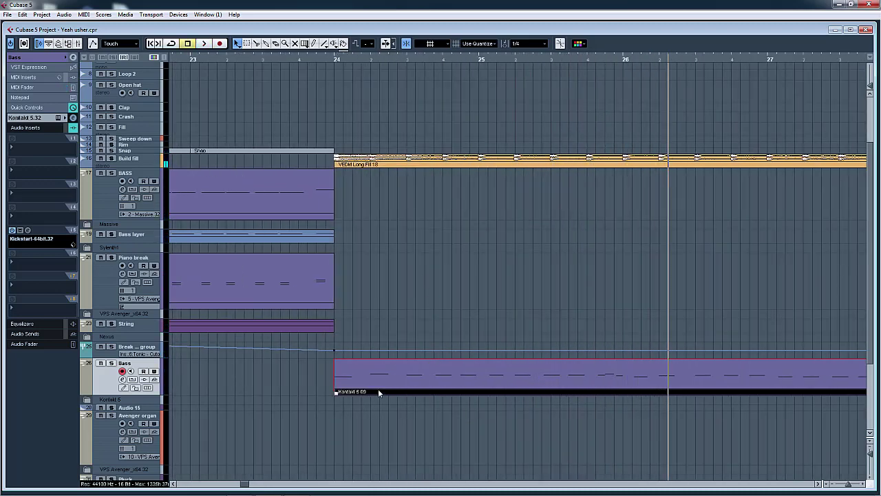
double_click(380, 378)
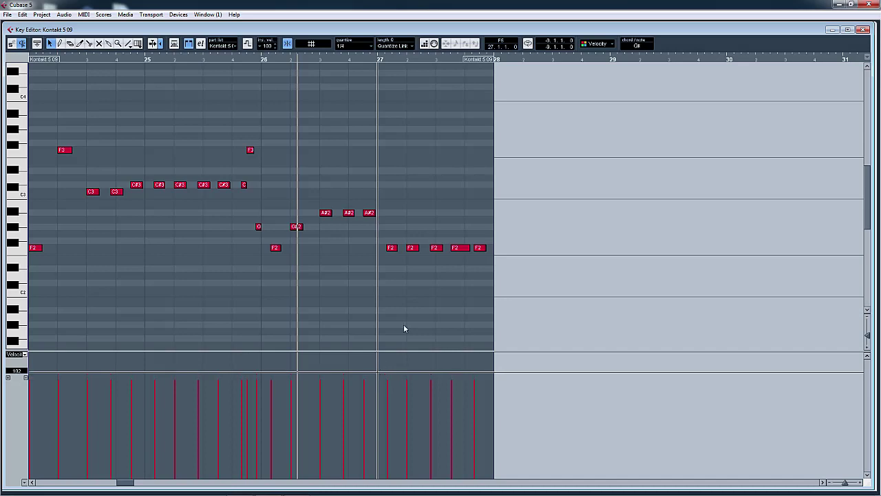
left_click(864, 31)
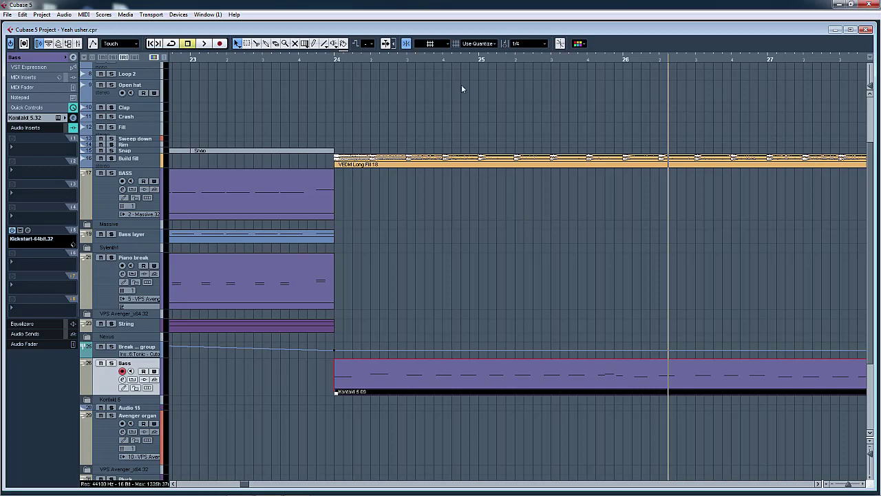
Step: Solo and enlarge the Build fill track, with the playback position midway through bar 23
left_click(271, 59)
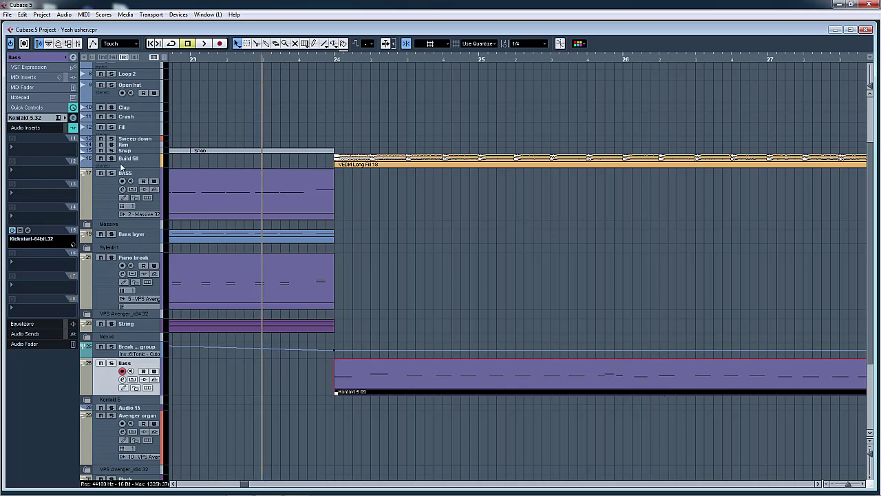
key("s")
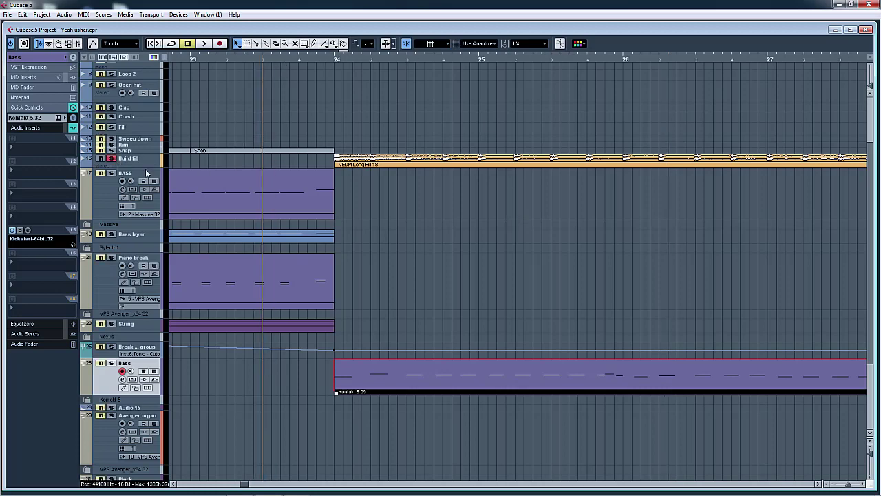
left_click_drag(148, 166, 148, 243)
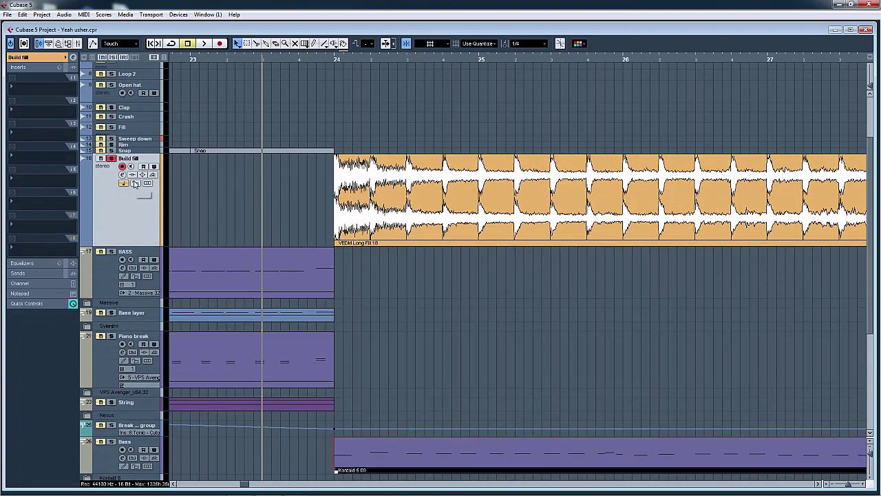
Step: Play the VEDM Long Fill 18 event in solo from before bar 24 to just before bar 31
key("h")
key("g")
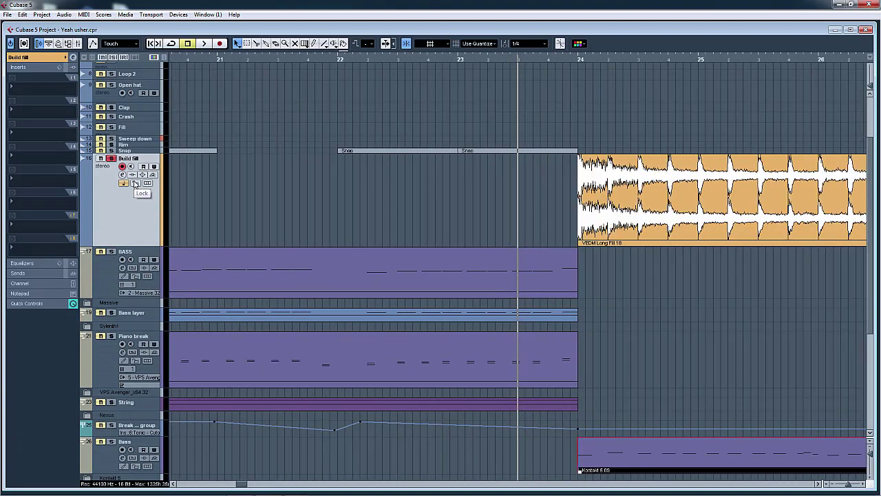
key("g")
scroll(813, 326, "right", 5)
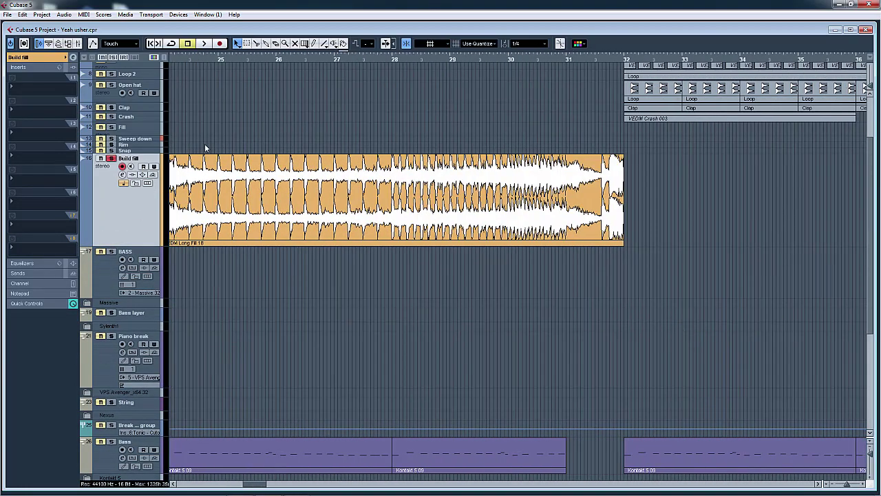
scroll(170, 107, "left", 3)
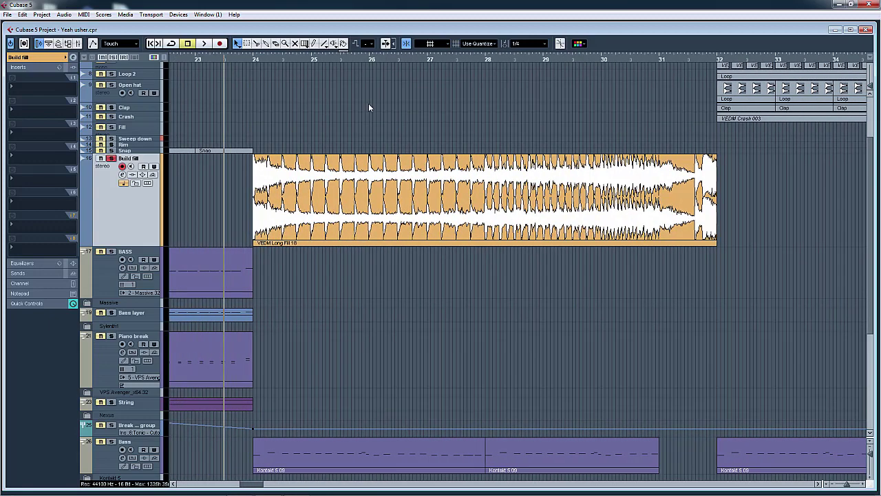
key("space")
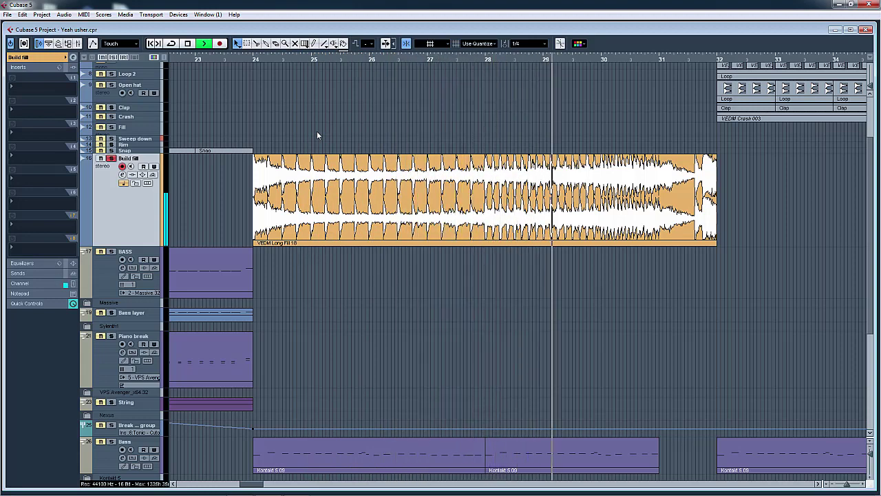
key("h")
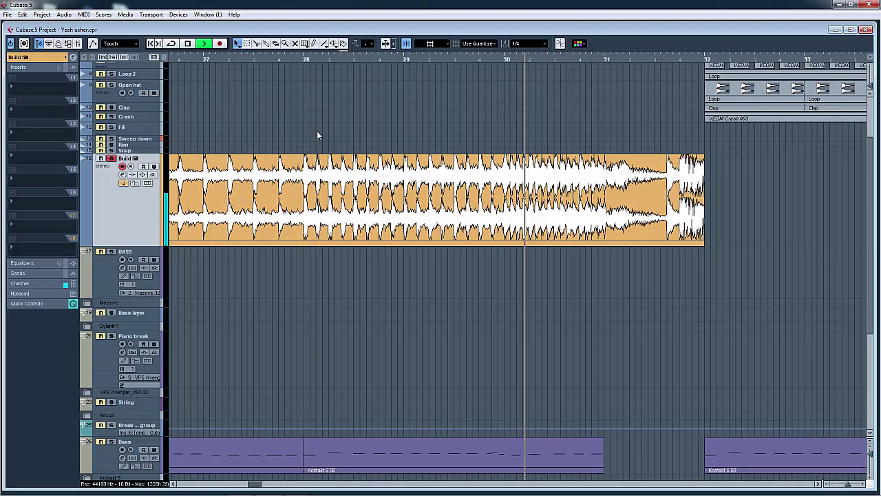
key("space")
Step: Examine the VEDM Long Fill 18 waveform in the Sample Editor, and close the editor
scroll(232, 125, "left", 3)
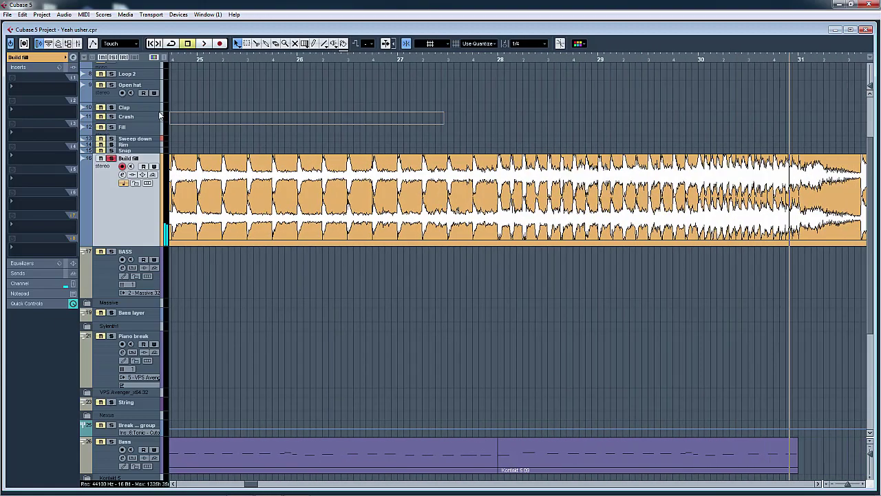
scroll(169, 127, "left", 5)
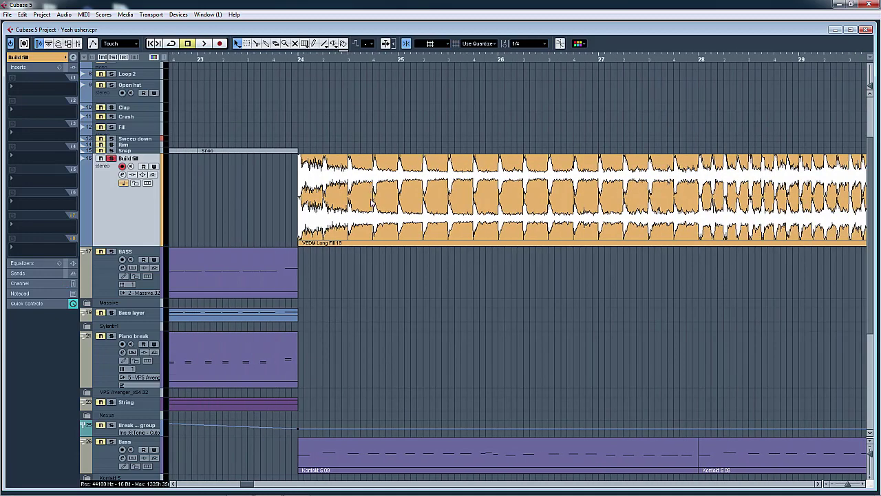
double_click(353, 230)
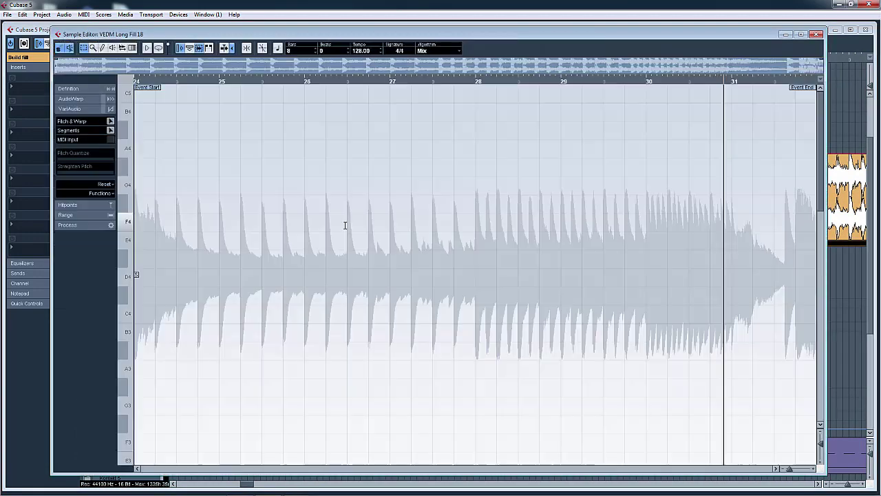
left_click(815, 35)
Step: Turn the solo off and reduce the Build fill track's height, with the playback position at about bar 28
key("g")
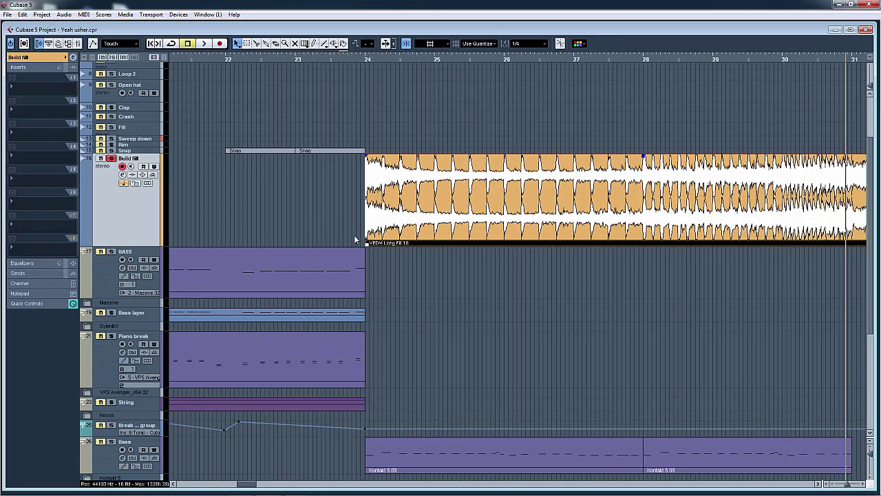
key("g")
key("g")
key("g")
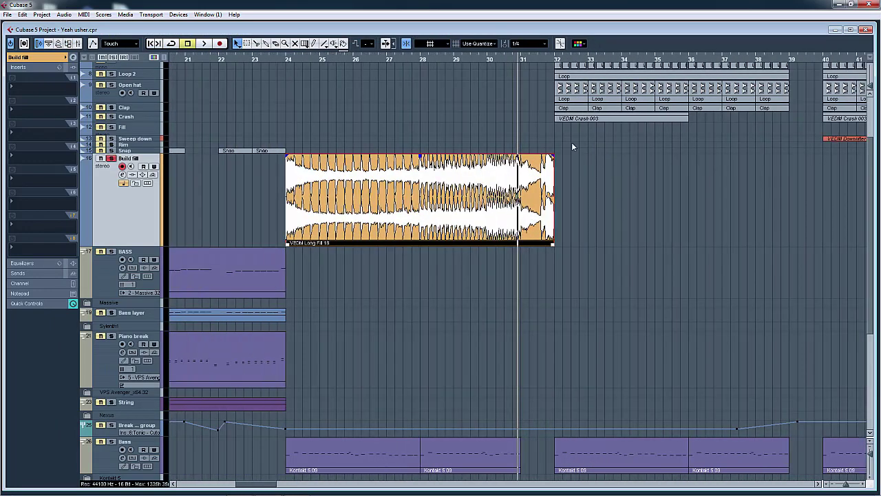
scroll(525, 81, "up", 3)
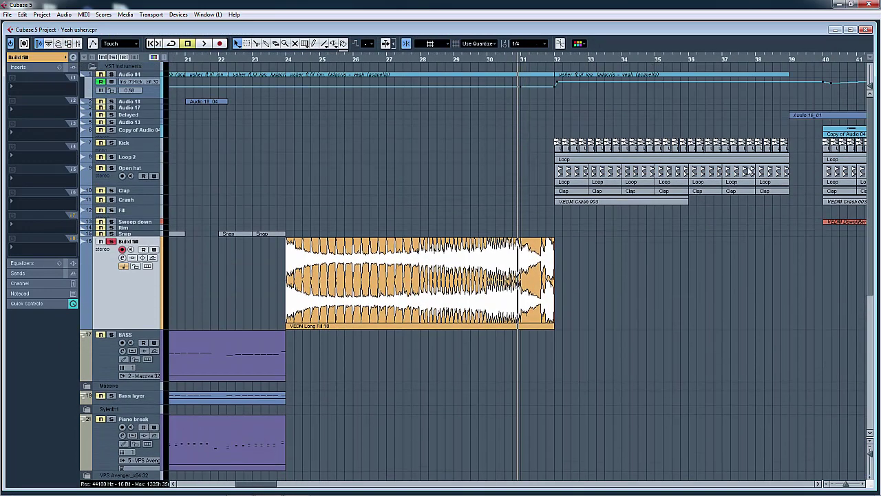
left_click_drag(870, 187, 879, 365)
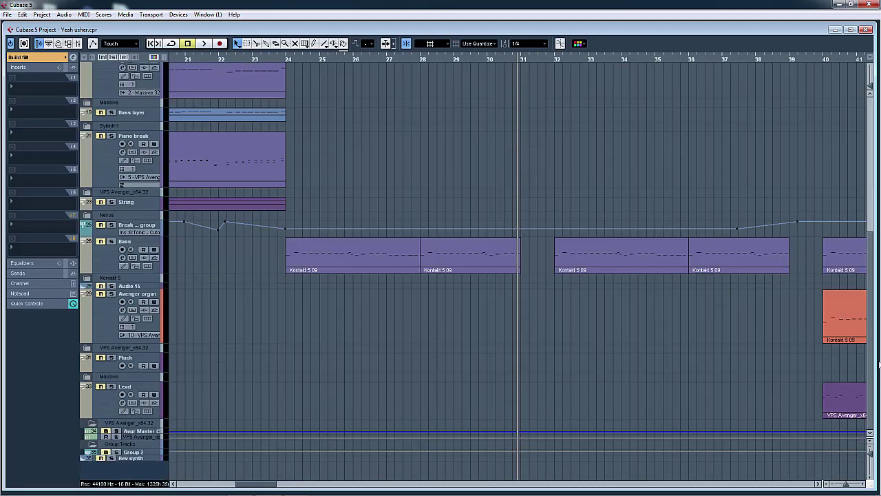
left_click(416, 55)
scroll(536, 212, "up", 8)
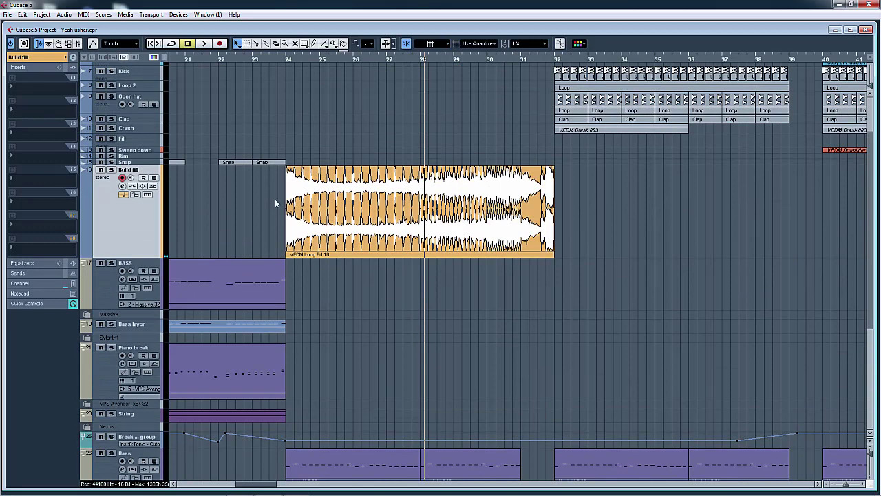
left_click_drag(148, 256, 150, 178)
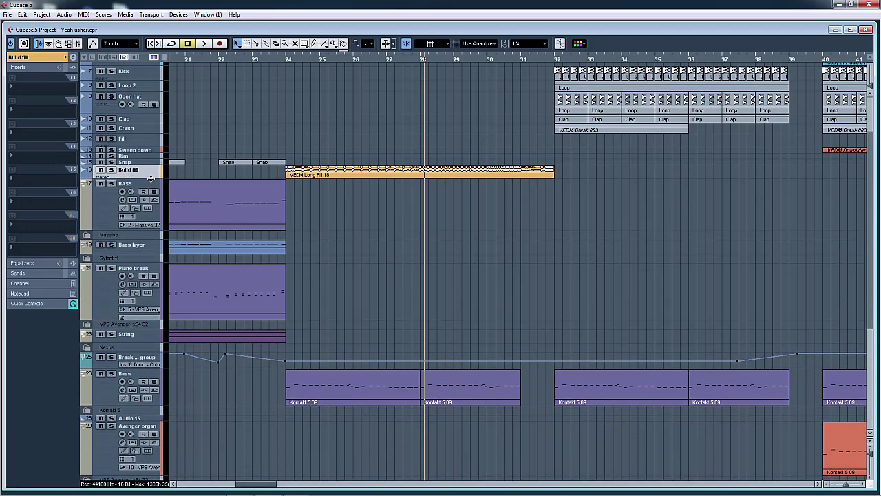
Step: Enlarge the Audio 04 vocal track and start playing the arrangement from just past bar 23
scroll(869, 284, "up", 3)
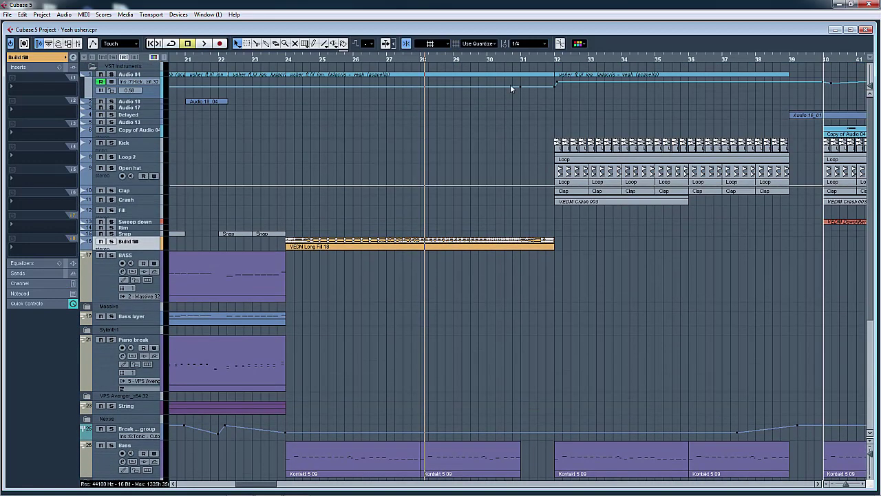
left_click(146, 74)
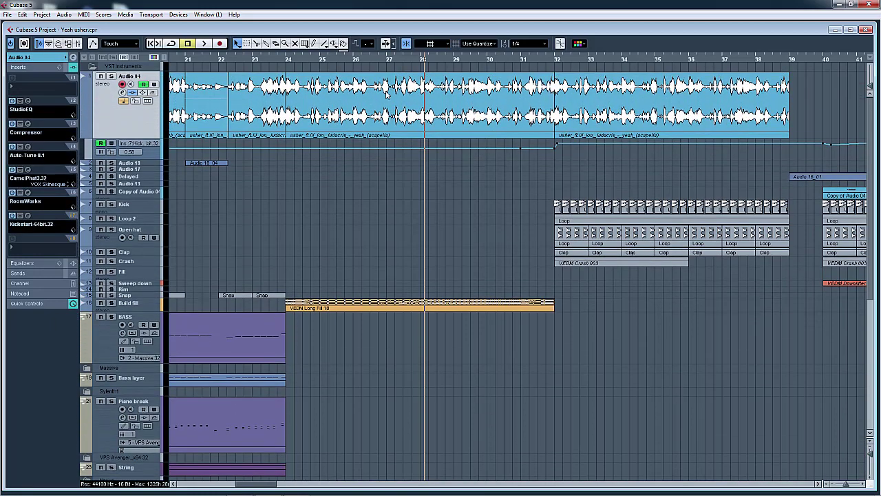
left_click(261, 62)
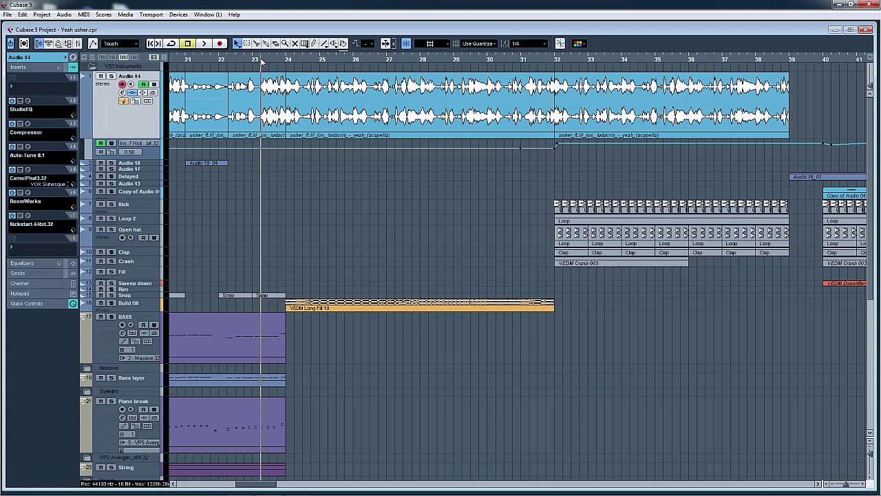
key("space")
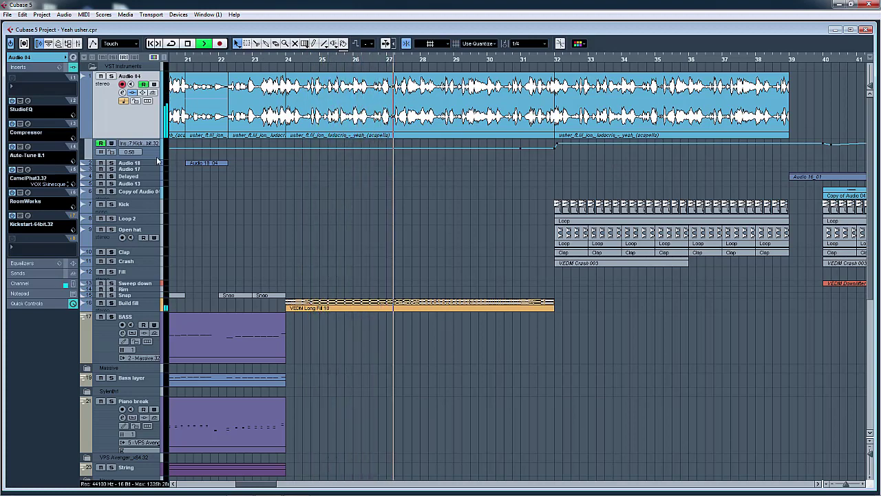
Step: Enlarge Audio 04's Kickstart automation lane and follow its curve during playback through bar 32, stopping just before bar 34
left_click_drag(149, 176, 149, 272)
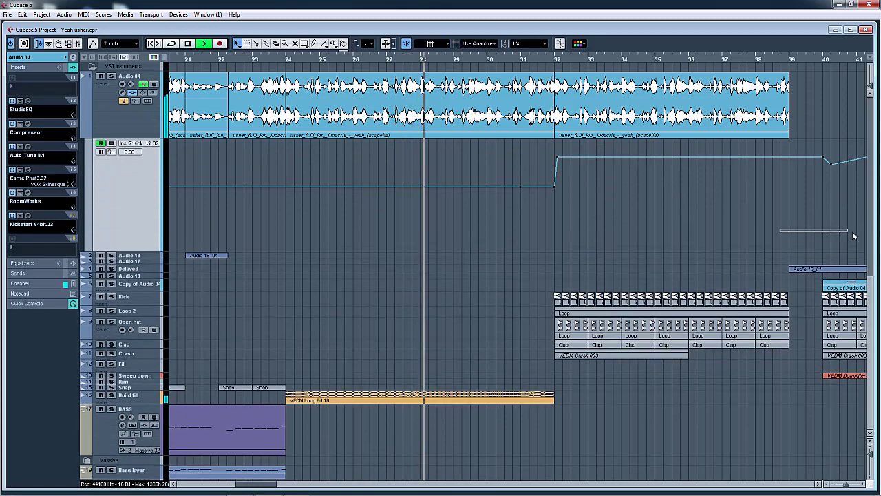
scroll(852, 231, "right", 4)
scroll(706, 233, "right", 3)
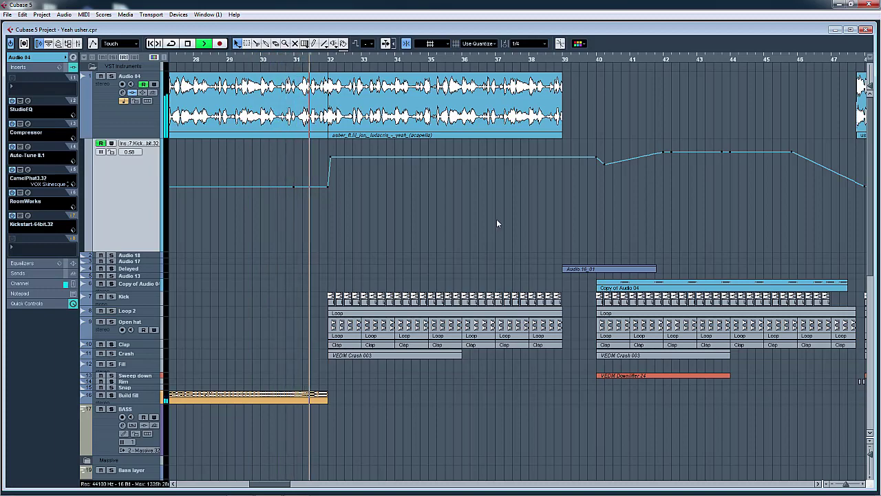
key("h")
key("h")
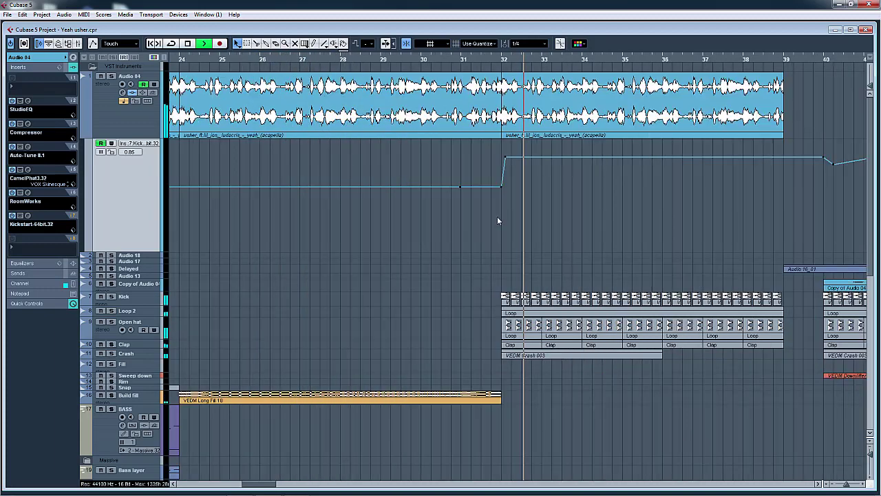
key("g")
key("g")
key("g")
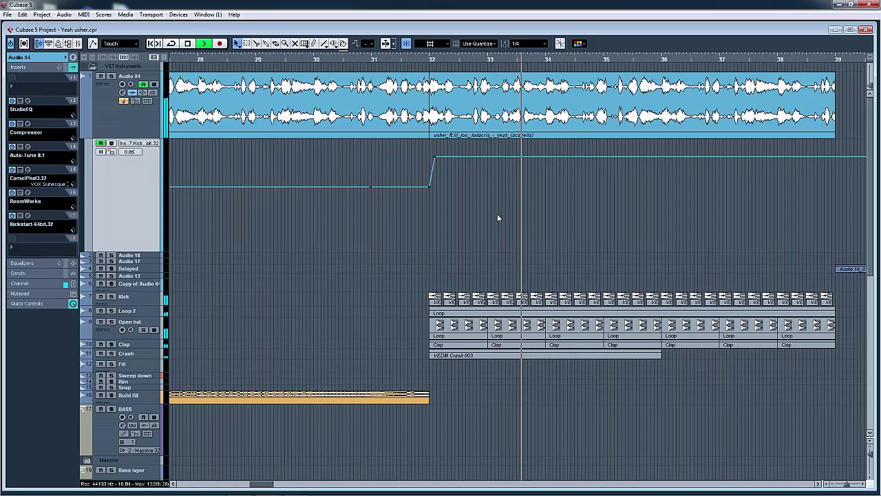
key("space")
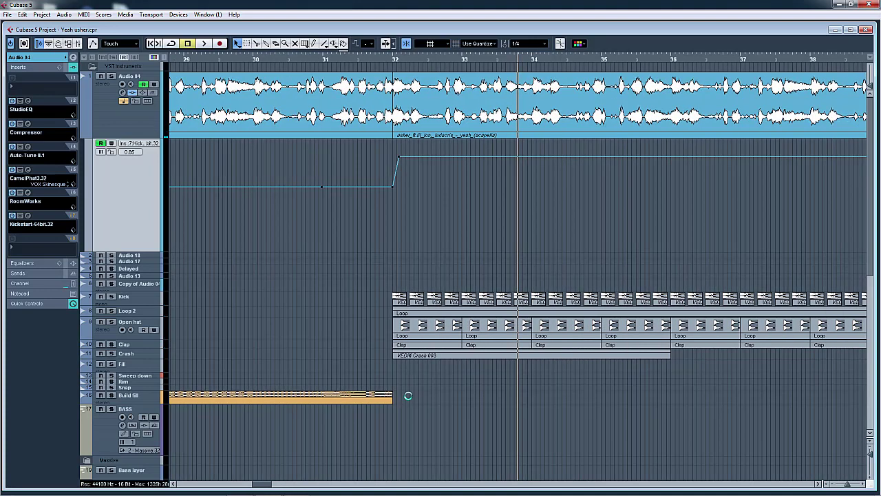
Step: Solo the Audio 04 track and set the playback position to the middle of bar 30
left_click(397, 62)
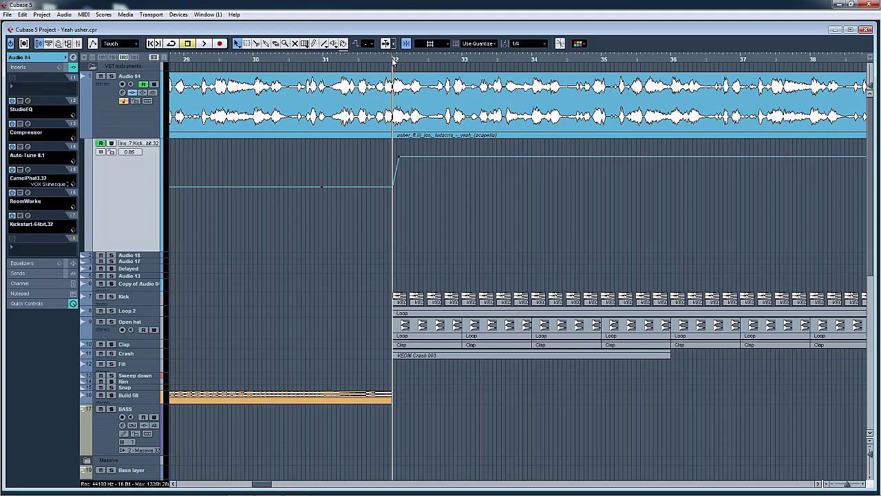
key("h")
left_click(111, 76)
left_click(268, 62)
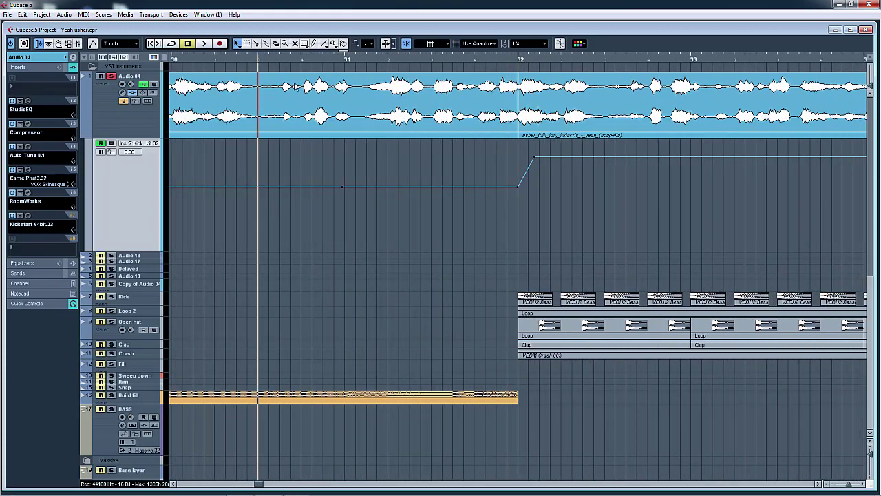
Step: Play the soloed vocal from the middle of bar 30 past the Kickstart automation rise at bar 32
key("space")
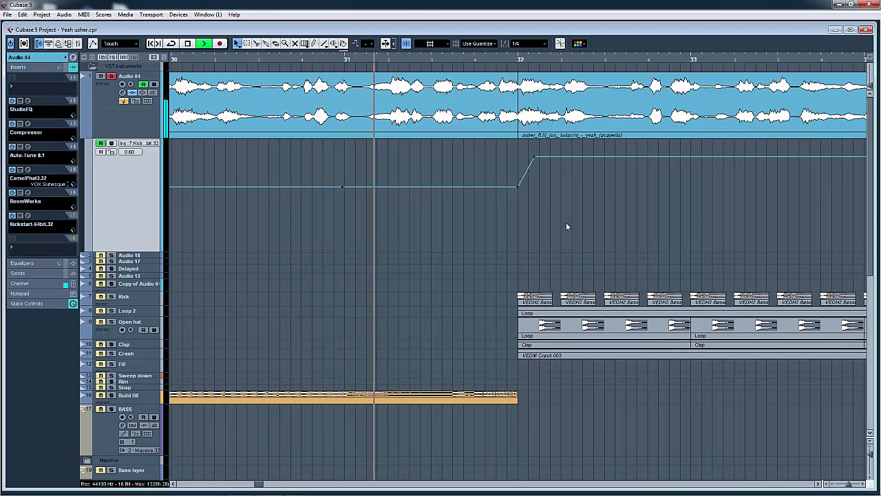
key("g")
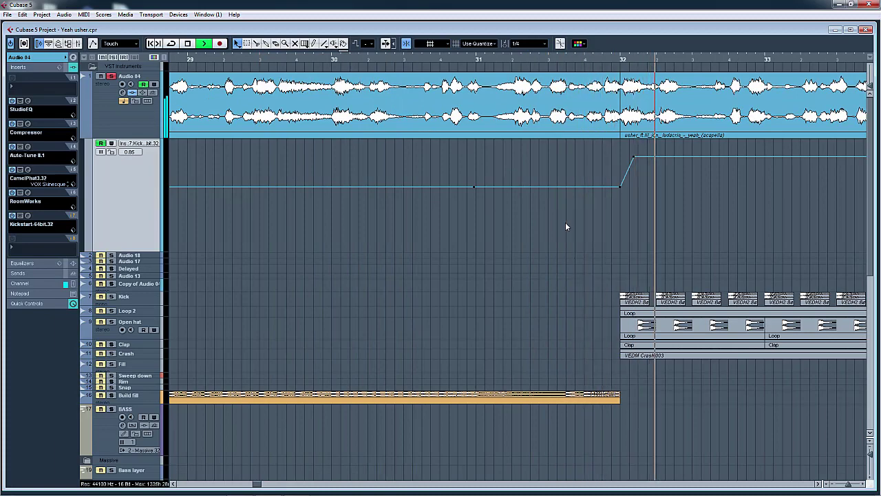
key("g")
key("g")
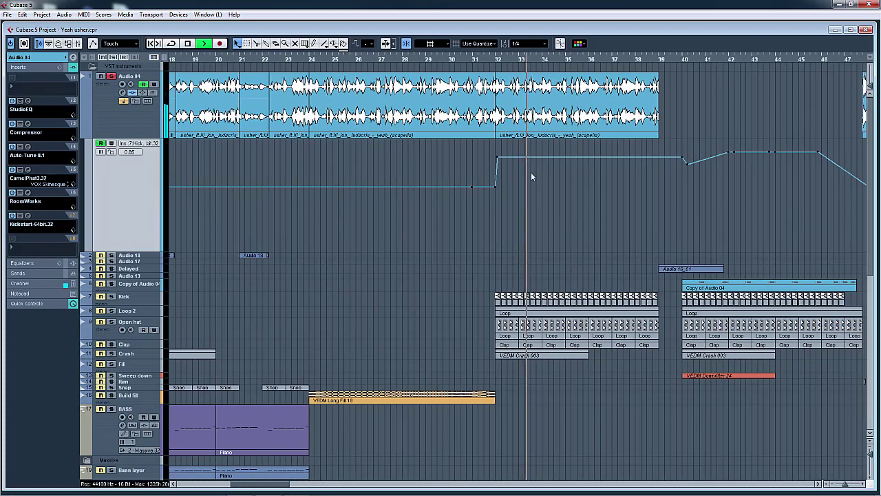
Step: Set the playback position to the middle of bar 30 and raise Audio 04's Kickstart automation points after bar 32 and at bar 40 to 1.00
left_click(461, 60)
left_click_drag(472, 149, 684, 164)
key("h")
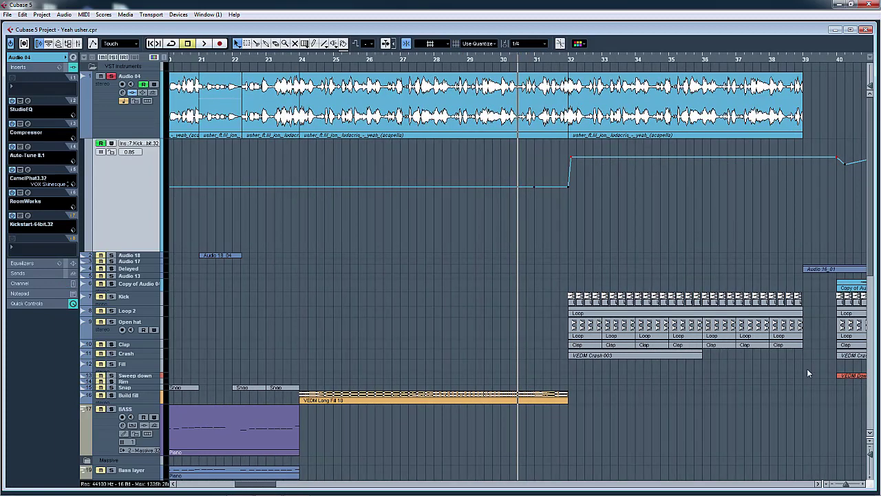
left_click_drag(837, 160, 836, 141)
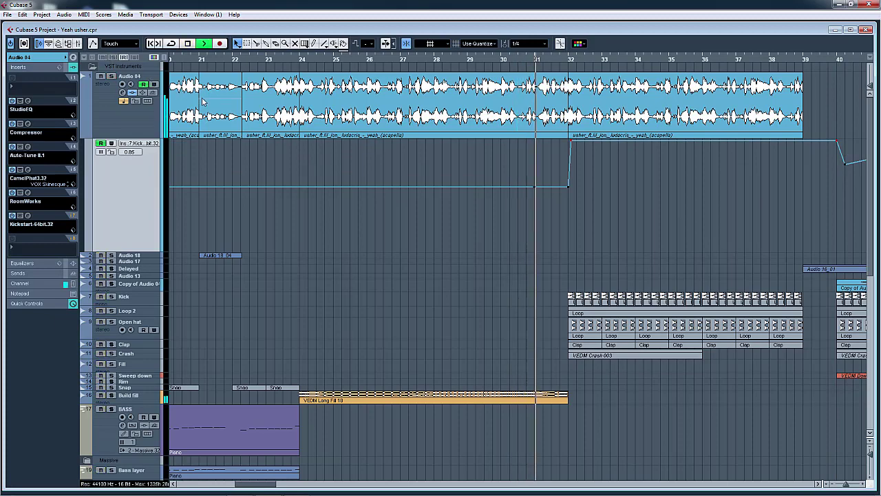
Step: Turn the vocal's solo off and play the full mix from the middle of bar 30 through the drop to about bar 35
key("h")
key("h")
scroll(755, 238, "right", 4)
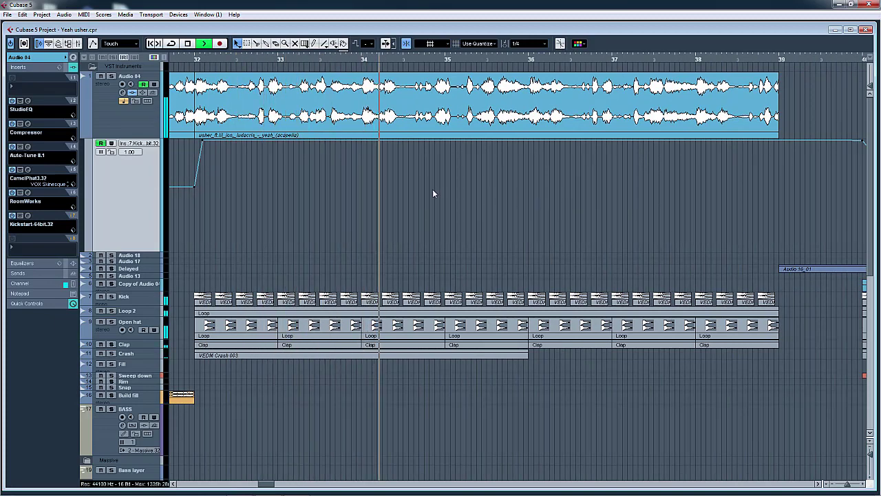
Step: Lower the Kickstart automation points at bars 40 and 32 to 0.86, making the curve jump vertically at bar 32
key("g")
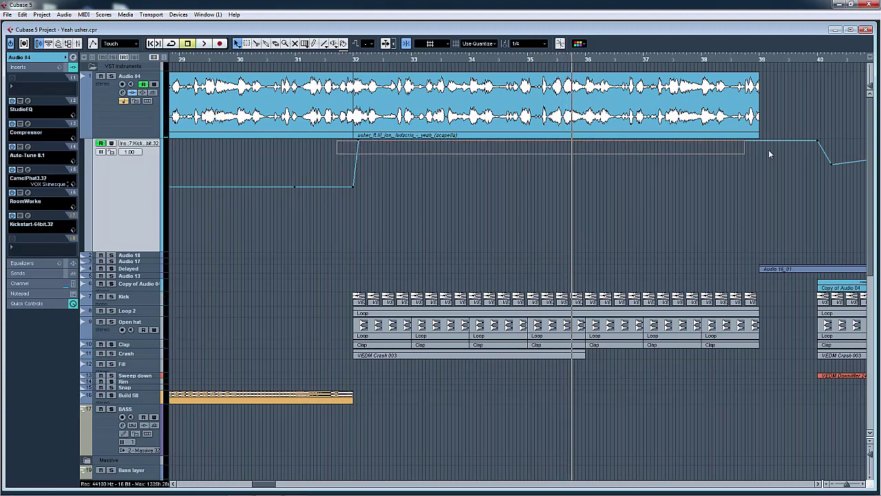
left_click_drag(818, 142, 817, 155)
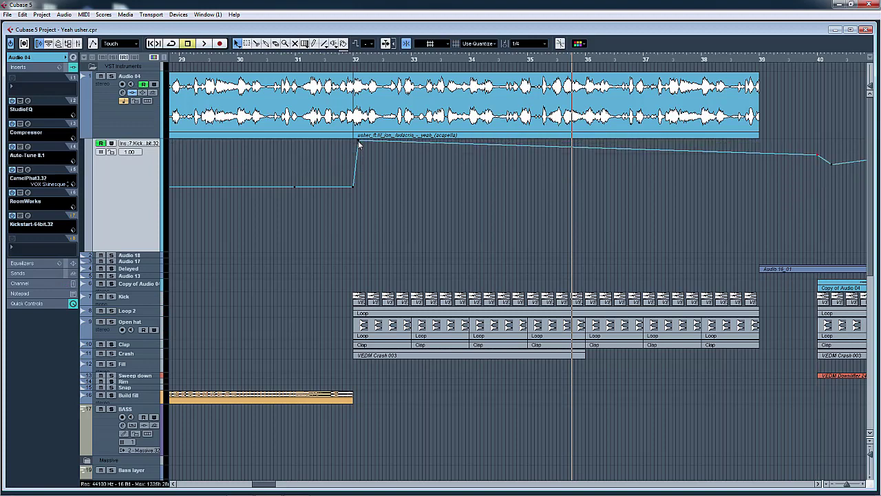
left_click_drag(358, 144, 360, 158)
Step: Play the transition from bar 31 past bar 32, and the following section from just before bar 38 into bar 41
left_click(295, 61)
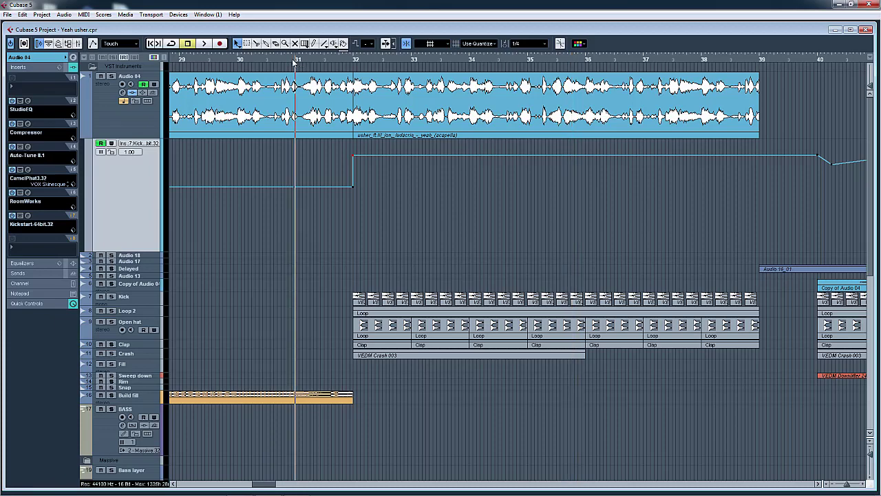
key("space")
key("g")
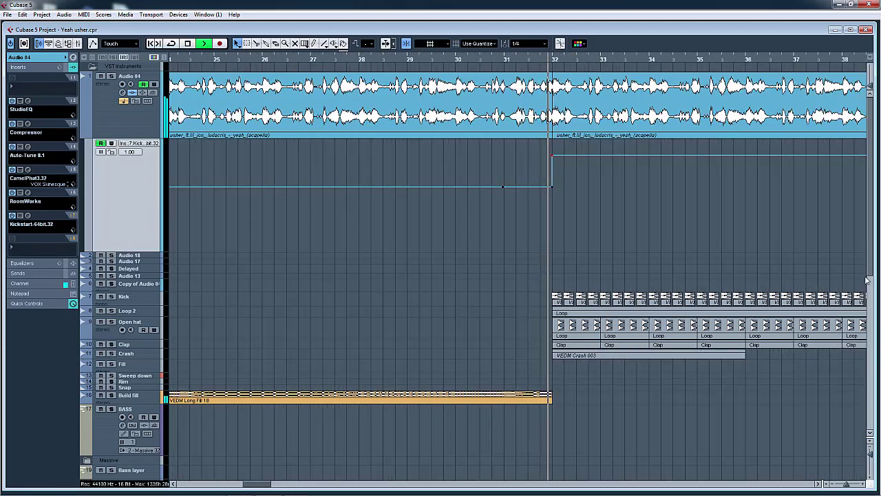
key("space")
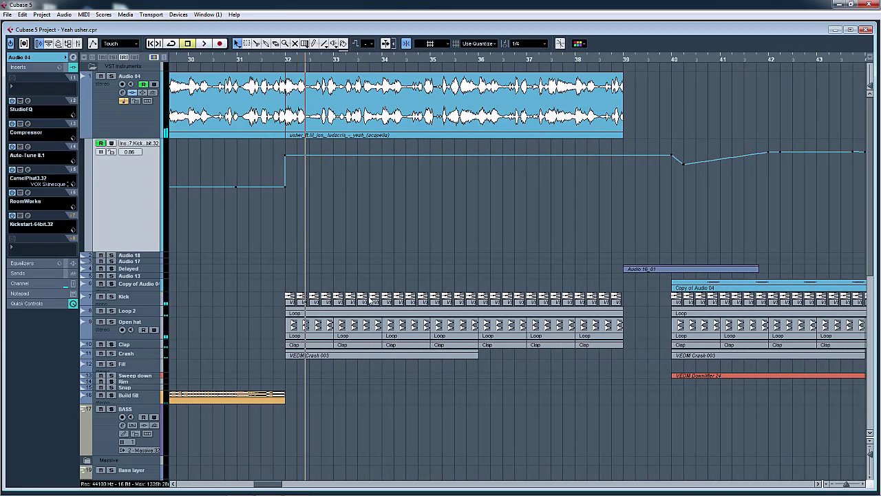
left_click(567, 57)
key("space")
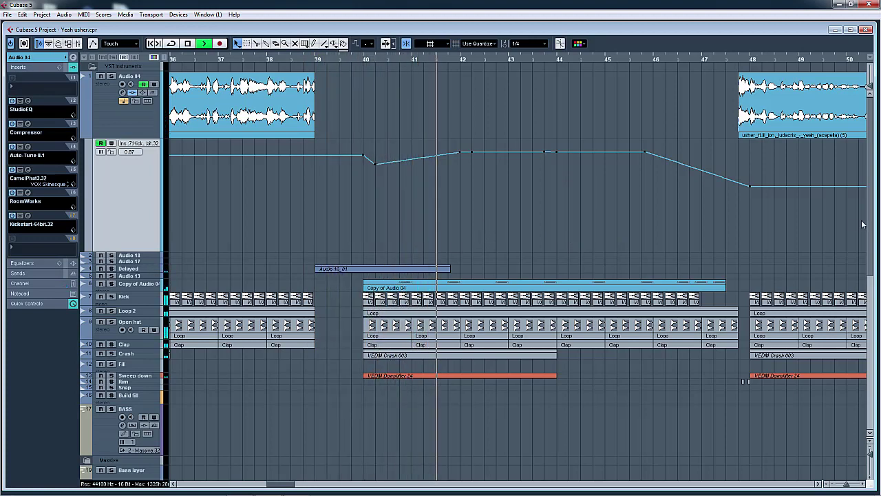
Step: Solo the Lead track, enlarge it slightly and open its first part at bar 40 in the Key Editor
scroll(786, 362, "down", 5)
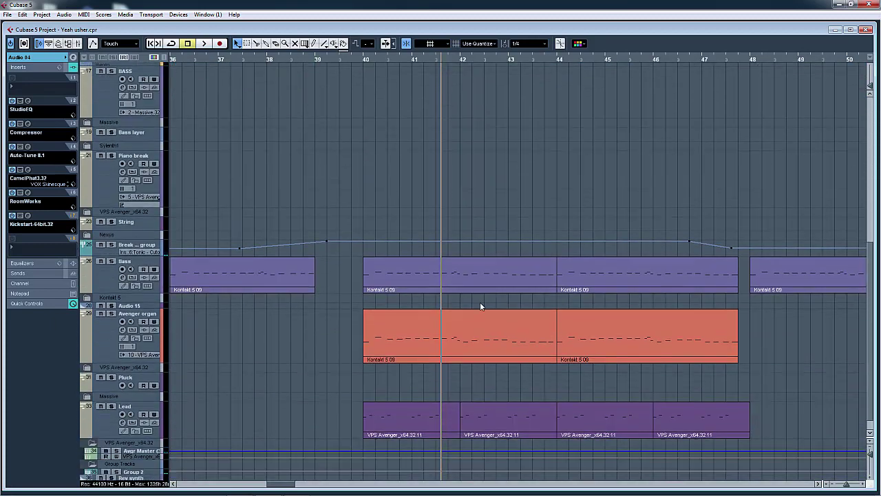
left_click(111, 406)
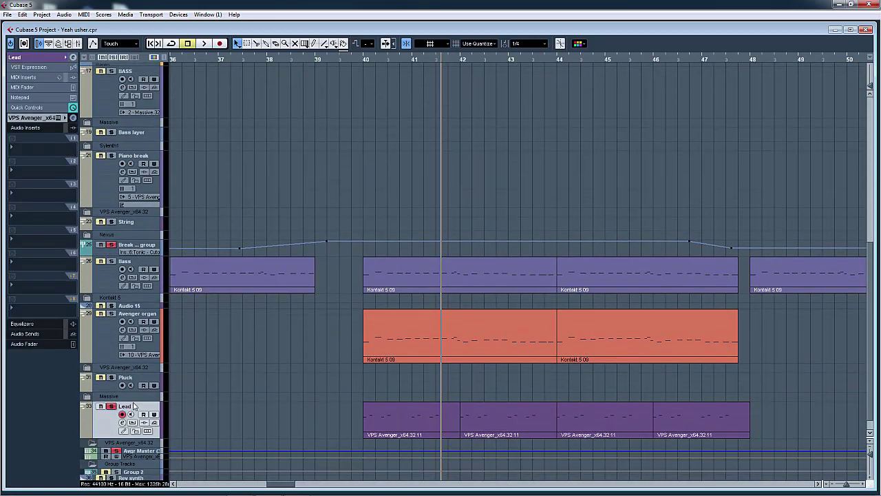
left_click_drag(146, 442, 147, 448)
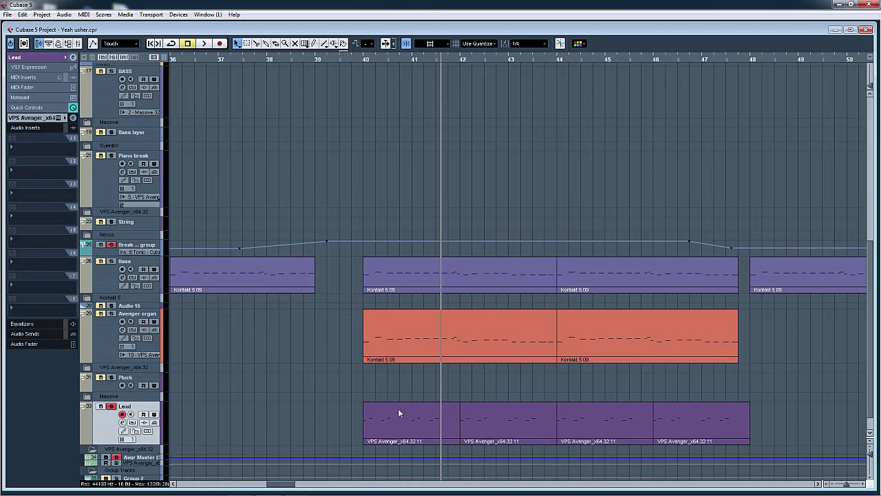
double_click(404, 416)
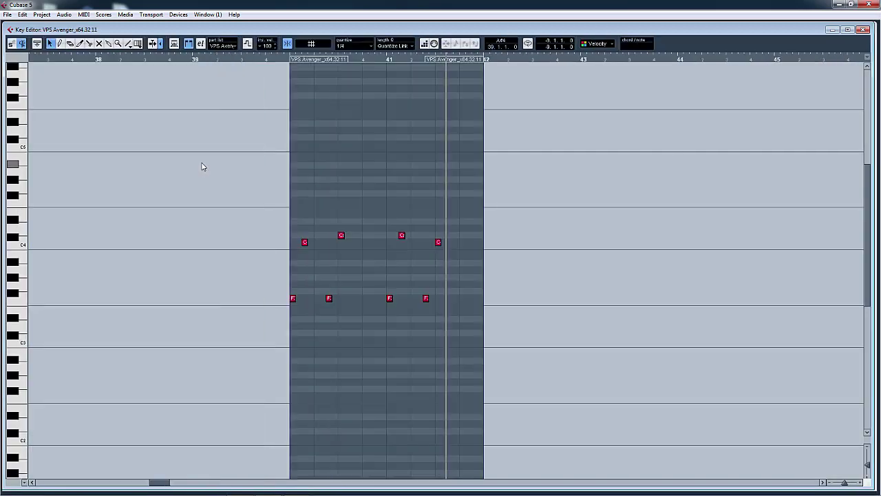
Step: Play and examine the Lead part's opening notes, return the playback position to bar 40 and close the Key Editor
left_click_drag(382, 59, 344, 91)
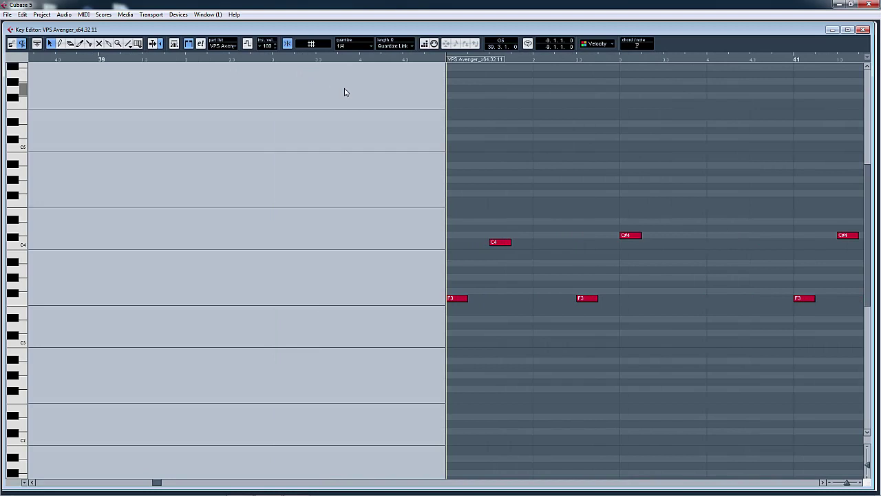
key("space")
key("space")
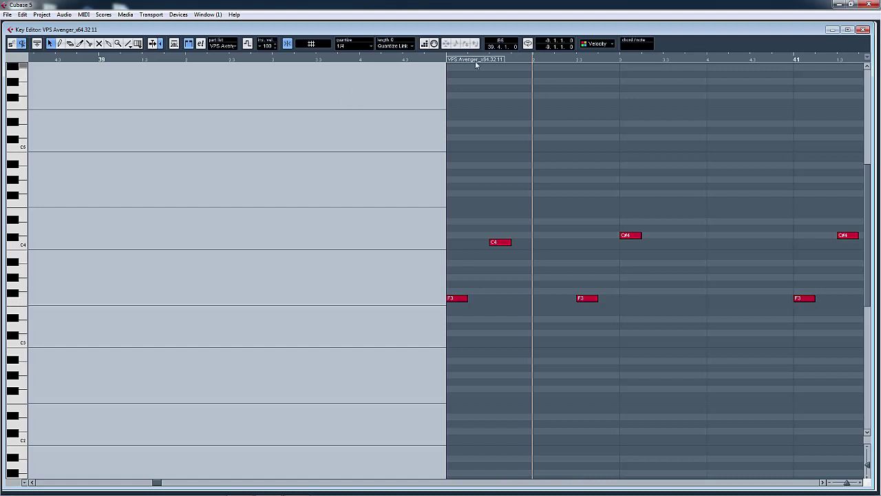
left_click(444, 61)
key("g")
key("g")
key("g")
key("g")
key("g")
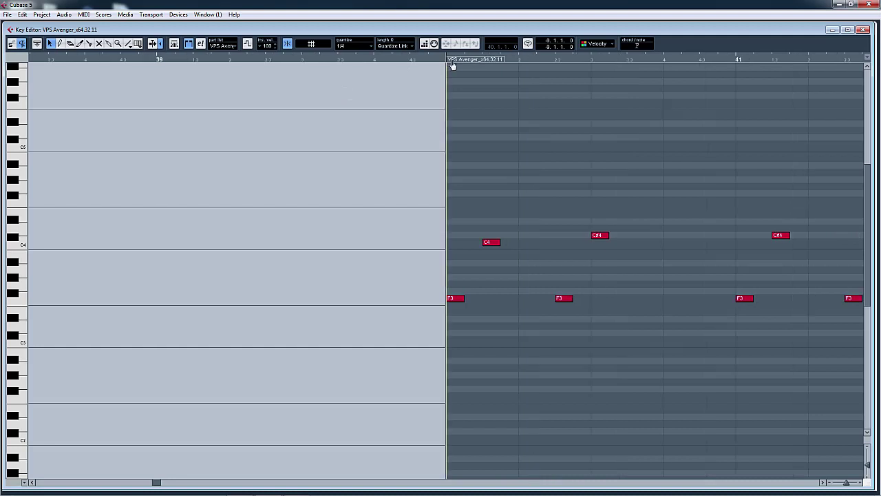
left_click(863, 29)
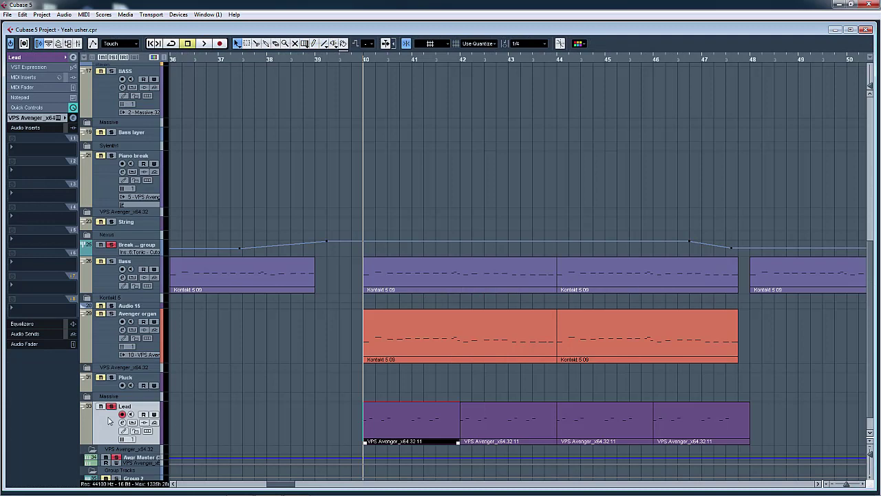
Step: Open the Lead track's VPS Avenger instrument, examine its LD Bigroom Chords 1 preset settings, and close it
left_click(58, 120)
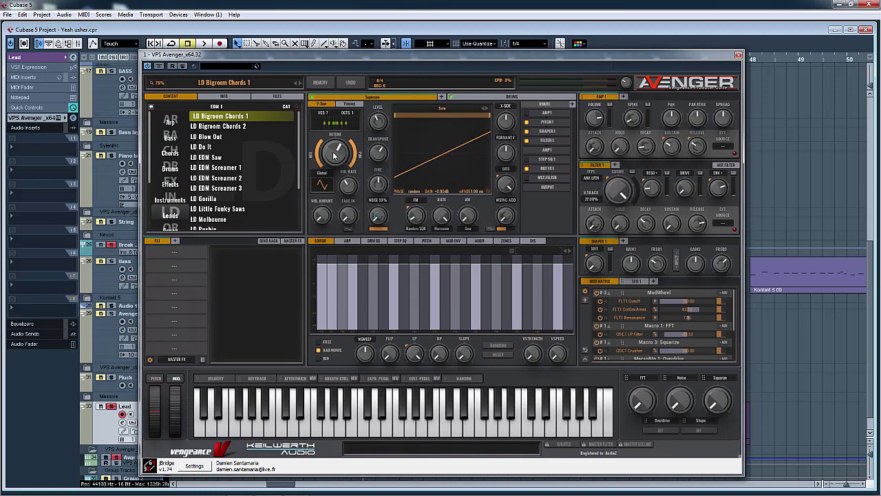
left_click(739, 55)
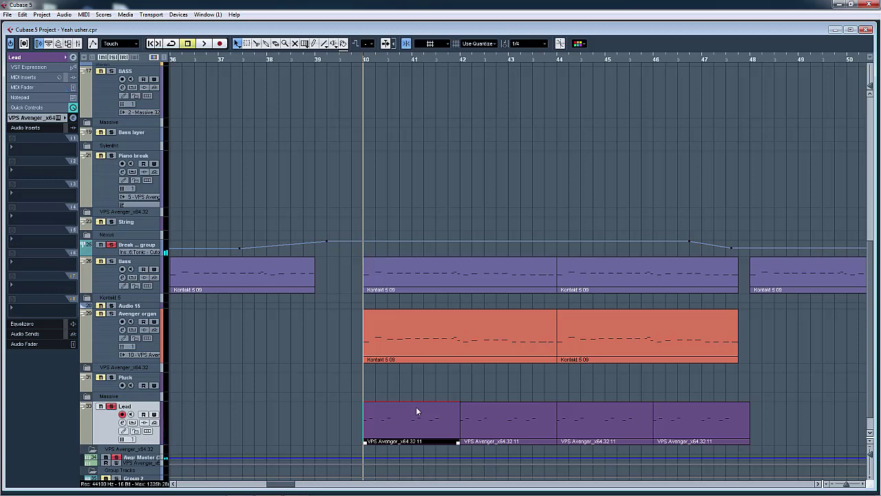
Step: Solo the Avenger organ track and play its part from bar 40 to about bar 41
key("h")
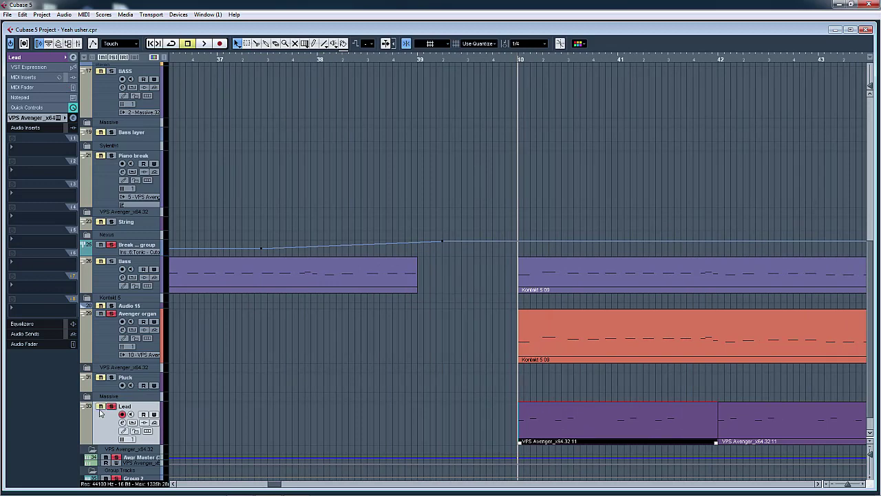
left_click(103, 347)
key("space")
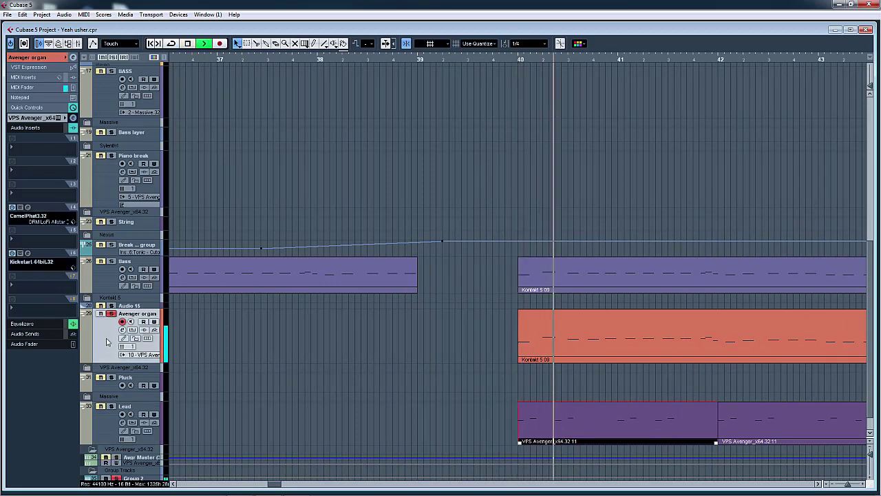
key("space")
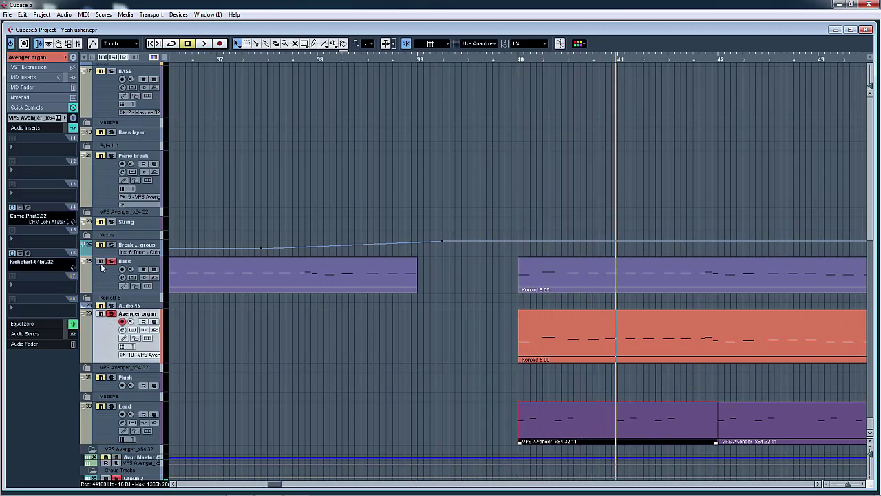
Step: Play the Bass, Avenger organ and Lead tracks soloed together from about bar 41 to past bar 43
key("space")
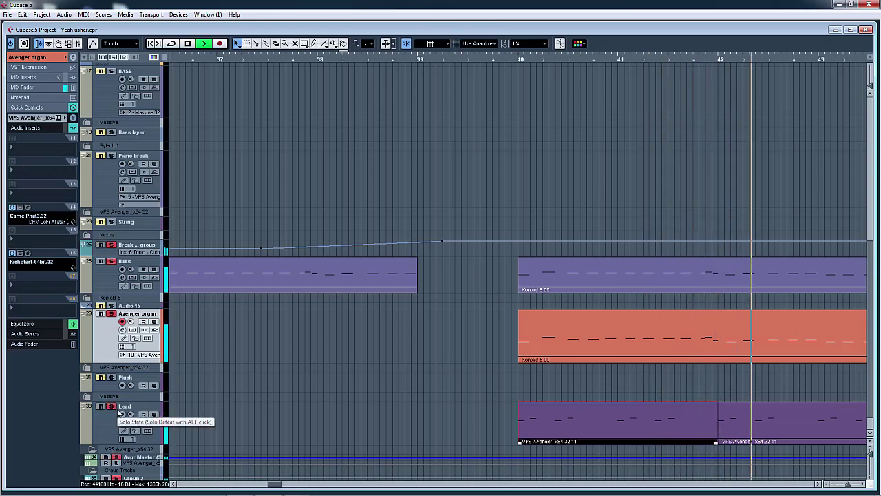
key("g")
key("g")
key("g")
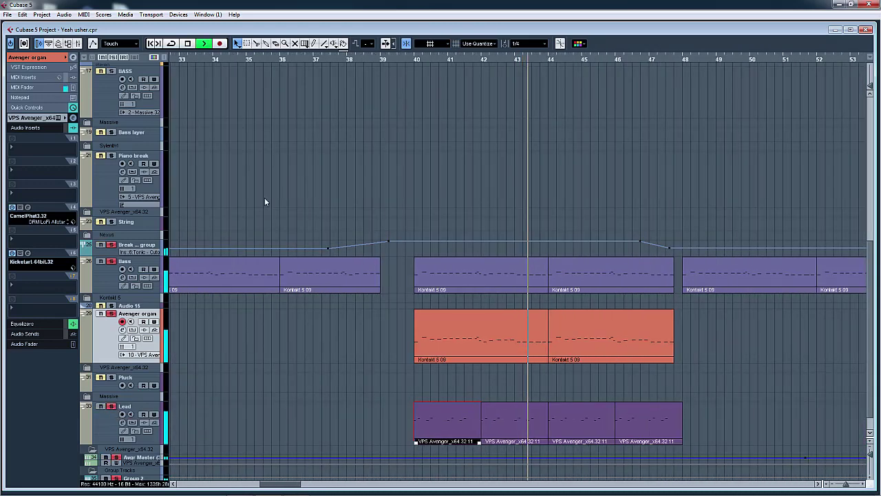
key("space")
Step: Solo and enlarge the Copy of Audio 04 track and play its vocal chops up to bar 45
scroll(351, 165, "up", 10)
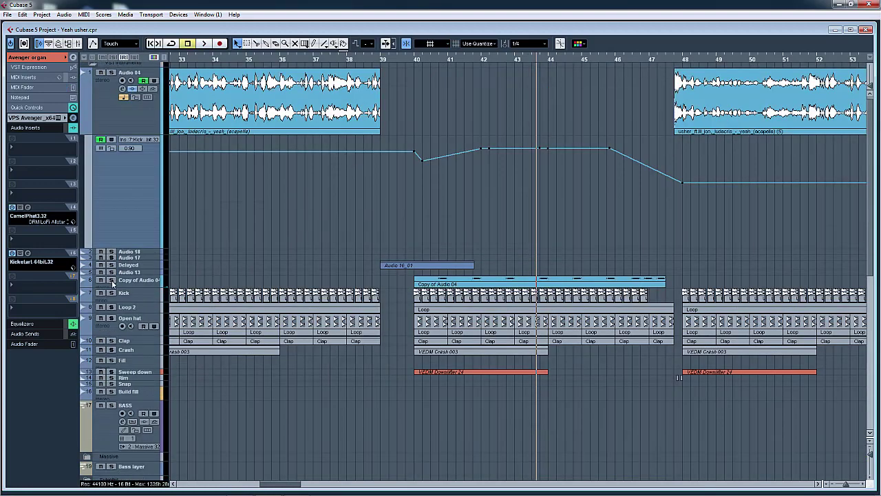
left_click(112, 280)
key("space")
left_click(138, 282)
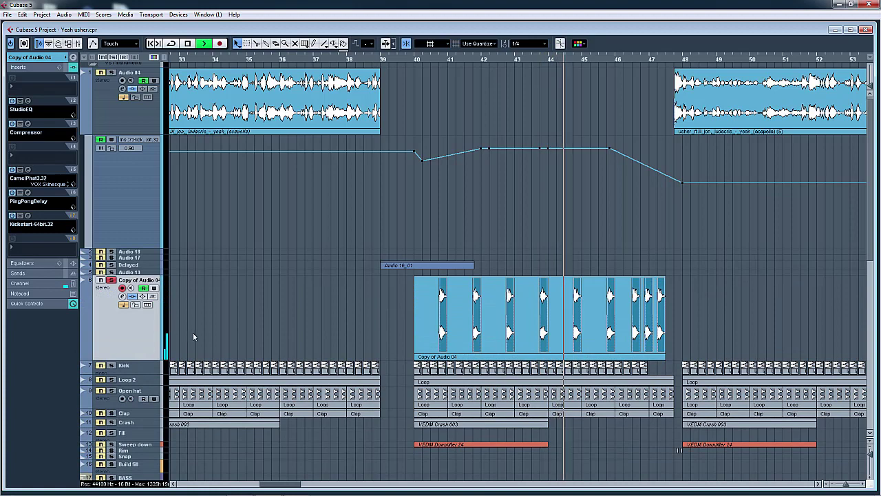
key("space")
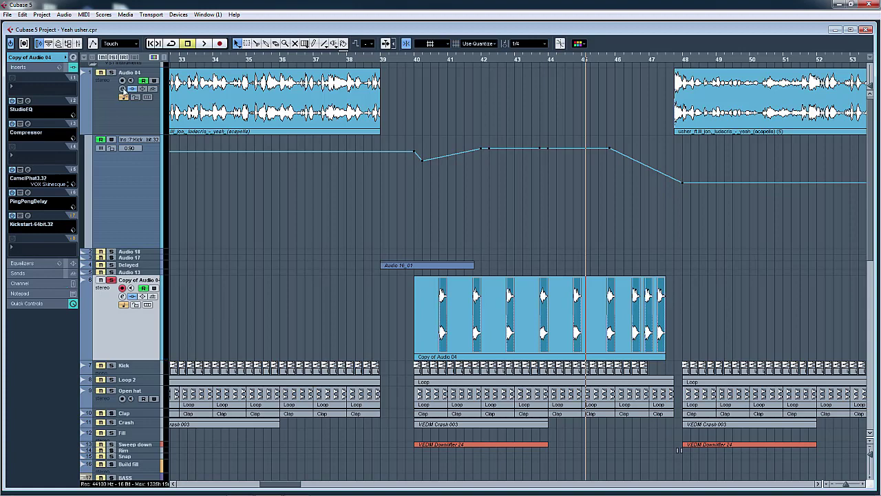
Step: Turn the solo off and play the full mix from bar 38 to just before bar 48
left_click(115, 59)
left_click(350, 61)
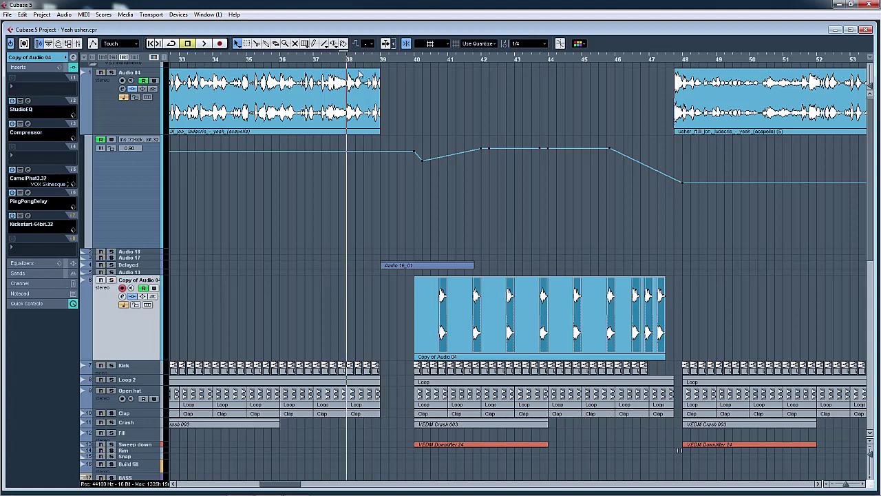
key("space")
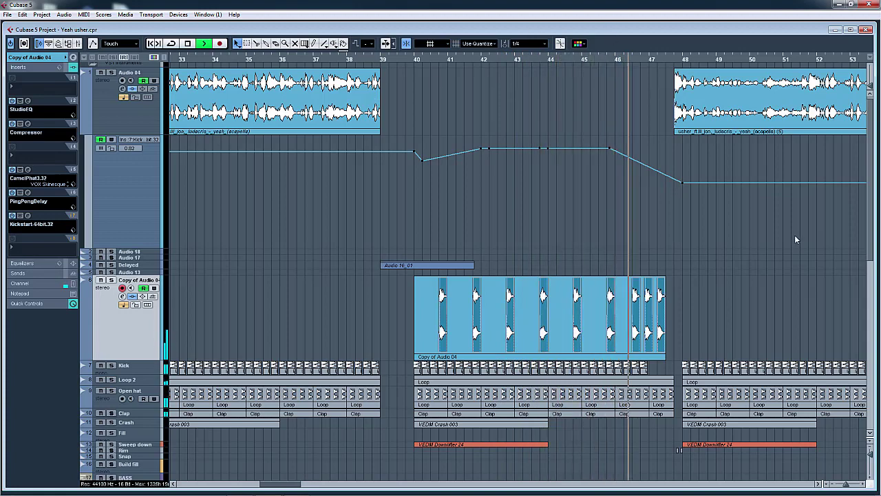
scroll(794, 235, "right", 5)
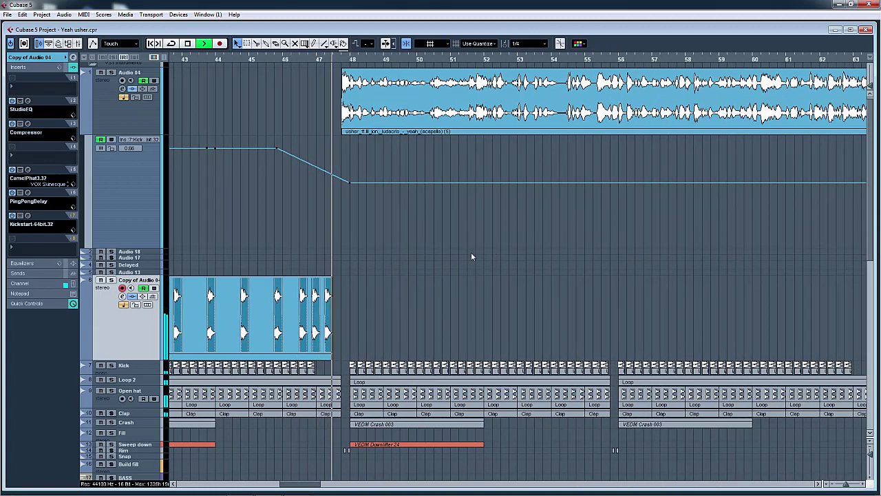
key("space")
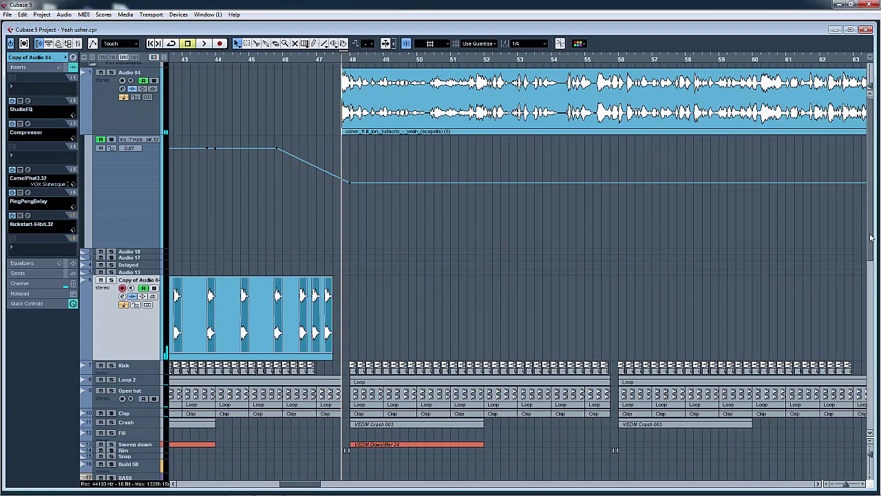
scroll(870, 238, "down", 10)
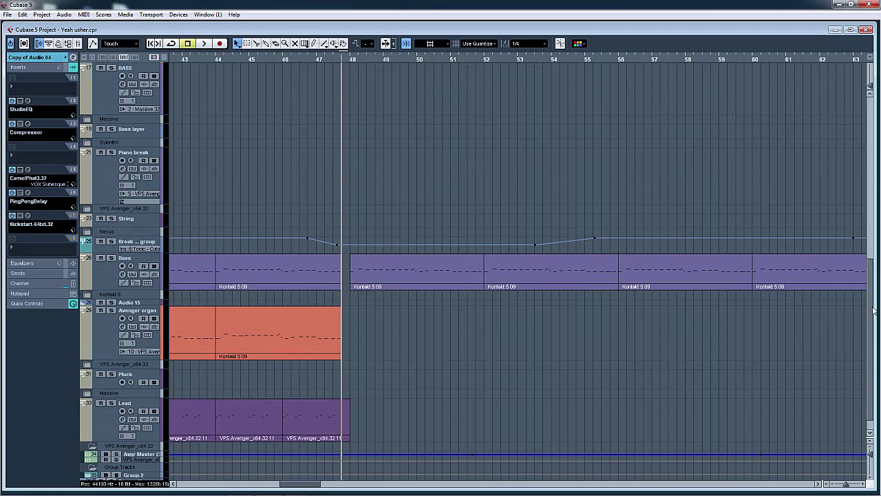
Step: Select the Break down group track, solo the Lead track and play it from about bar 46 to bar 48
scroll(873, 310, "down", 1)
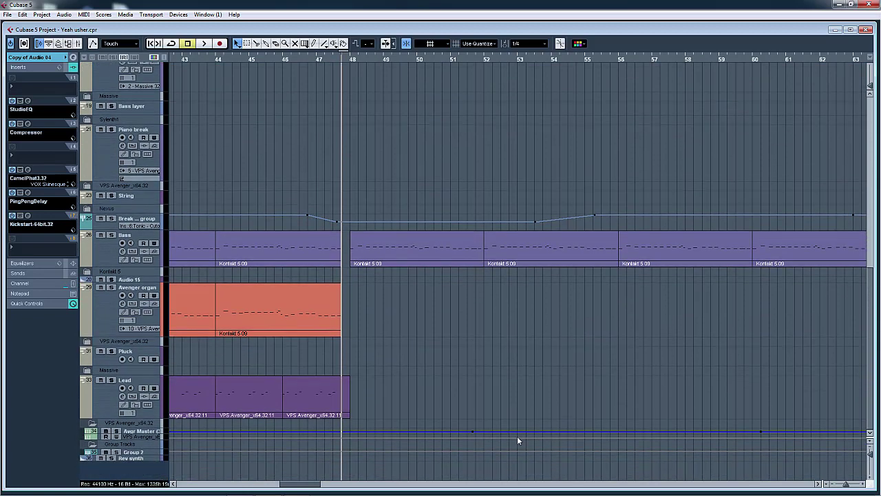
left_click(149, 227)
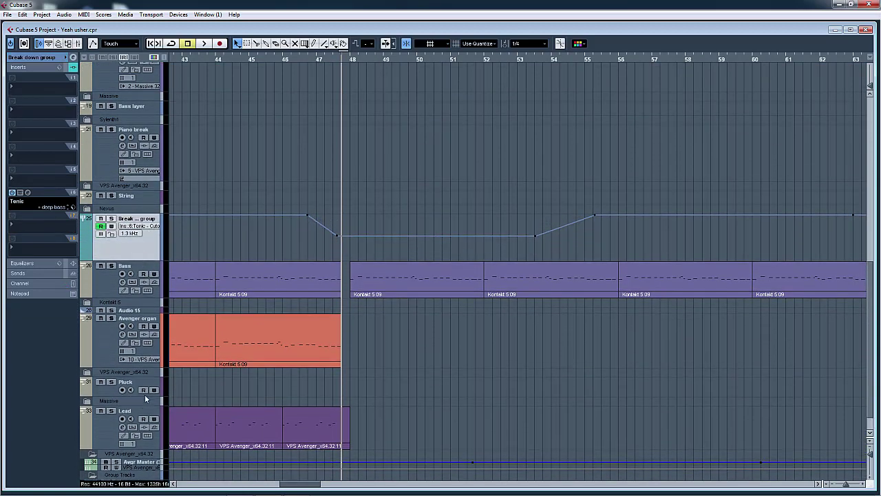
left_click(296, 60)
left_click(111, 411)
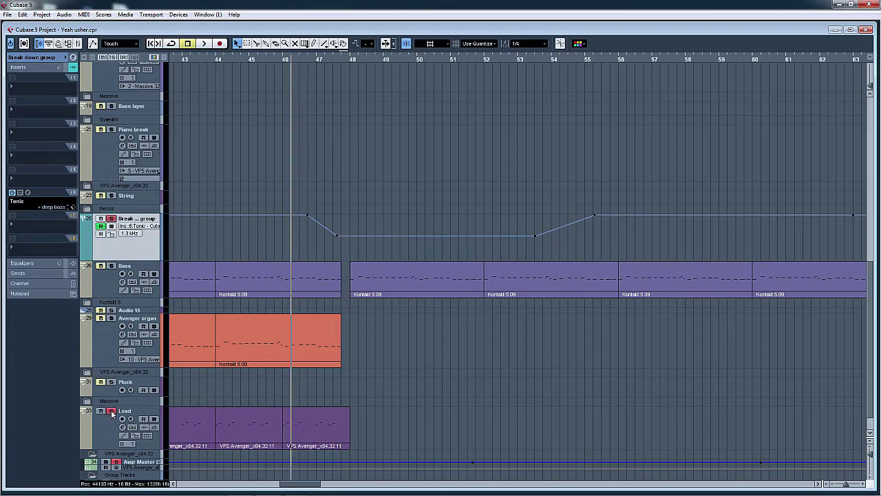
key("space")
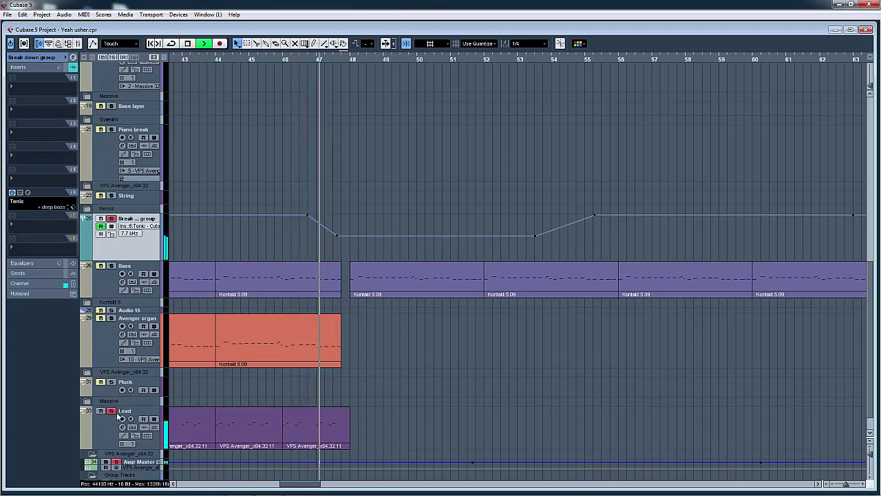
key("space")
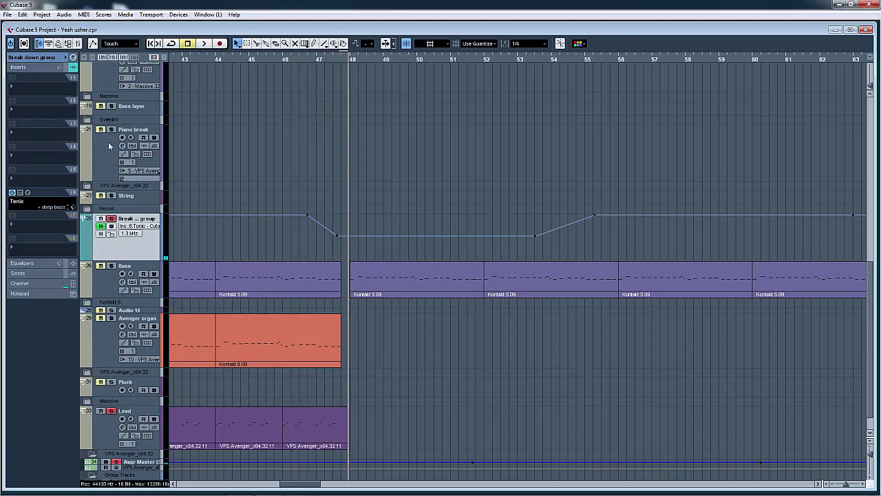
Step: Turn the solo off and play the full mix from just before bar 47 to bar 50
left_click(314, 63)
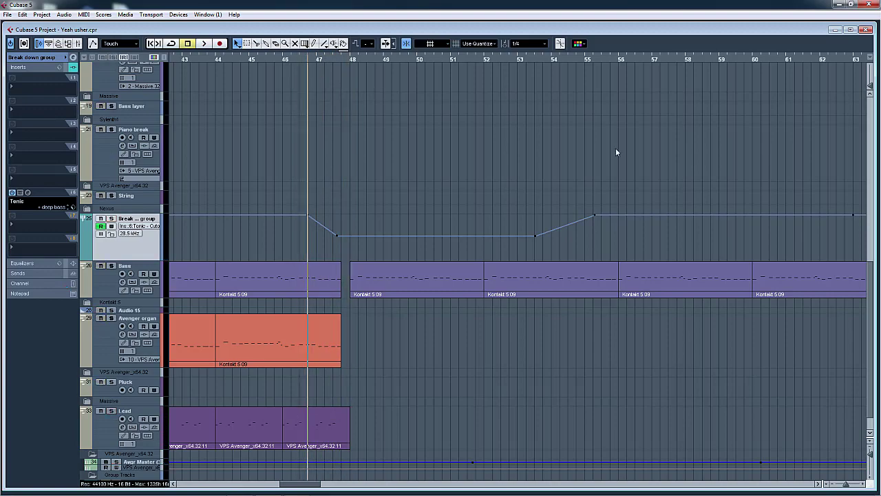
scroll(874, 297, "up", 10)
key("space")
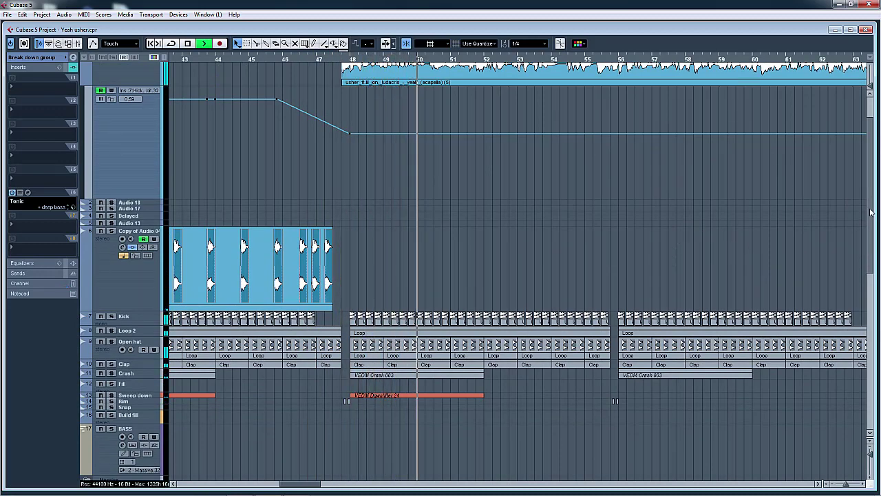
key("space")
Step: Look over the Break down group's filter automation and continue playing the vocal section from bar 50 to past bar 54
scroll(872, 256, "down", 2)
scroll(871, 256, "down", 10)
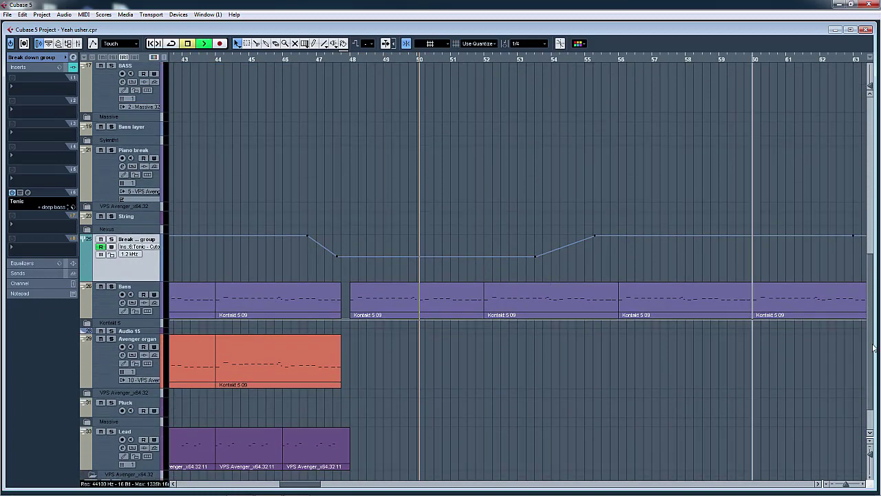
key("space")
scroll(872, 329, "up", 1)
scroll(872, 329, "up", 12)
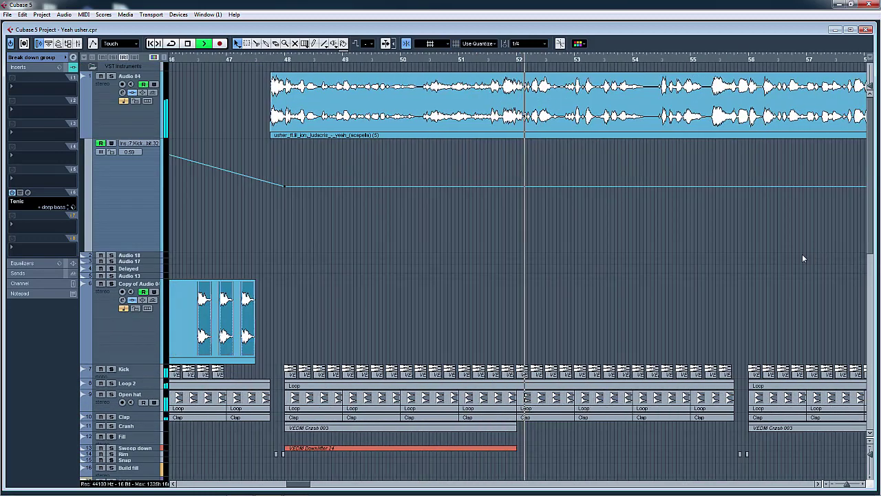
mouse_move(754, 264)
left_mouse_down()
mouse_move(753, 277)
mouse_move(769, 268)
left_mouse_up()
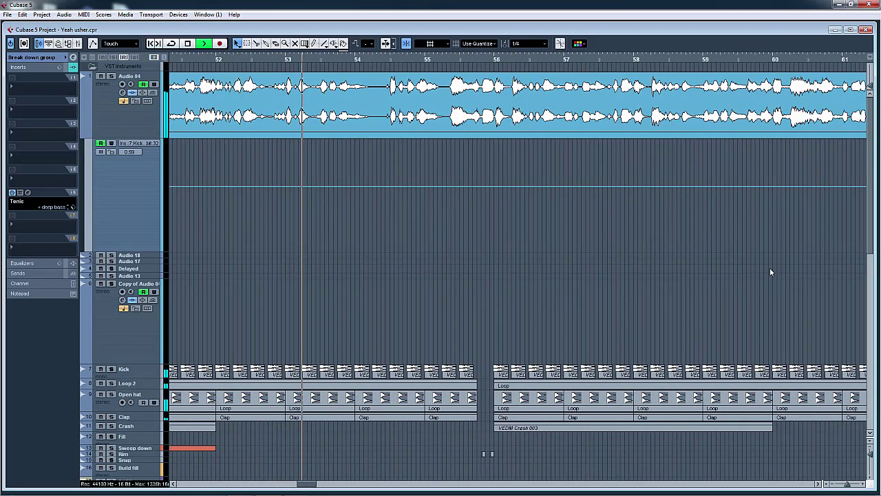
key("h")
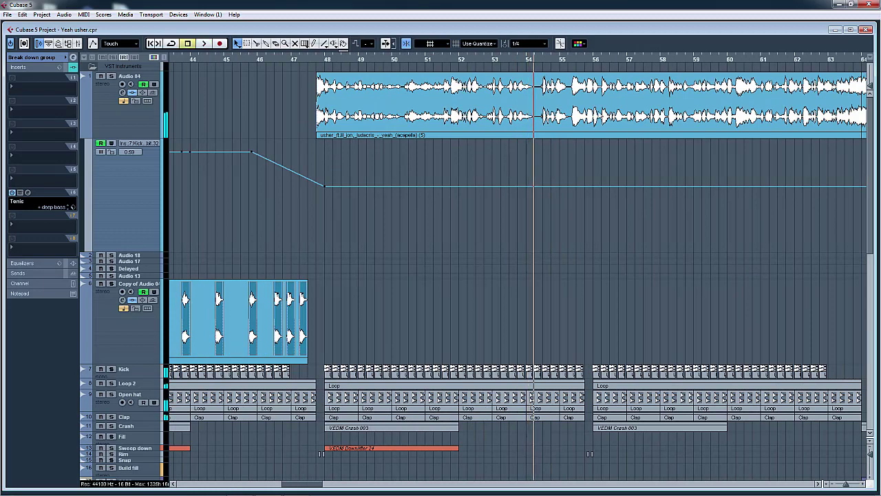
Step: Open the acapella clip on Audio 04 in the Sample Editor and play its VariAudio pitch segments around bars 52 to 55
double_click(551, 103)
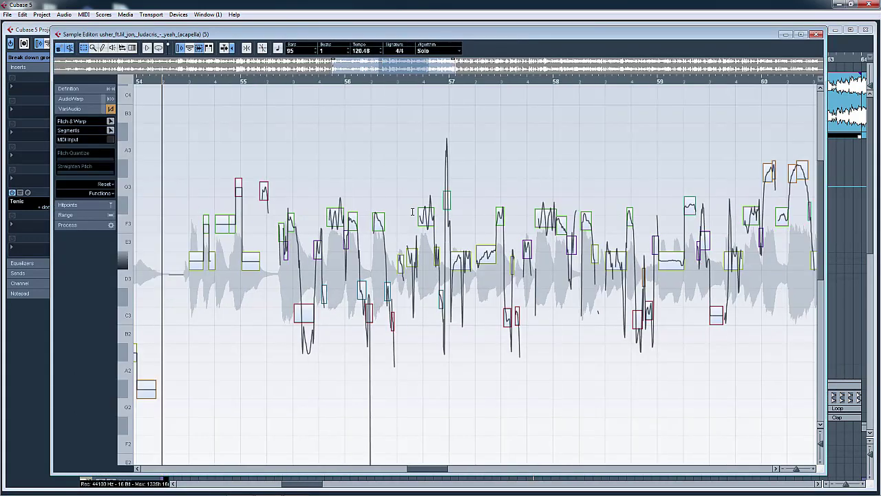
left_click_drag(396, 84, 293, 111)
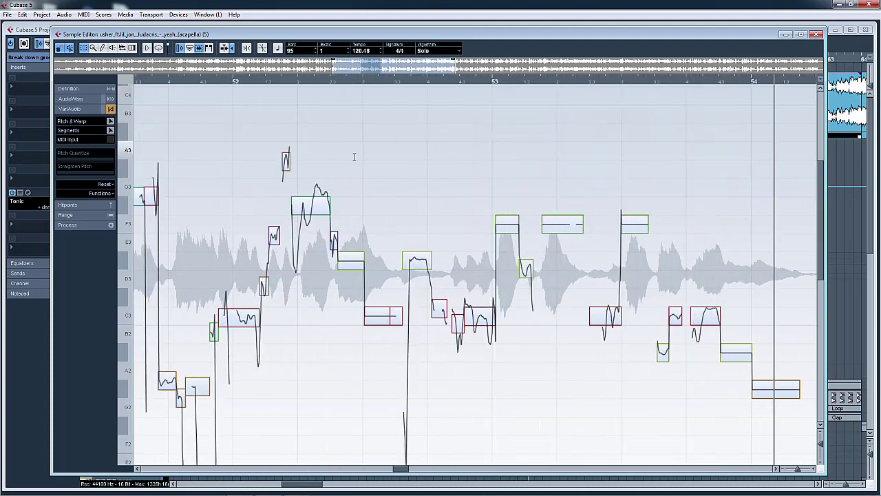
key("g")
left_click(314, 84)
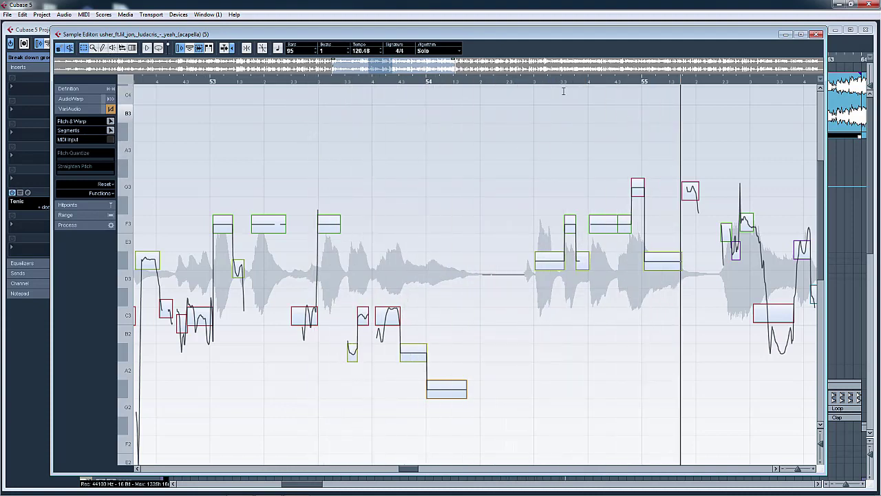
Step: Replay the pitch-edited vocal phrase from between bars 54 and 55, examine the surrounding segments and close the Sample Editor
left_click(515, 83)
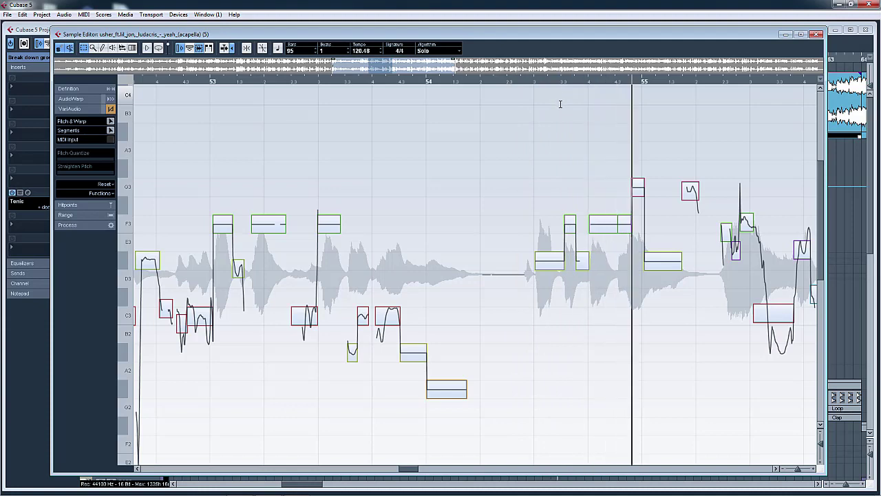
key("g")
key("g")
key("g")
key("g")
key("g")
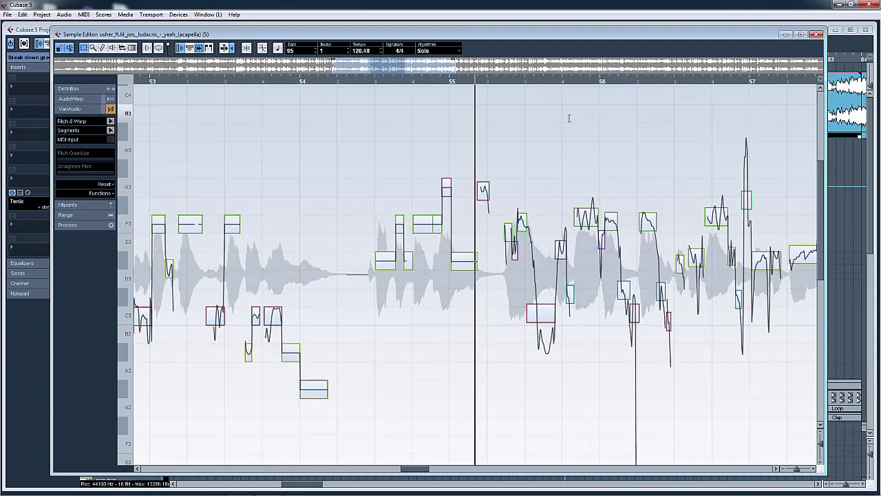
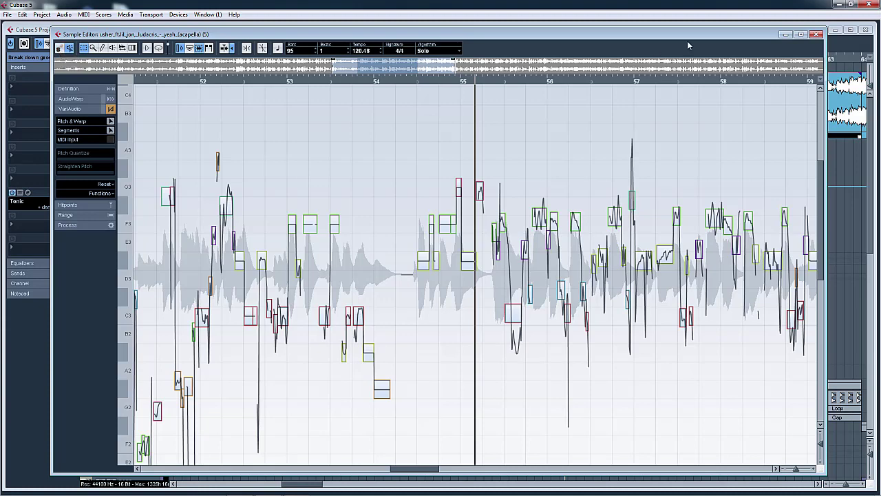
left_click(817, 33)
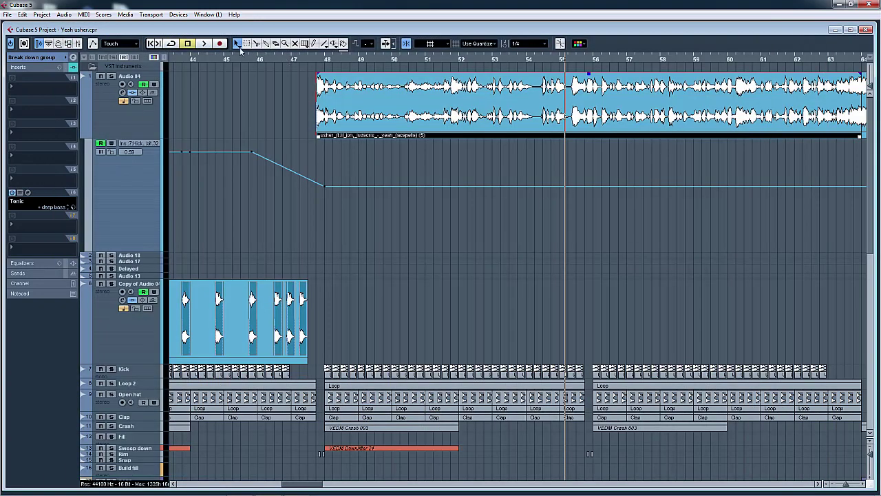
Step: Play the full mix from just after bar 55 through the transition into the break, stopping at about bar 65
left_click(256, 60)
scroll(578, 75, "right", 3)
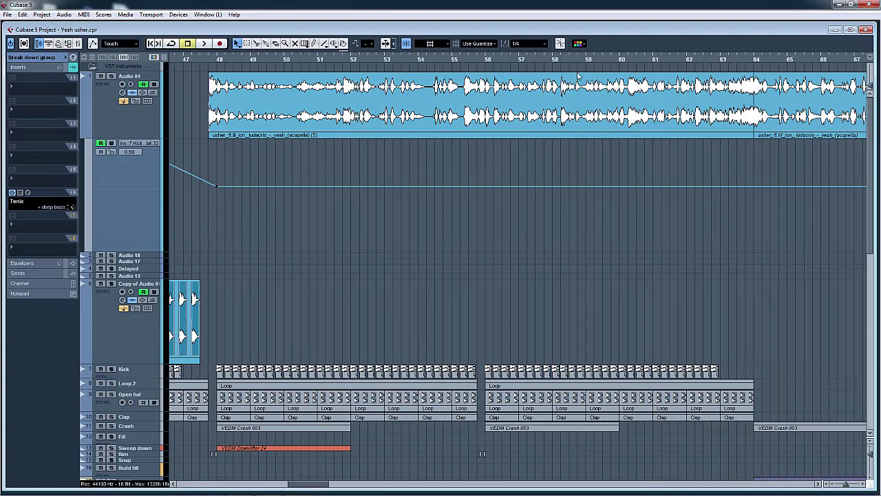
left_click(536, 61)
left_click_drag(867, 241, 869, 348)
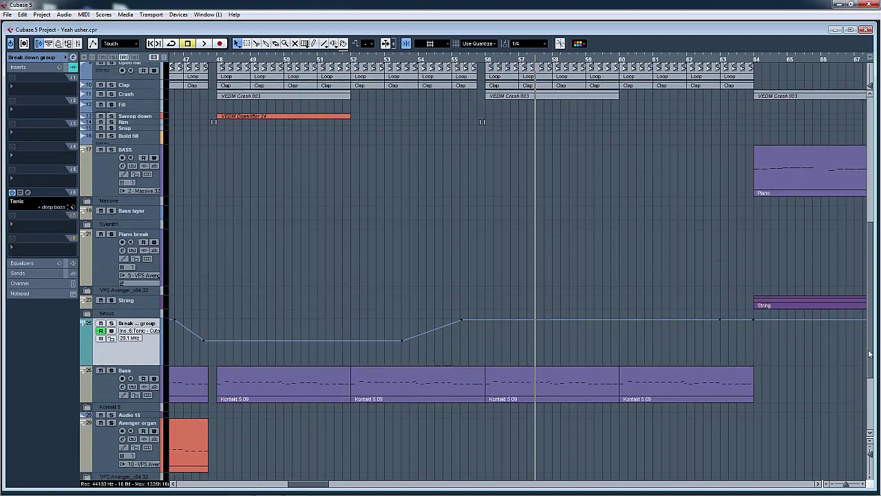
left_click(467, 60)
key("space")
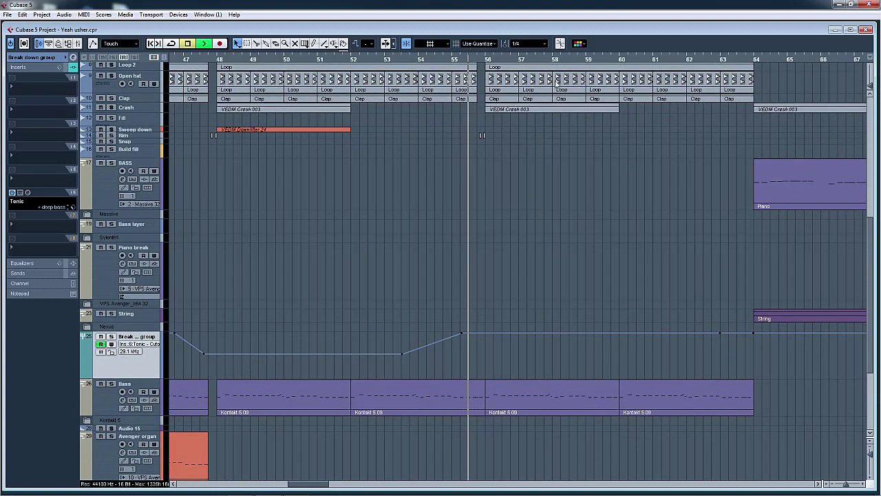
scroll(834, 145, "right", 5)
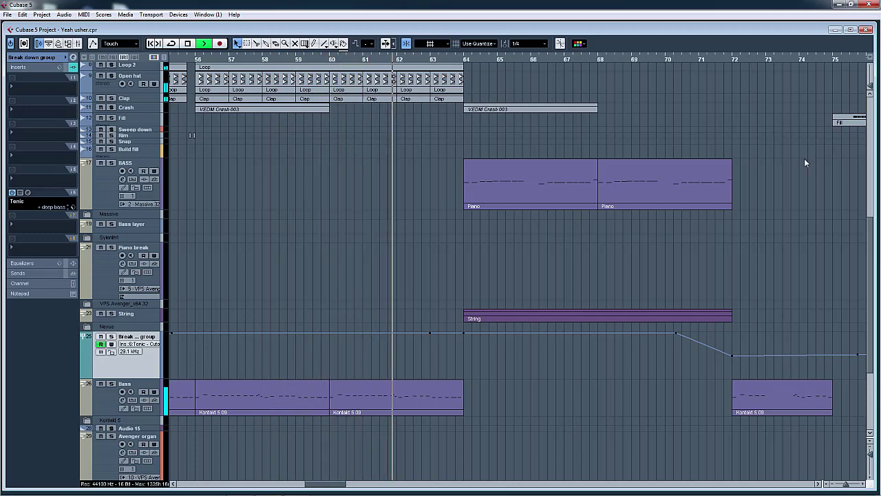
scroll(620, 154, "right", 3)
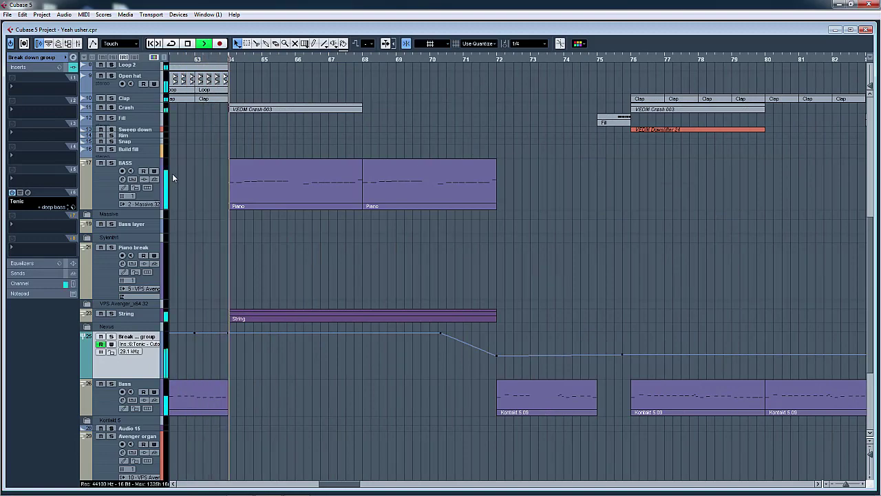
key("space")
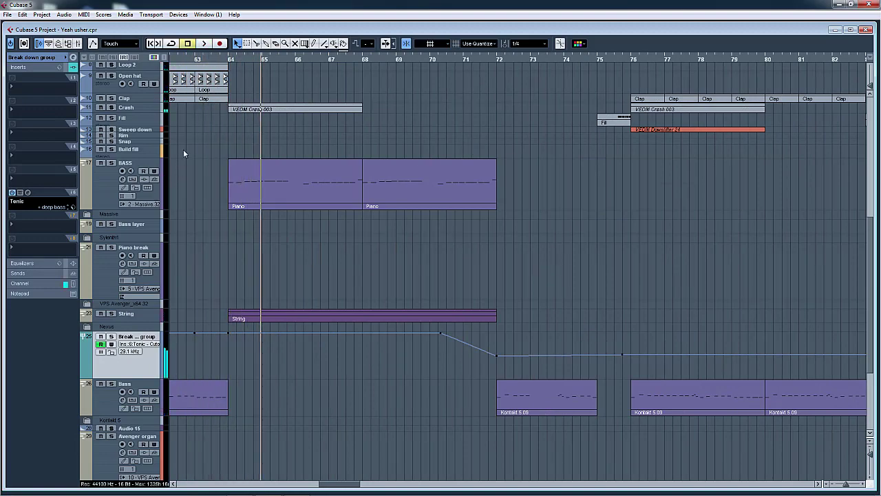
Step: Solo the BASS track, play the break from bar 64 and add the String track to the solo
scroll(183, 149, "left", 5)
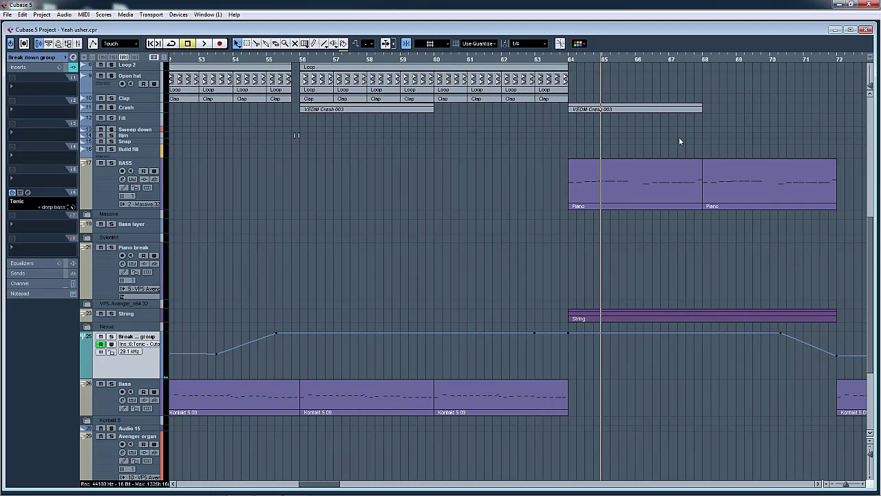
key("g")
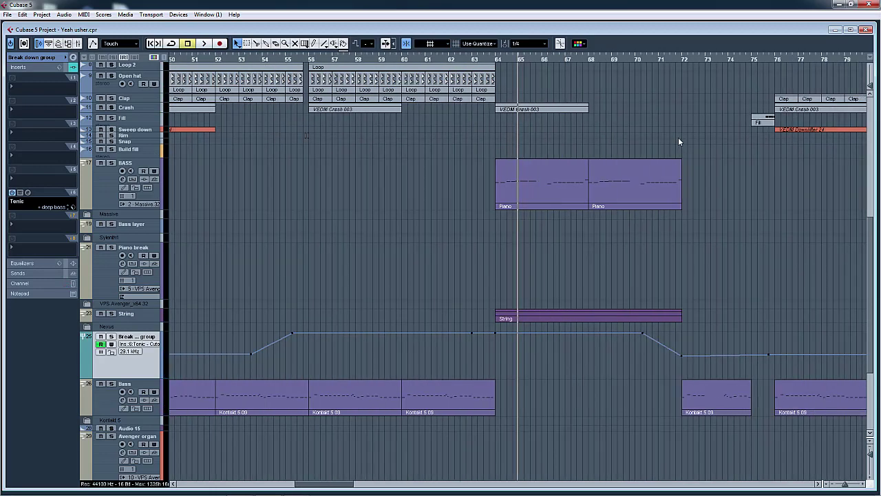
left_click(112, 163)
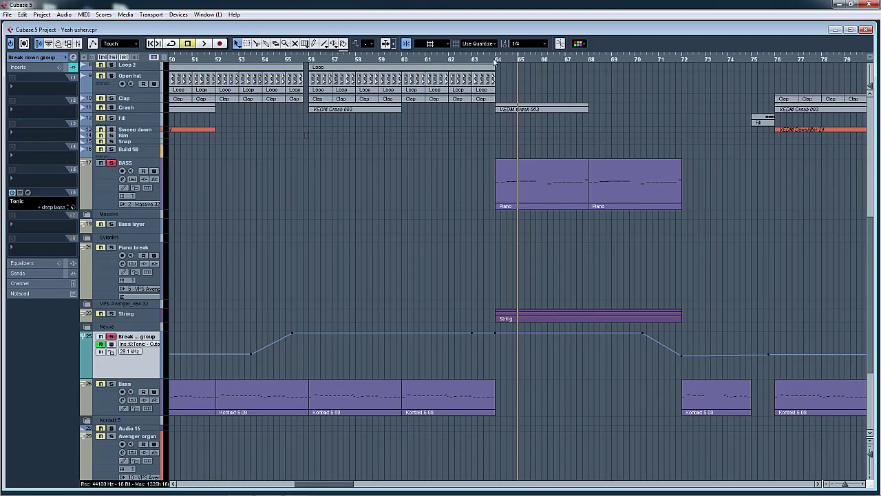
left_click(494, 60)
key("space")
scroll(864, 307, "down", 5)
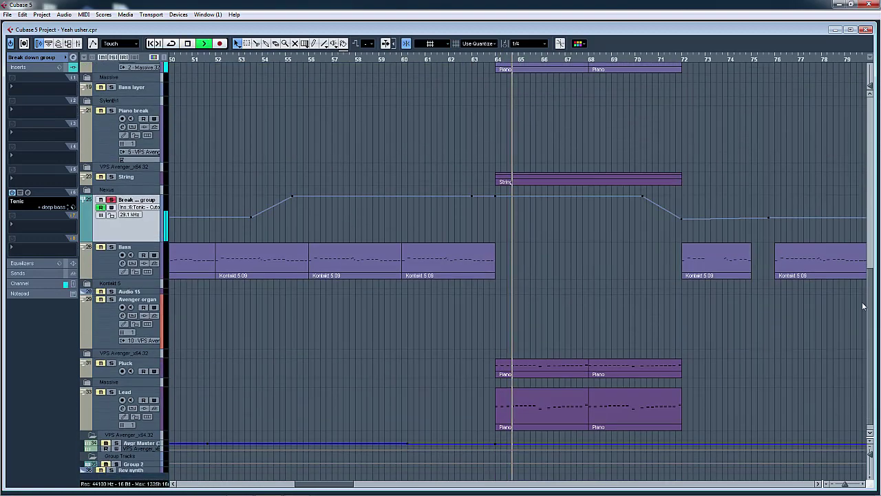
left_click(112, 176)
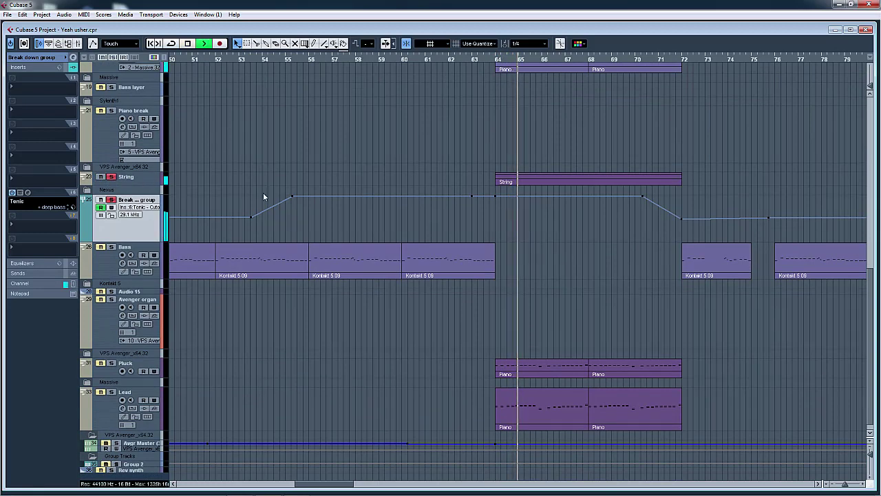
key("space")
Step: Add the Pluck track to the solo, play up to about bar 68 and briefly open its first Piano clip in the Key Editor
left_click(110, 363)
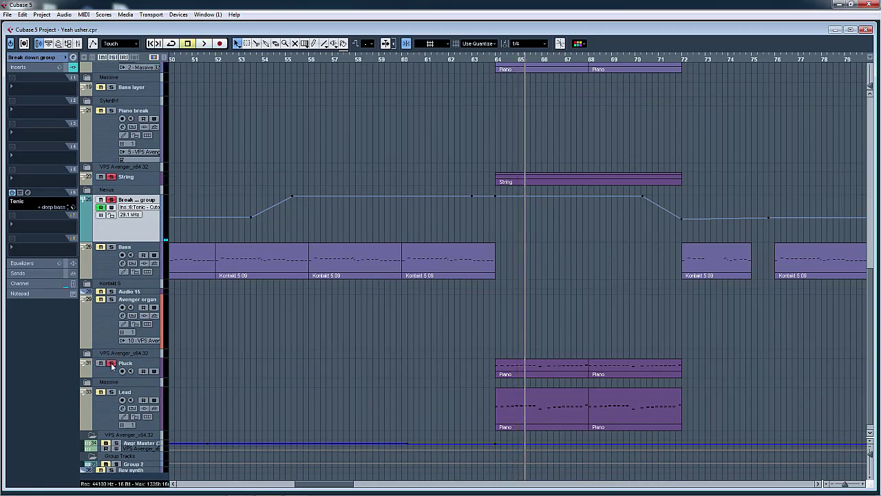
key("space")
left_click(141, 368)
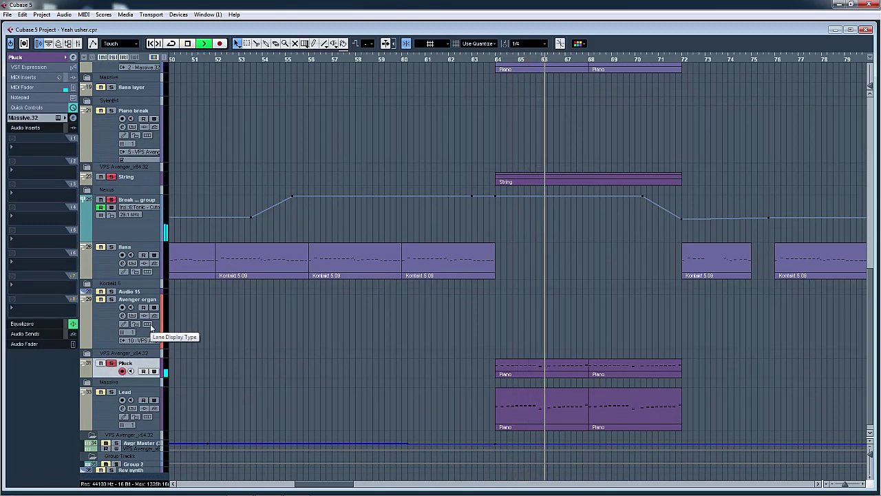
double_click(521, 378)
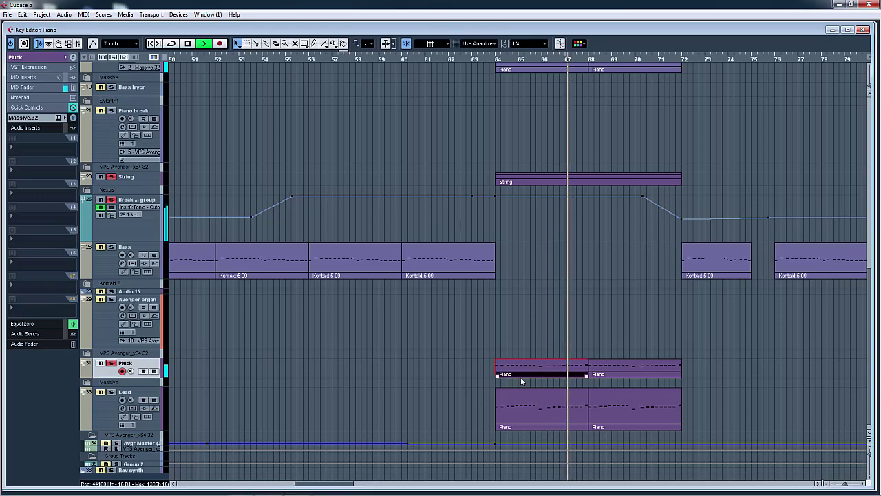
left_click(862, 31)
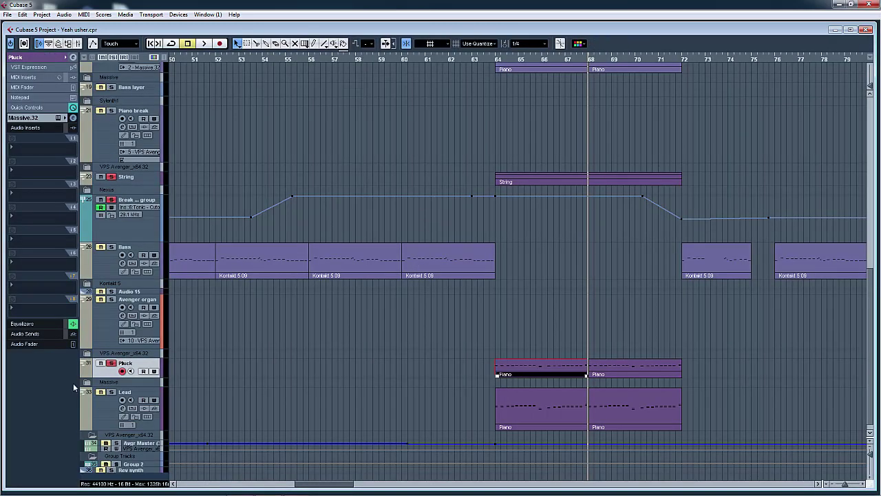
Step: Play the soloed tracks in the drop from about bar 45 and stop playback
key("g")
key("g")
key("g")
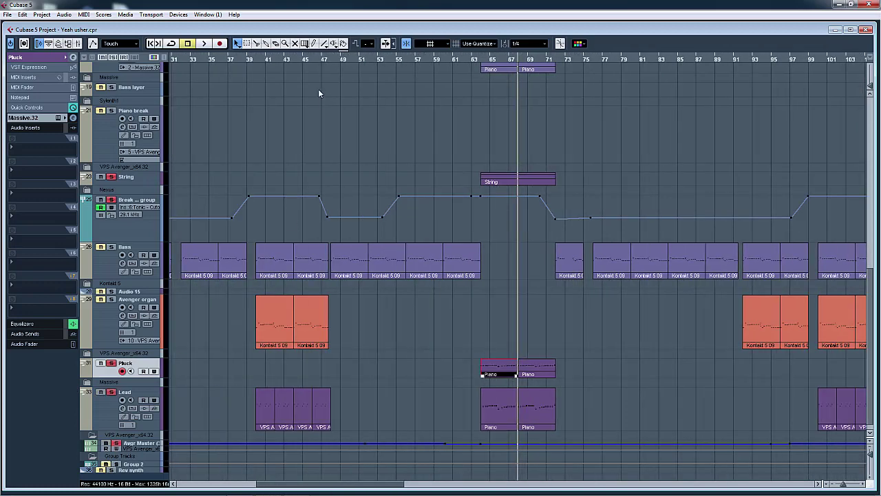
left_click(301, 62)
key("space")
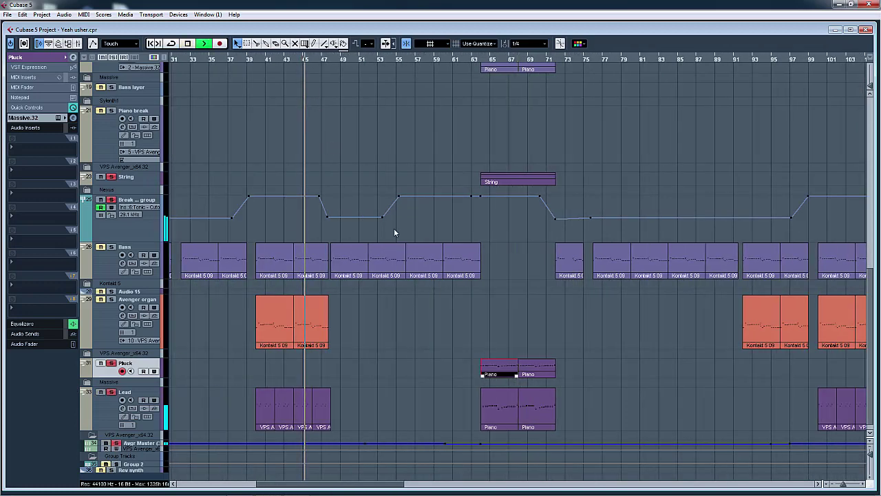
key("space")
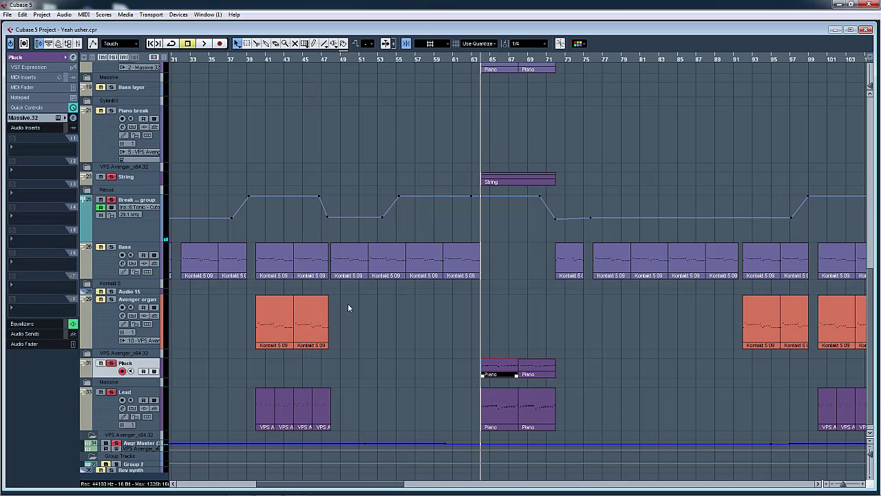
Step: Examine the notes of the Lead track's Piano clip at bar 64 in the Key Editor during playback, and close the editor
double_click(491, 413)
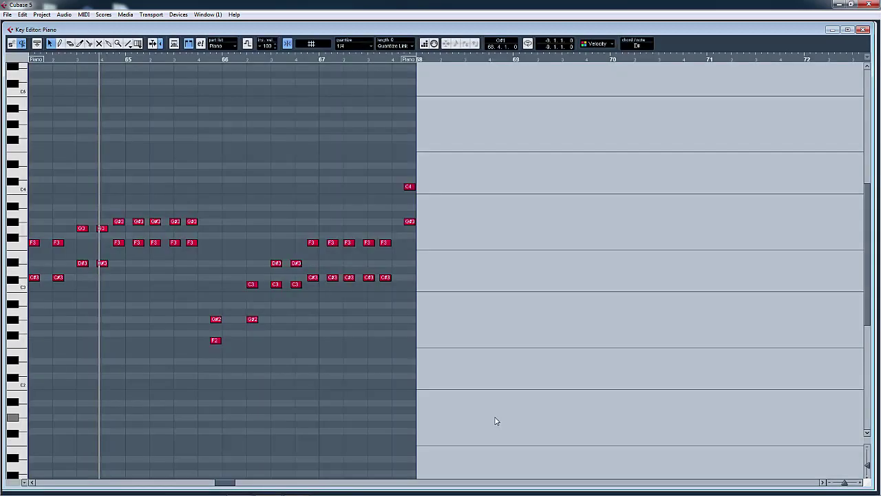
key("h")
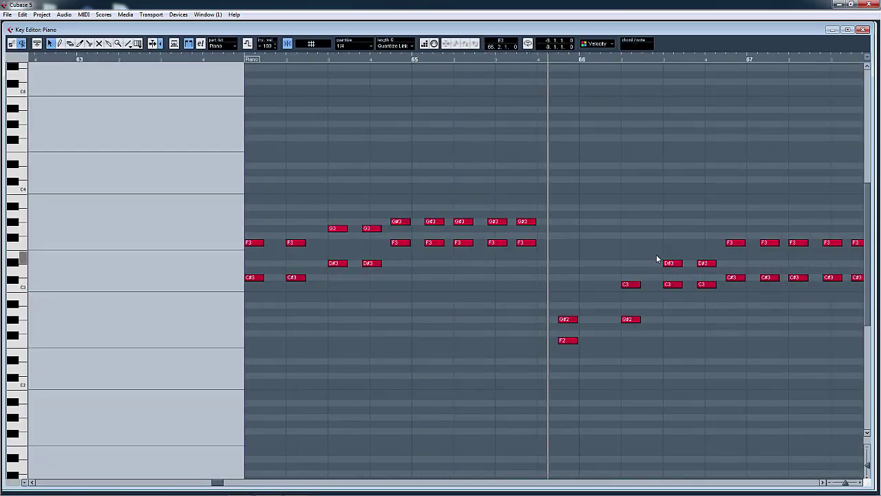
key("g")
key("g")
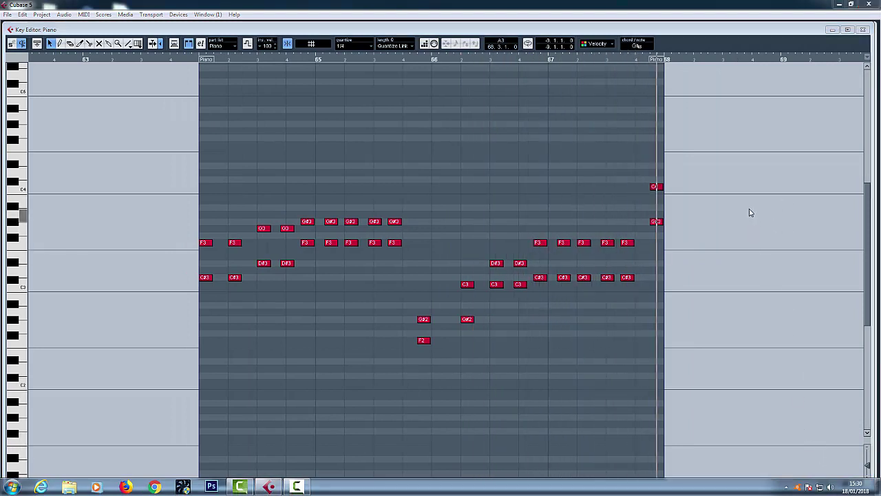
left_click(868, 29)
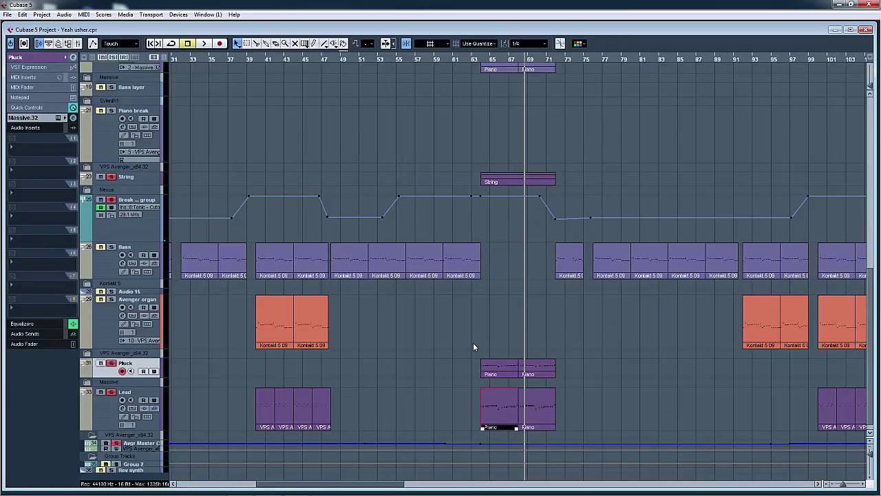
Step: Play from about bar 62 into the break with the solos cleared, and stop playback
left_click(464, 58)
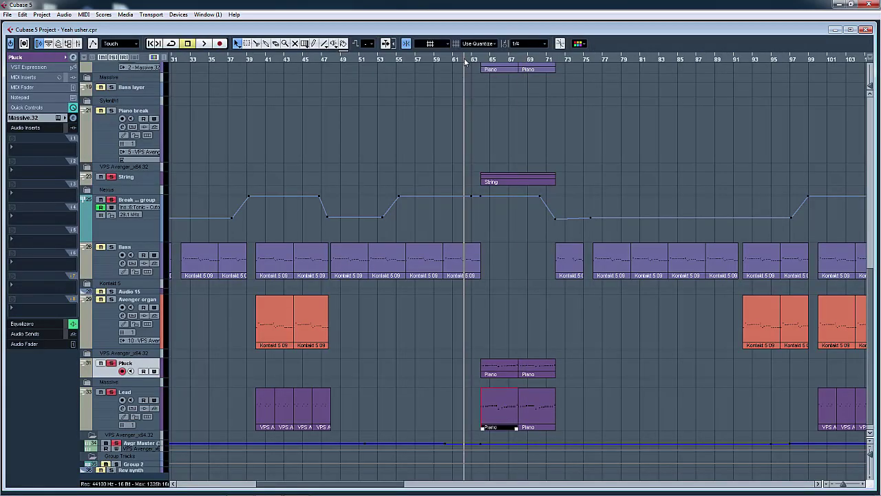
key("space")
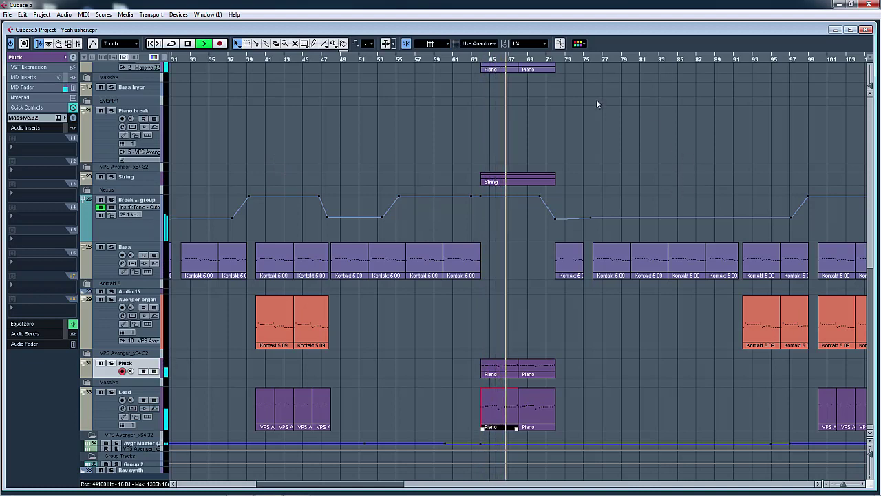
key("space")
Step: Play the full mix from just before bar 71 through the filtered end of the break, stopping at about bar 77
left_click(546, 62)
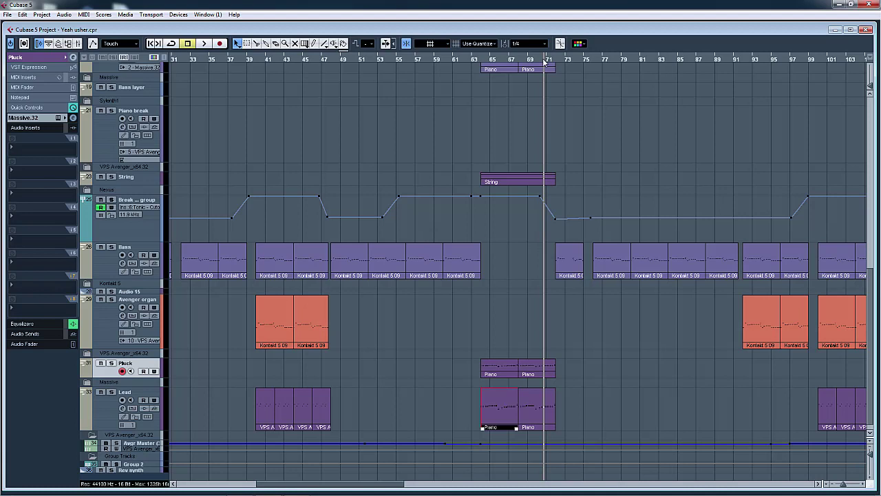
key("space")
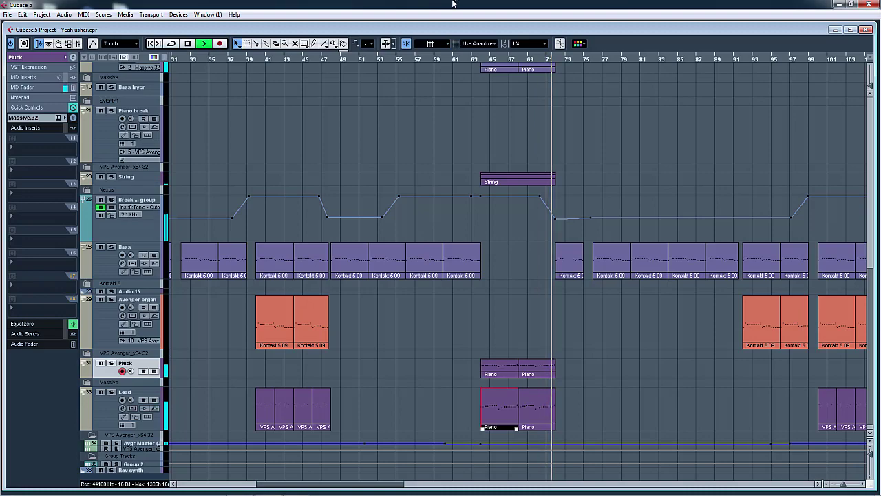
scroll(802, 161, "right", 10)
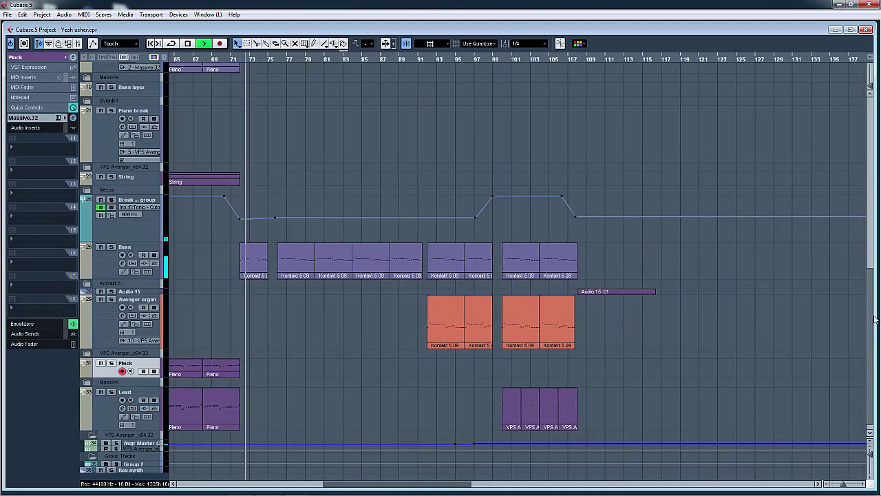
scroll(875, 319, "up", 10)
scroll(544, 204, "left", 6)
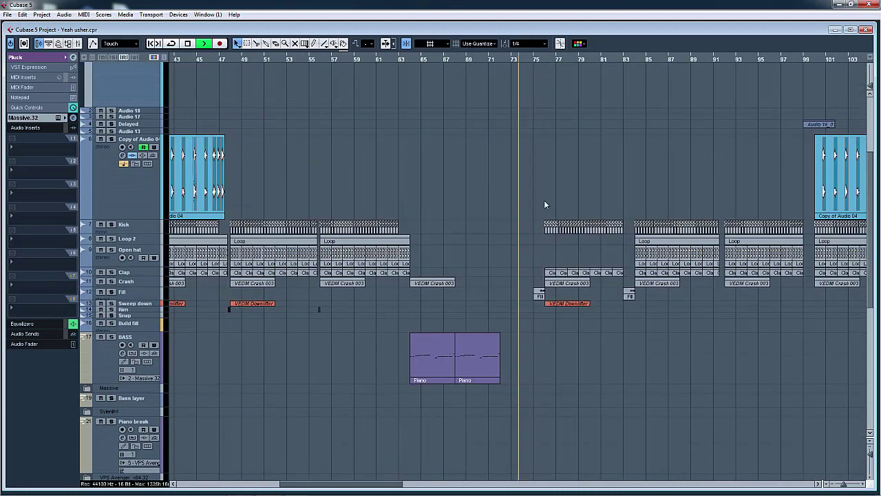
key("h")
key("h")
key("h")
key("h")
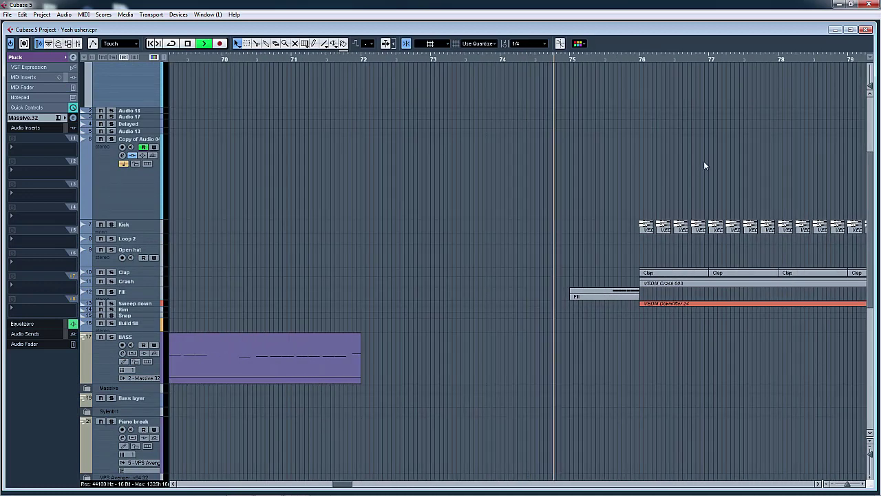
key("g")
key("g")
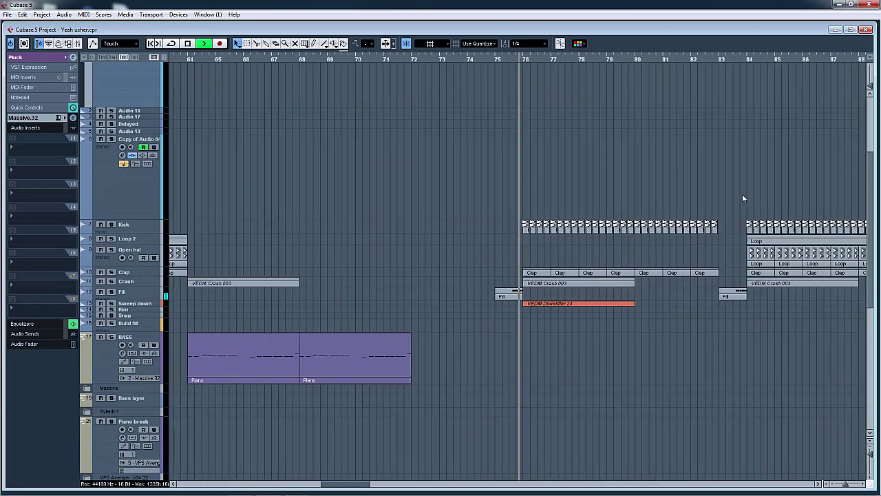
key("space")
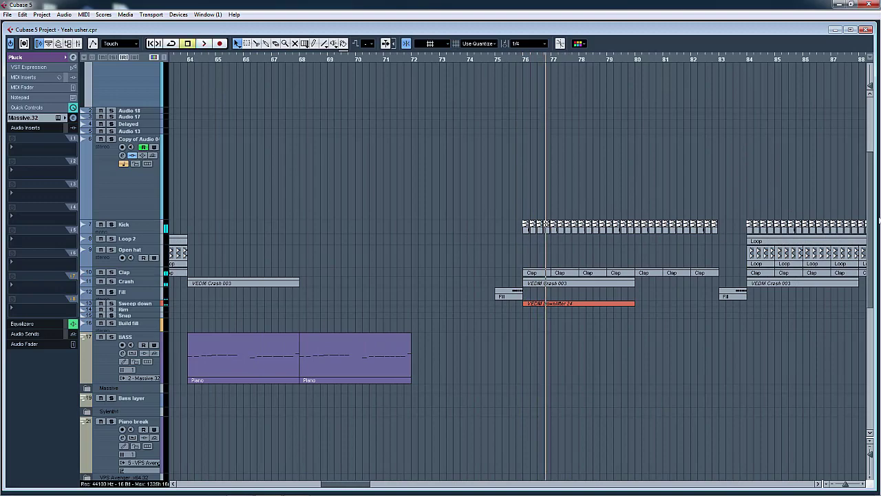
Step: Reduce the heights of the Copy of Audio 04, Audio 04 and Piano break tracks
left_click_drag(871, 244, 867, 212)
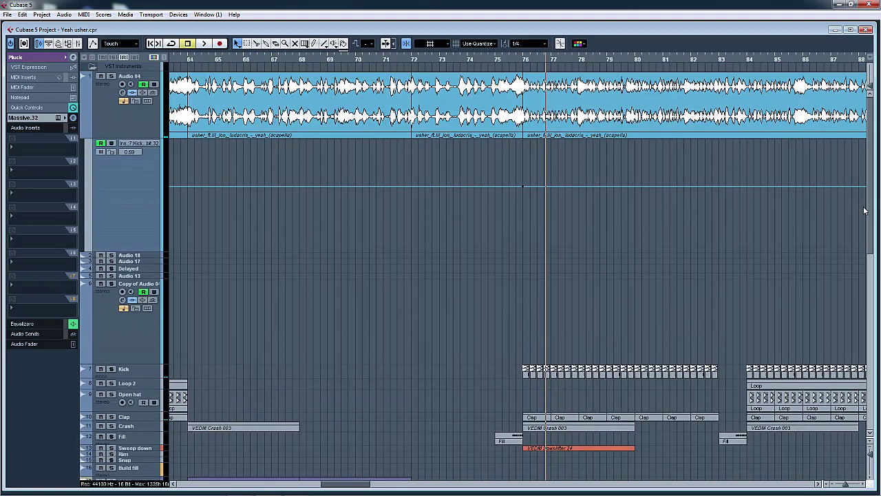
left_click_drag(151, 364, 157, 86)
left_click(156, 130)
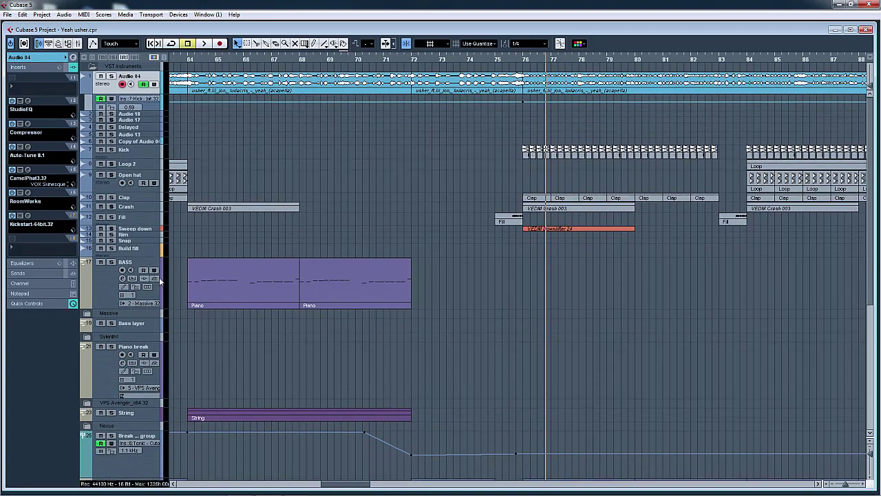
left_click_drag(149, 398, 149, 360)
Step: Start playback at about bar 75 and reduce the heights of the Bass, Avenger organ, Pluck, Break down group and BASS tracks
left_click(494, 61)
key("space")
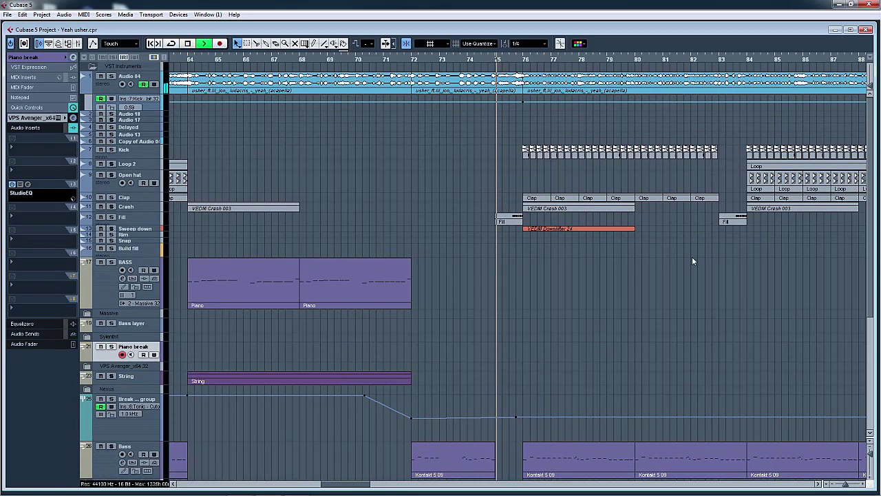
scroll(871, 324, "down", 2)
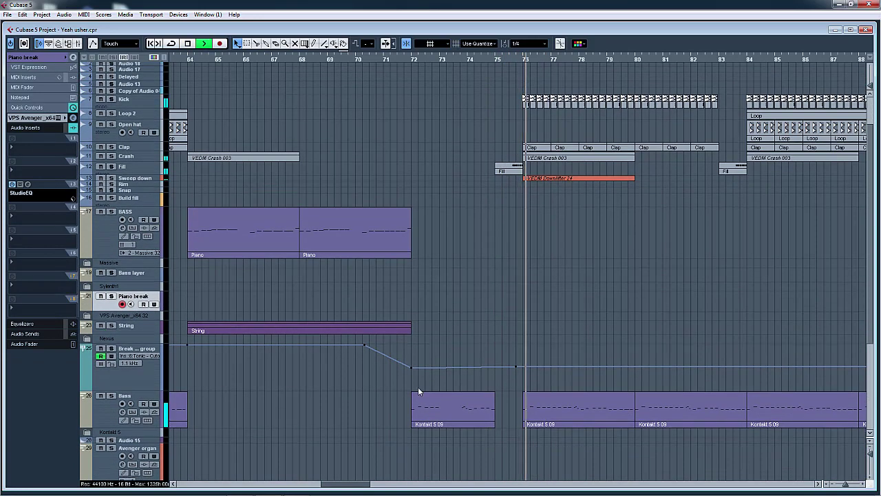
left_click_drag(153, 430, 153, 398)
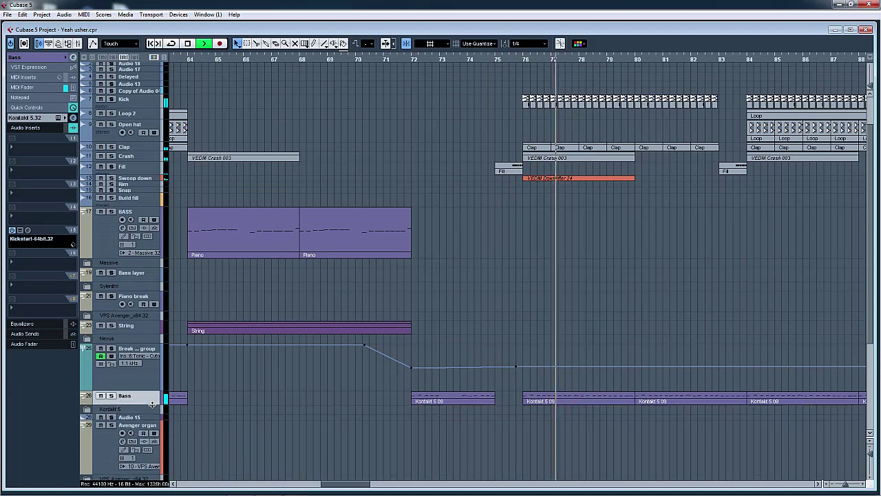
left_click(150, 463)
left_click_drag(152, 464, 151, 421)
left_click(152, 453)
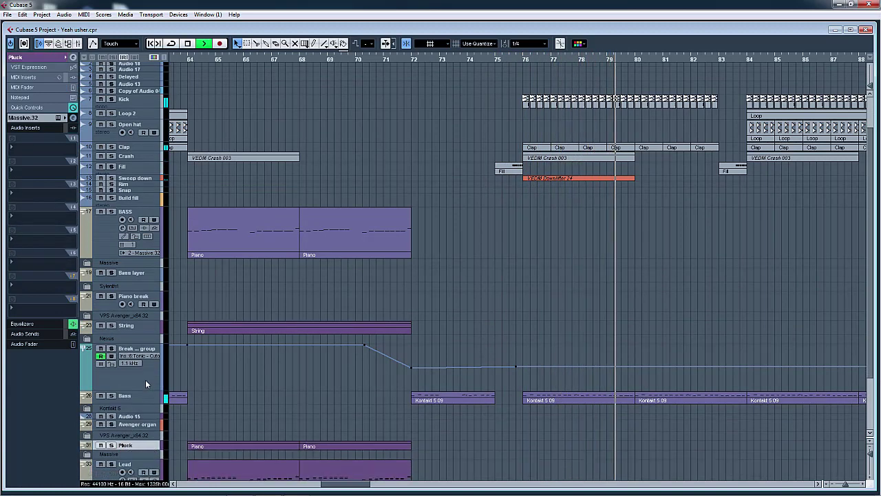
left_click_drag(147, 390, 150, 350)
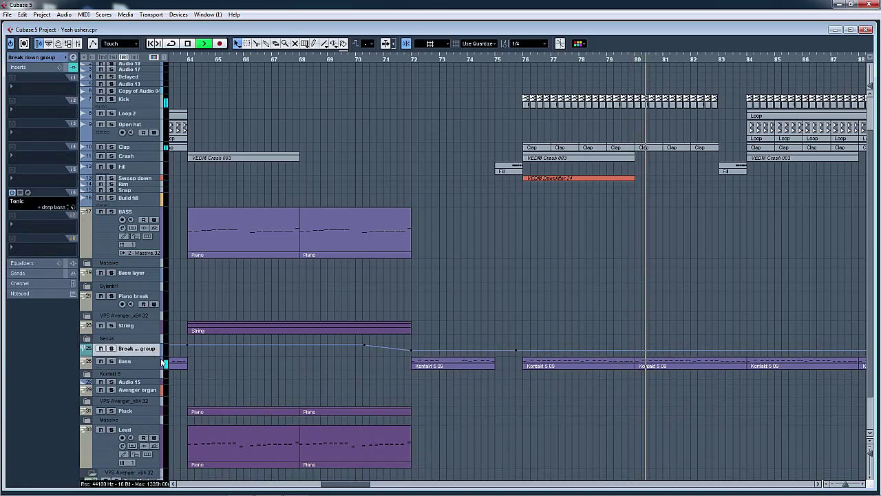
left_click(146, 253)
left_click_drag(147, 253, 147, 216)
Step: Examine the fill leading into bar 84, resume playback from there and stop at about bar 90
key("g")
key("g")
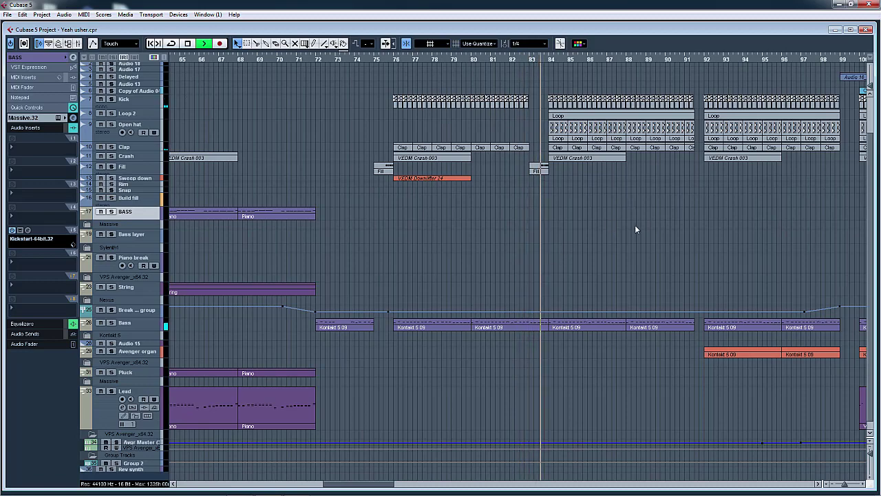
key("h")
key("h")
key("h")
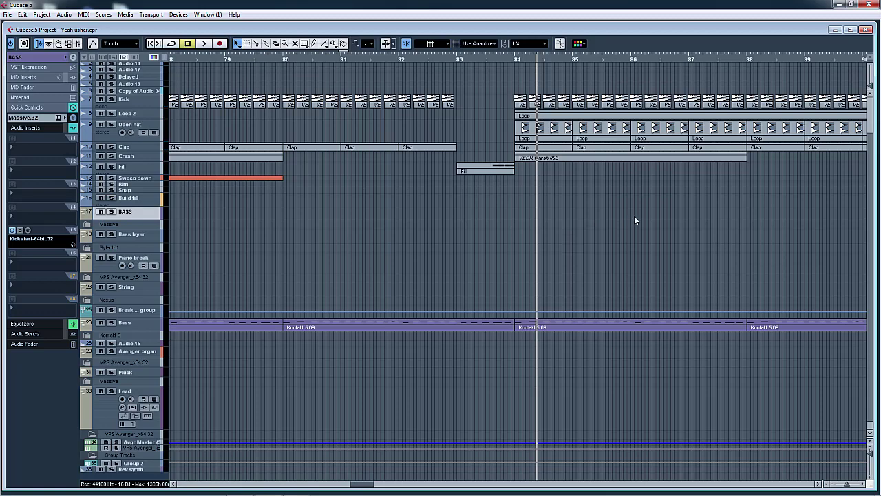
key("space")
left_click_drag(805, 230, 770, 231)
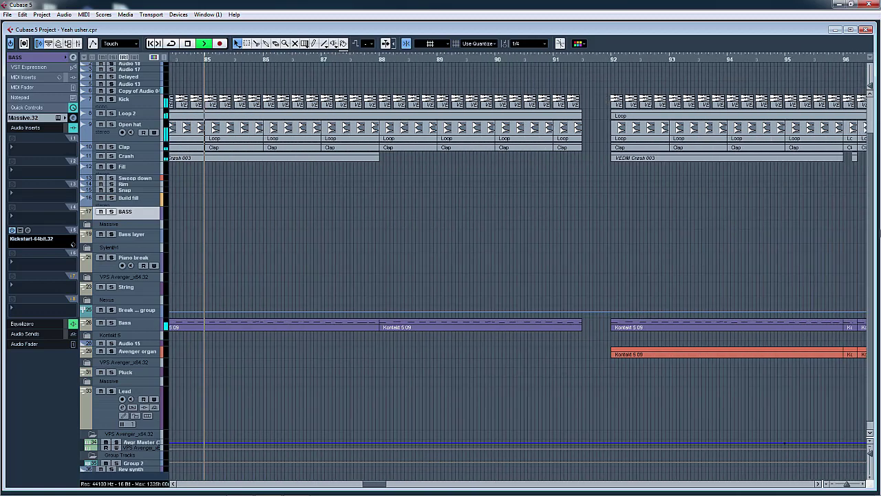
key("g")
key("g")
key("g")
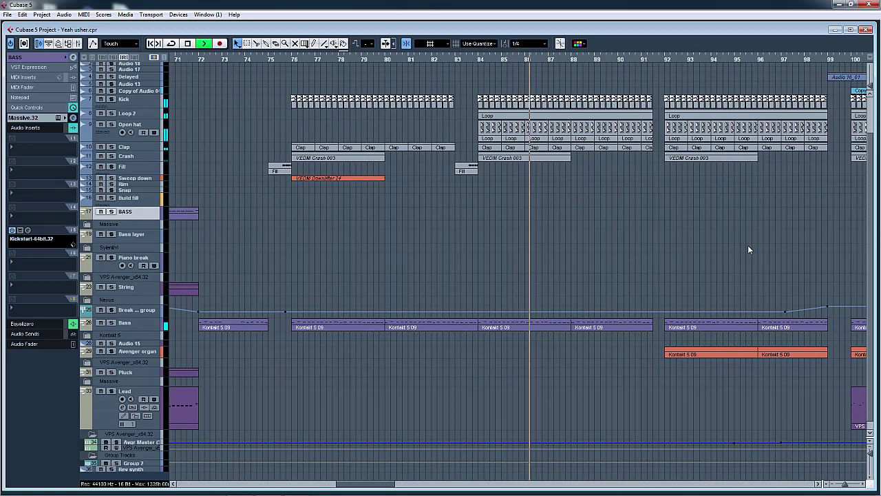
key("space")
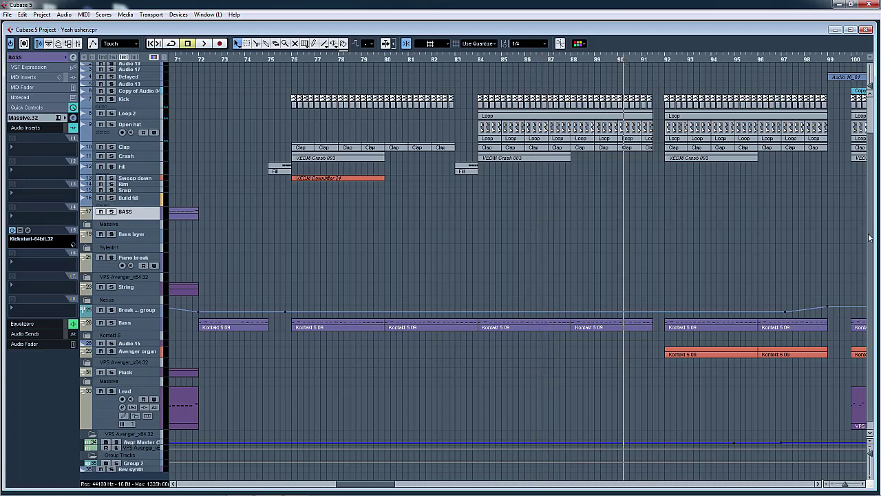
Step: Play the full mix from about bar 90 through the vocal cut before bar 92, stopping just after bar 93
scroll(868, 237, "up", 2)
key("h")
key("h")
key("h")
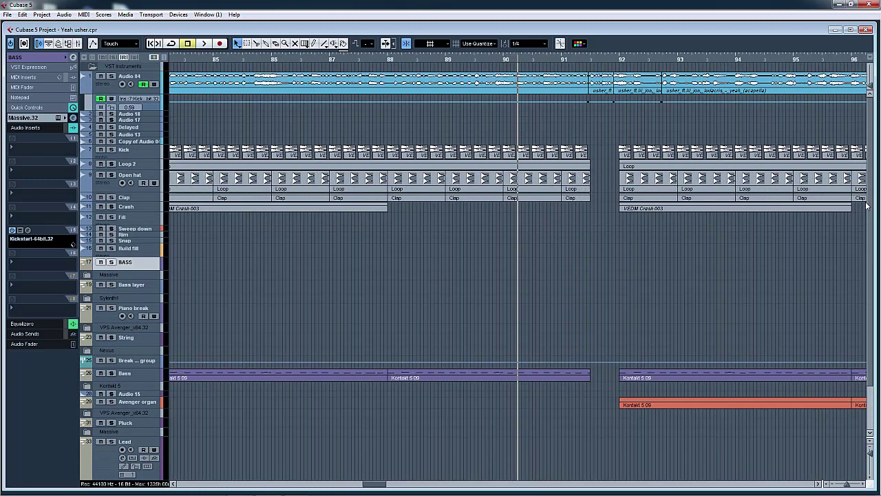
key("h")
key("h")
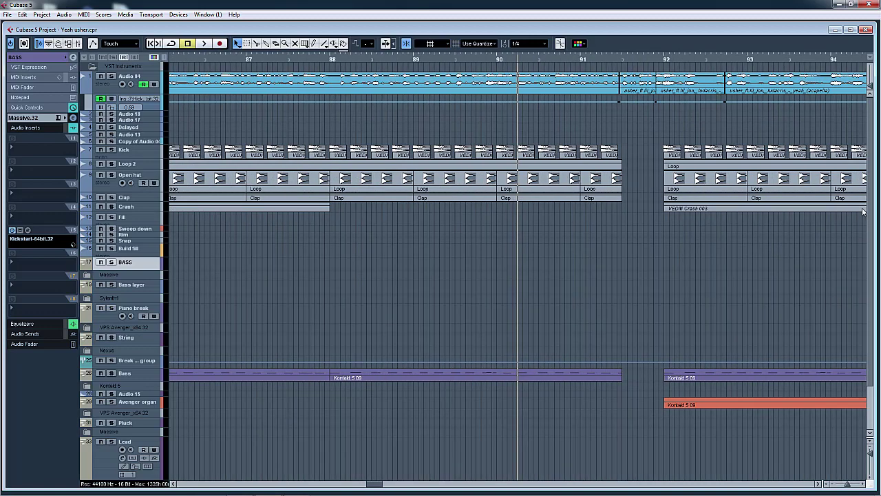
key("space")
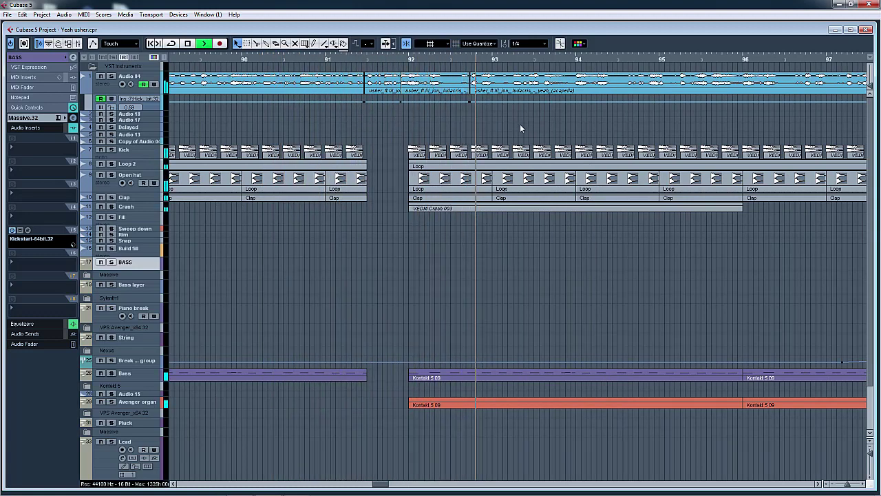
key("space")
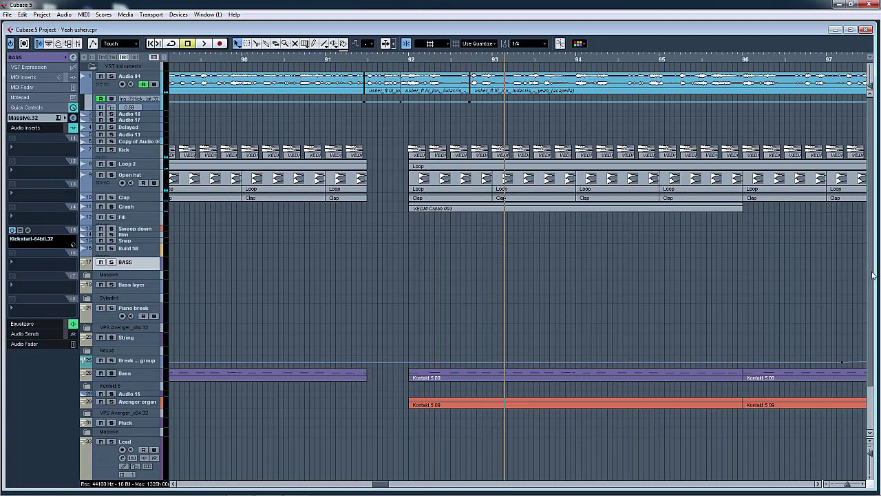
Step: Play the full mix from about bar 91 into the bar 92 section, skip to about bar 98 and stop
scroll(504, 352, "down", 3)
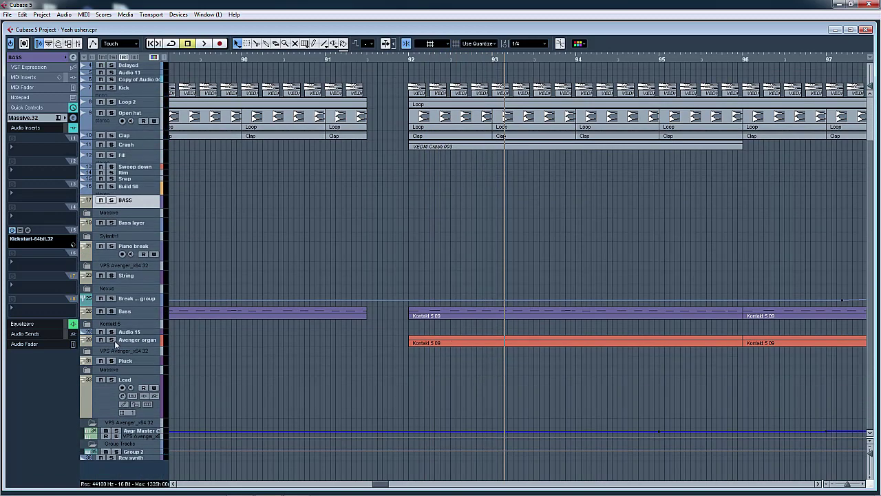
scroll(555, 231, "down", 2)
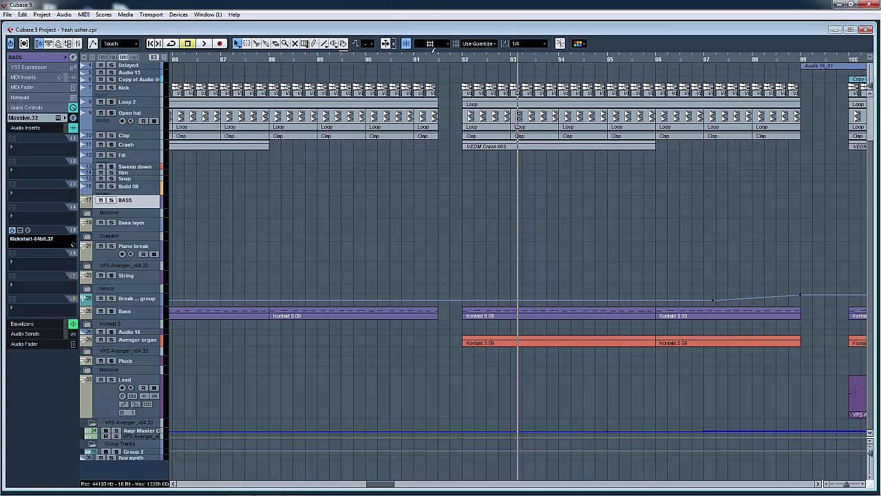
left_click(430, 58)
key("space")
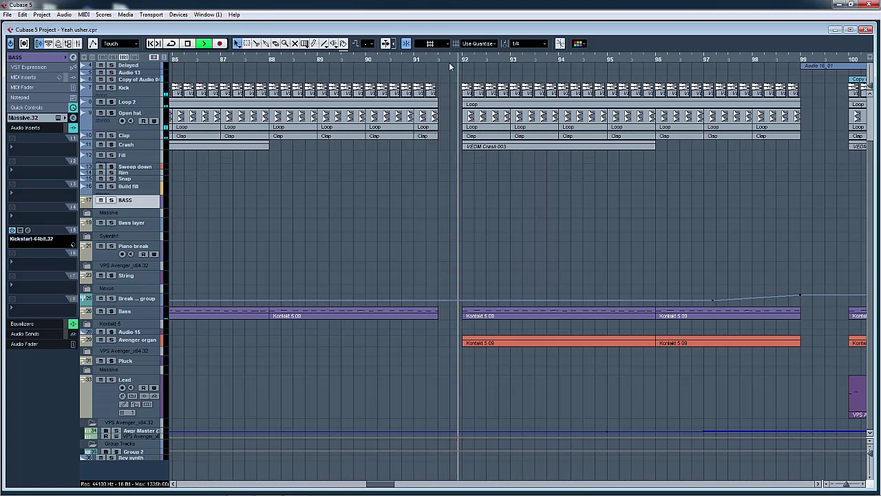
scroll(682, 228, "right", 5)
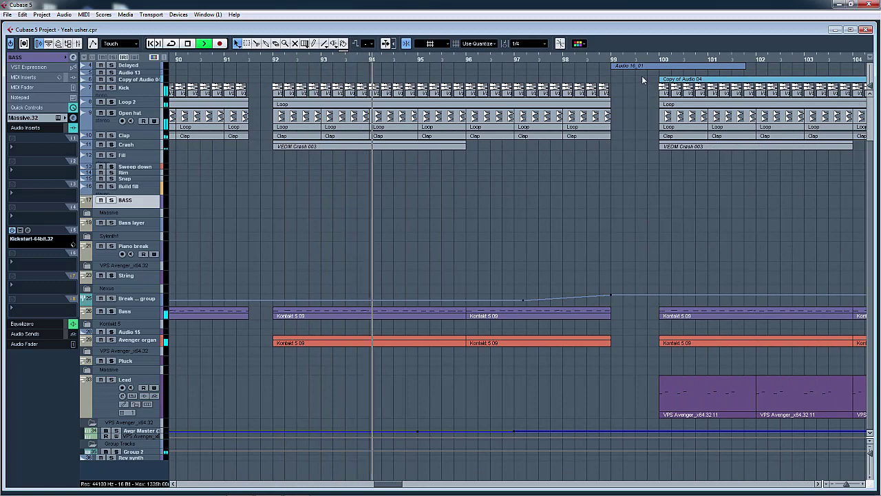
left_click(564, 59)
key("space")
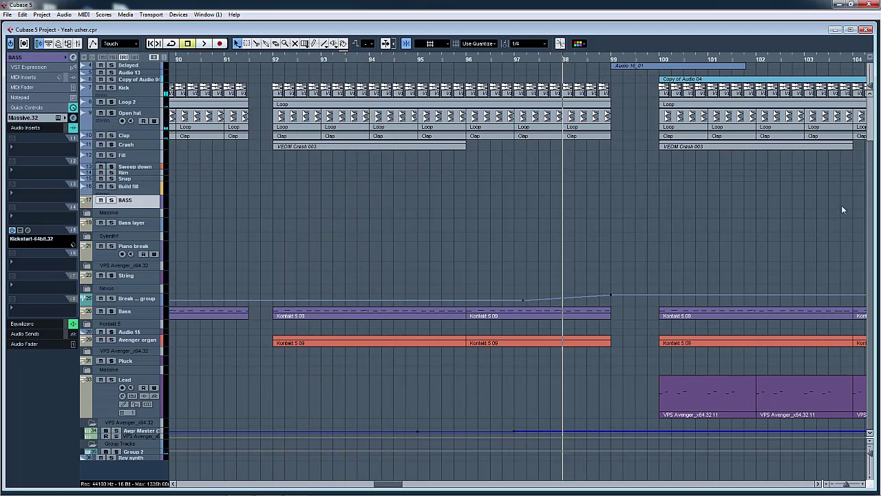
Step: Play from about bar 98 through the break into the bar 100 section with the lead, stopping after bar 102
key("g")
key("g")
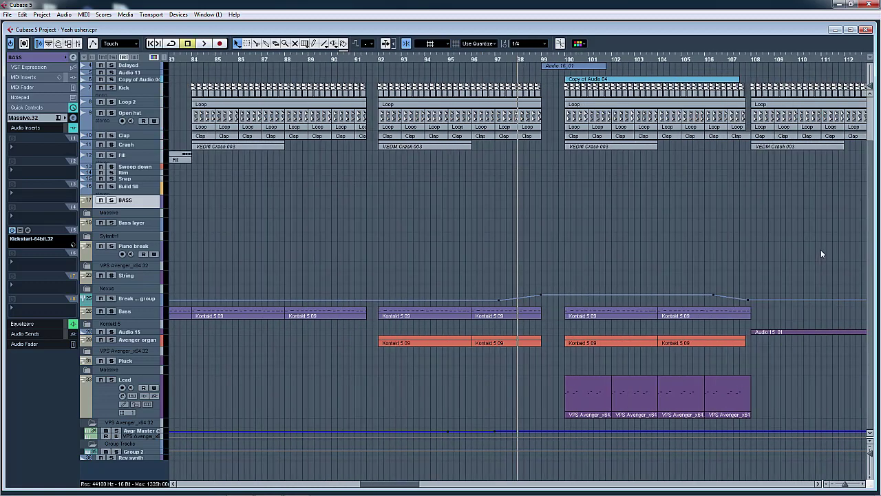
key("space")
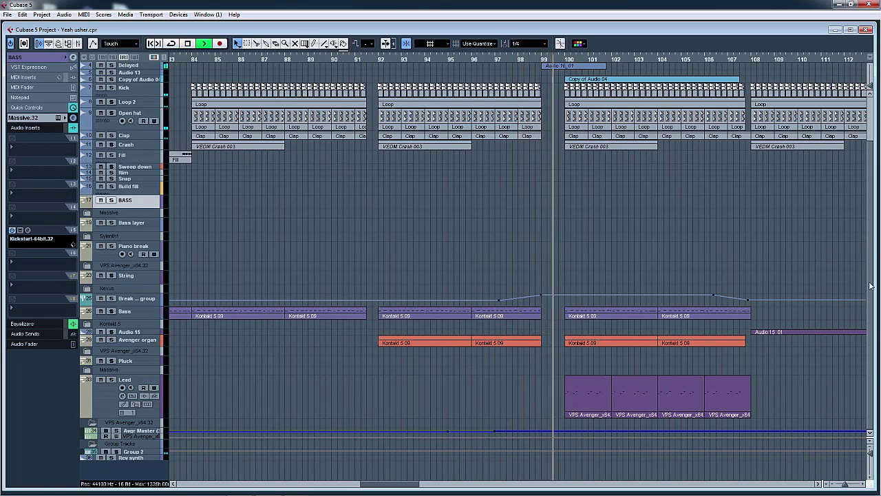
scroll(670, 243, "right", 5)
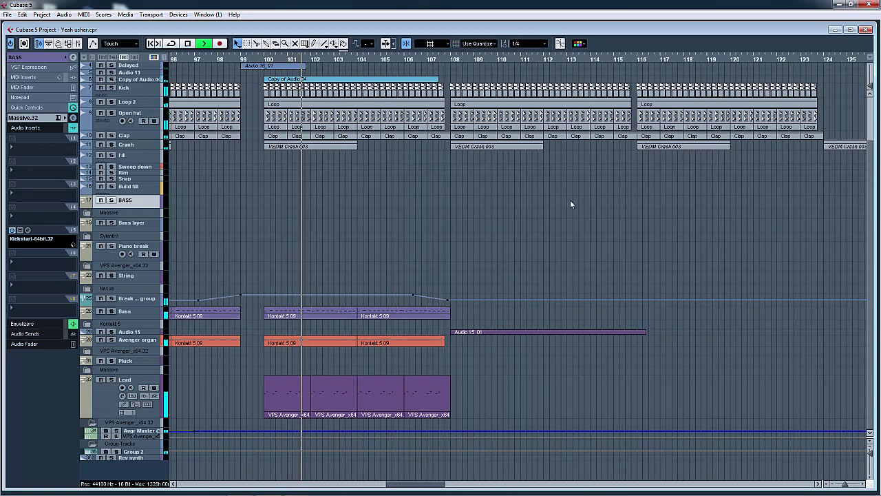
key("space")
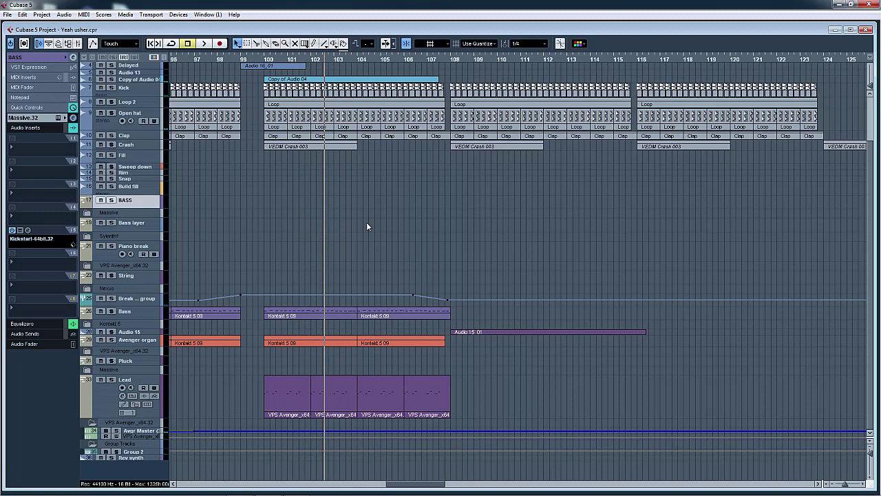
Step: Play the transition from about bar 106 into the vocal section at bar 108, stopping at about bar 110
left_click(421, 58)
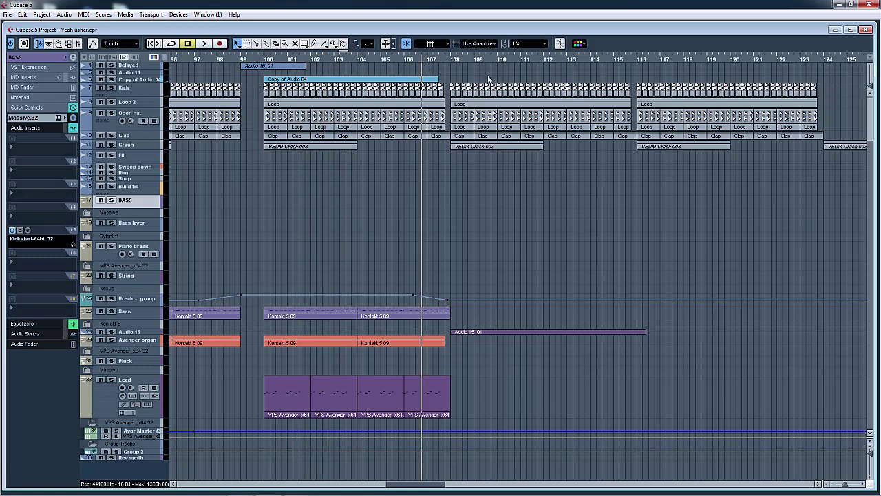
scroll(488, 80, "up", 3)
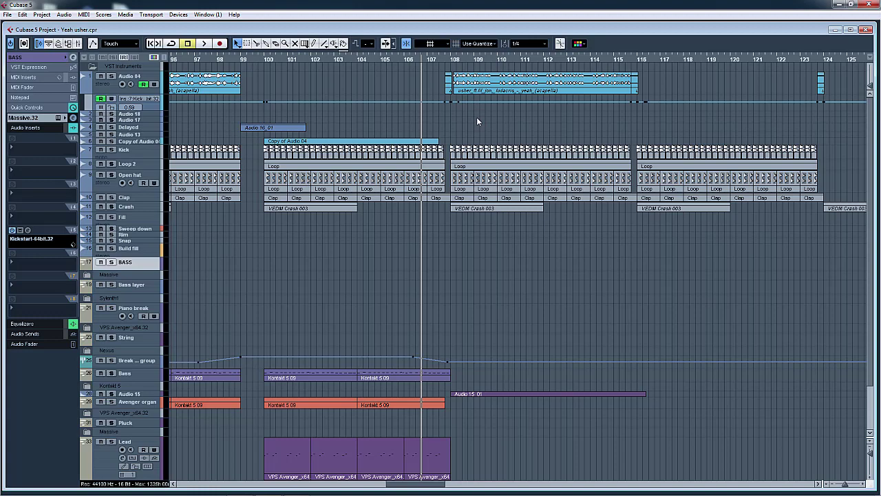
key("space")
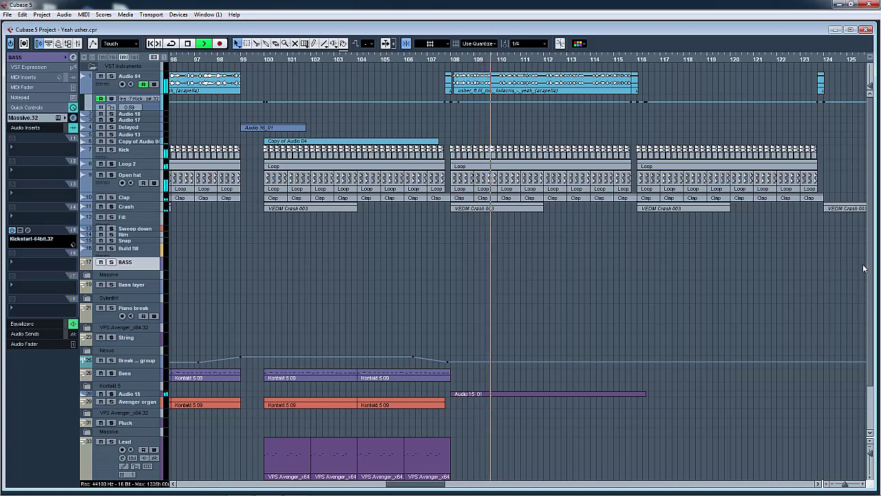
scroll(201, 335, "down", 3)
key("space")
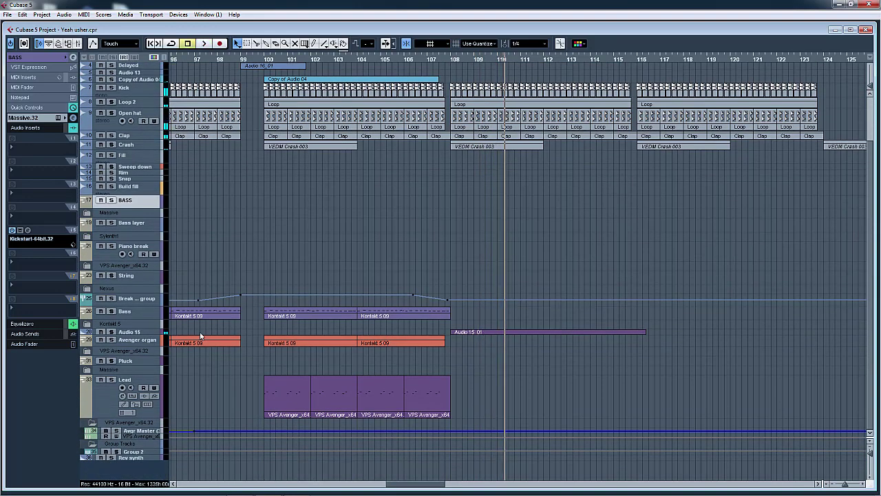
Step: Solo the Audio 15 track and play it from bar 108
left_click(112, 332)
left_click(451, 64)
key("space")
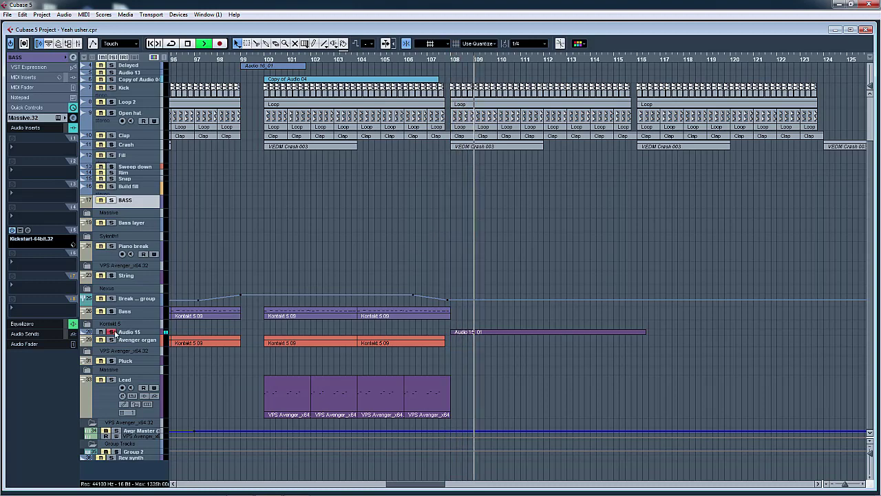
Step: Open Audio 15's channel settings, compare its sound with the high-pass EQ band off and on, and stop playback
left_click(129, 333)
left_click(73, 57)
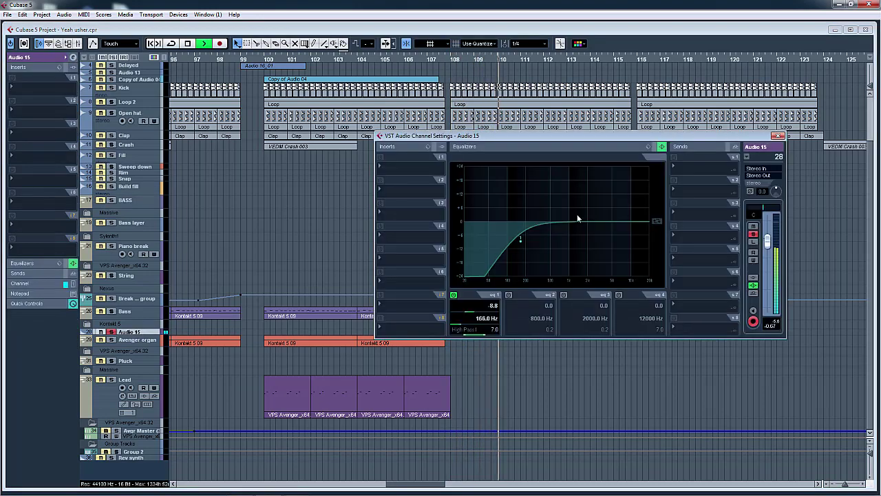
left_click(453, 295)
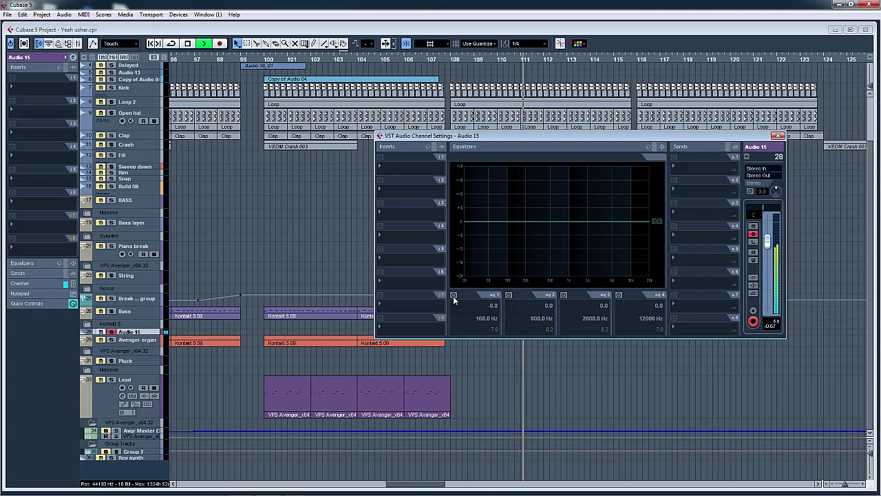
left_click(454, 296)
key("Escape")
key("space")
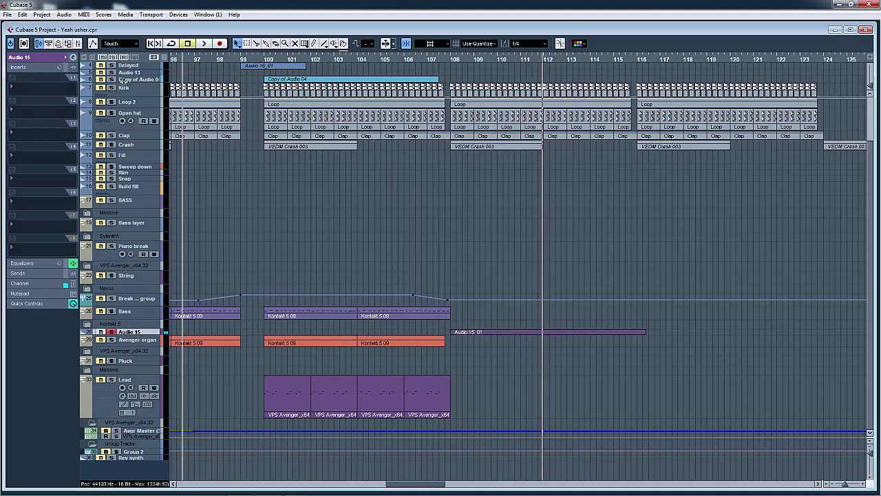
Step: Play the full mix from about bar 106 with the Audio 04 track enlarged to examine its vocal, stopping after bar 116
left_click(422, 59)
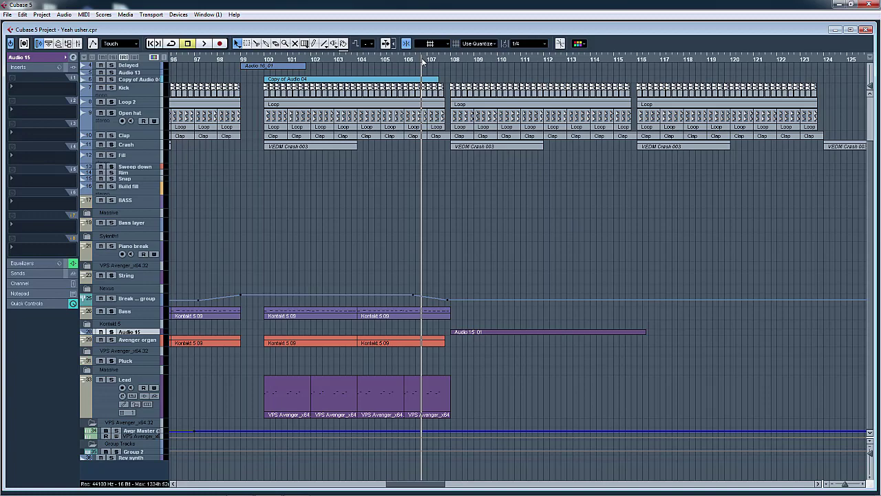
key("space")
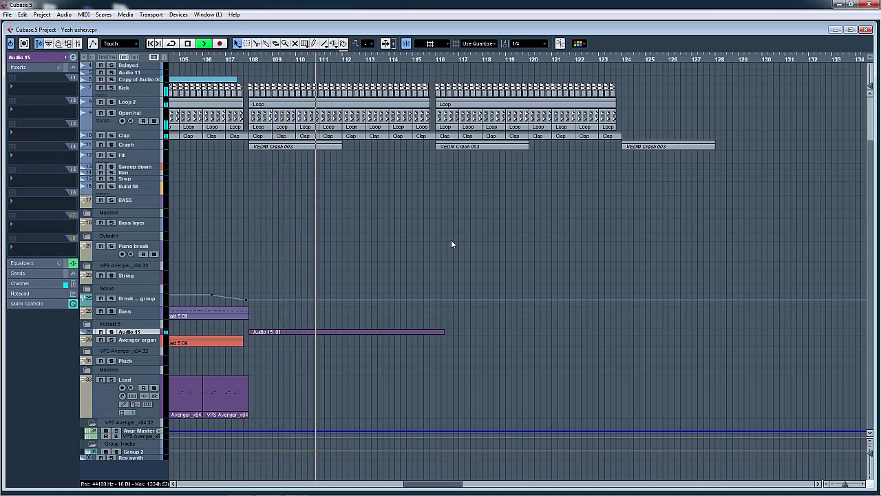
scroll(451, 242, "up", 4)
left_click(178, 117)
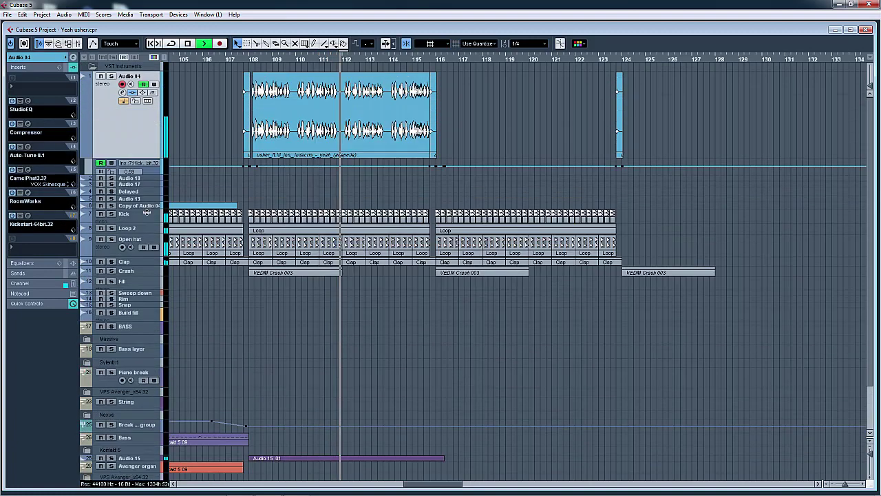
key("h")
key("h")
key("h")
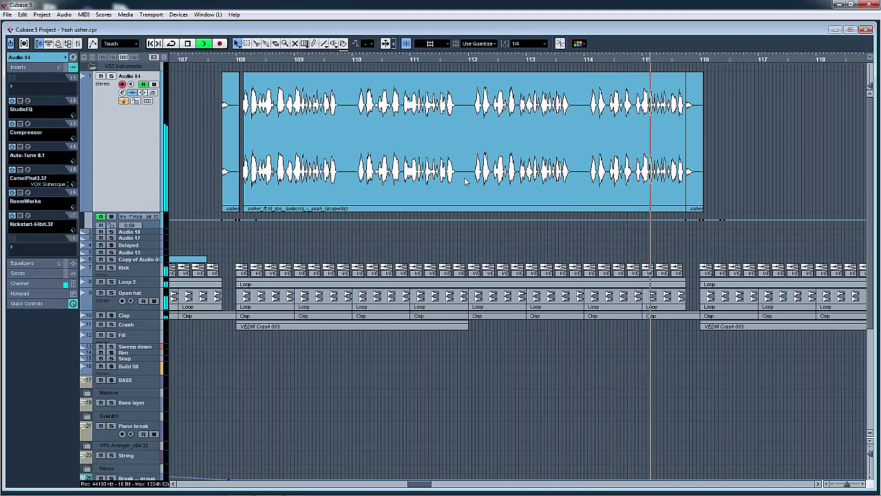
key("g")
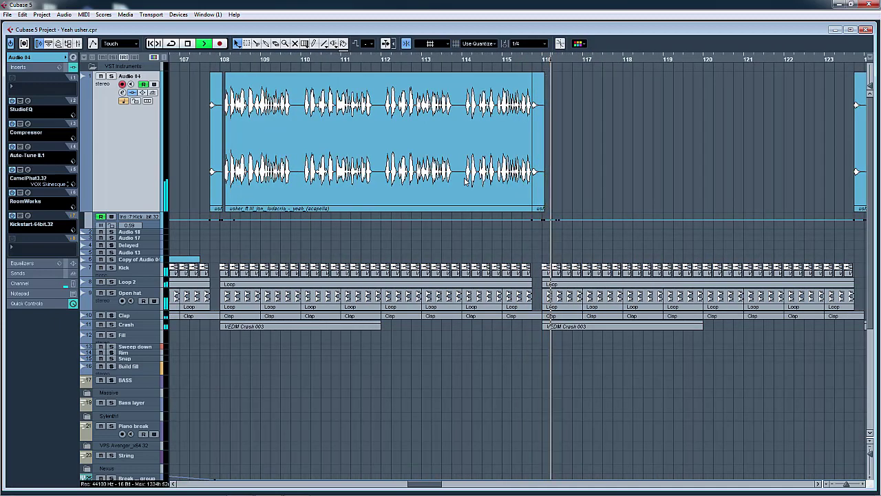
key("space")
Step: Play the end of the section from about bar 122 through the short vocal clip before bar 124, and stop
scroll(829, 346, "down", 4)
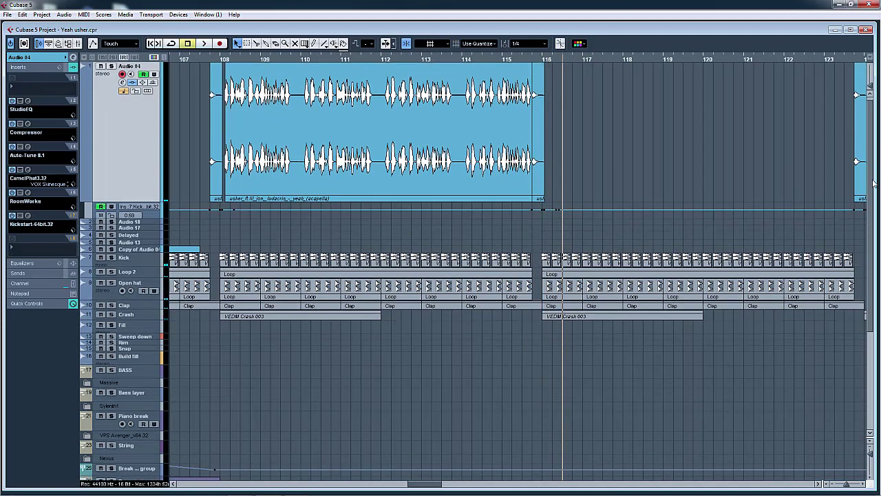
scroll(787, 360, "right", 5)
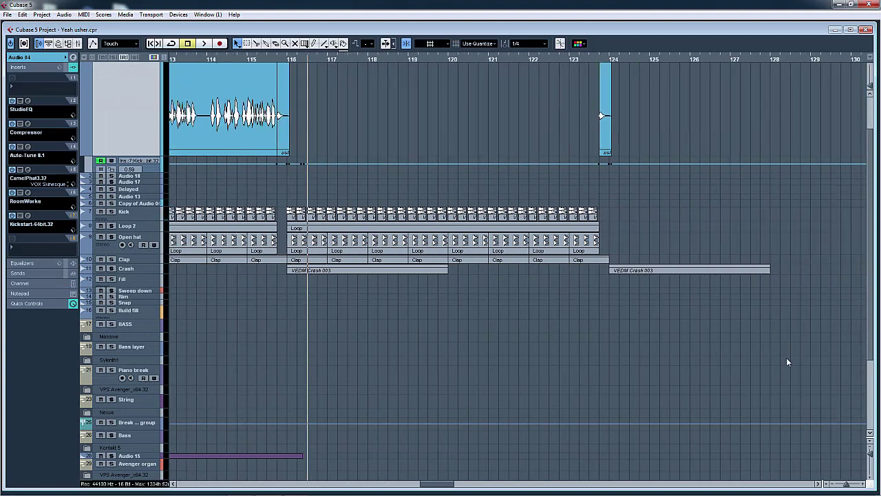
left_click(539, 59)
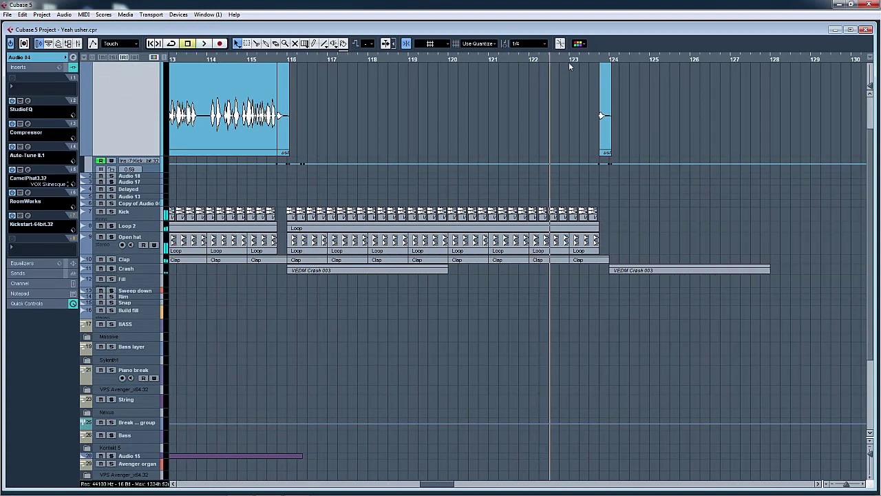
key("space")
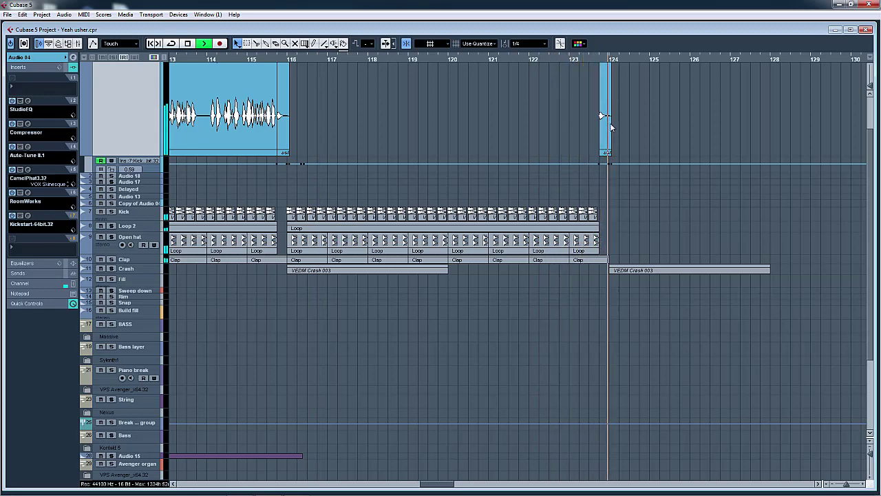
key("space")
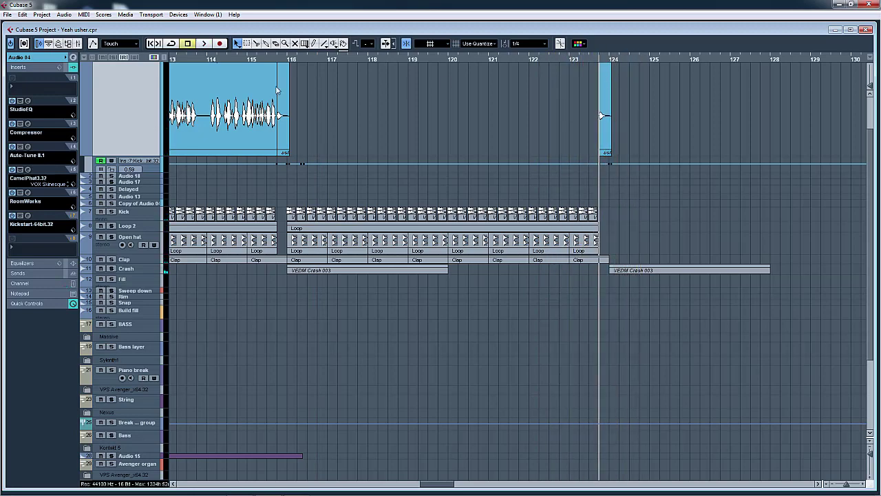
Step: Solo Audio 04 to audition the short vocal clip before bar 124, then turn its solo off
scroll(156, 105, "up", 2)
left_click(111, 76)
key("space")
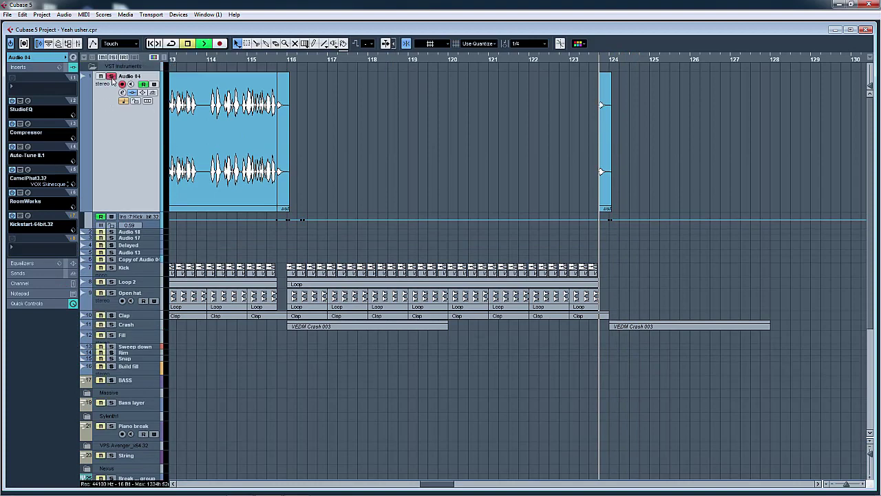
left_click(111, 76)
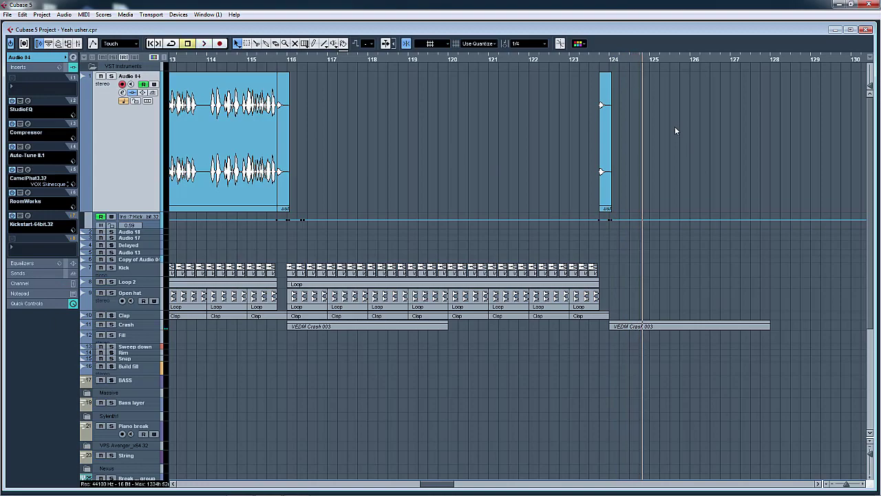
Step: Reduce the height of the Audio 04 track and show the whole arrangement from bar 1 to the end
key("g")
key("g")
key("g")
key("g")
key("g")
key("g")
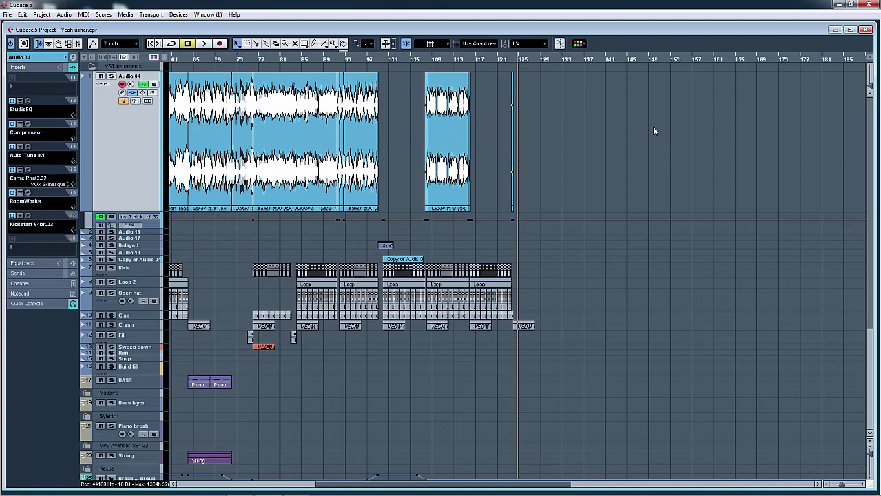
key("g")
key("g")
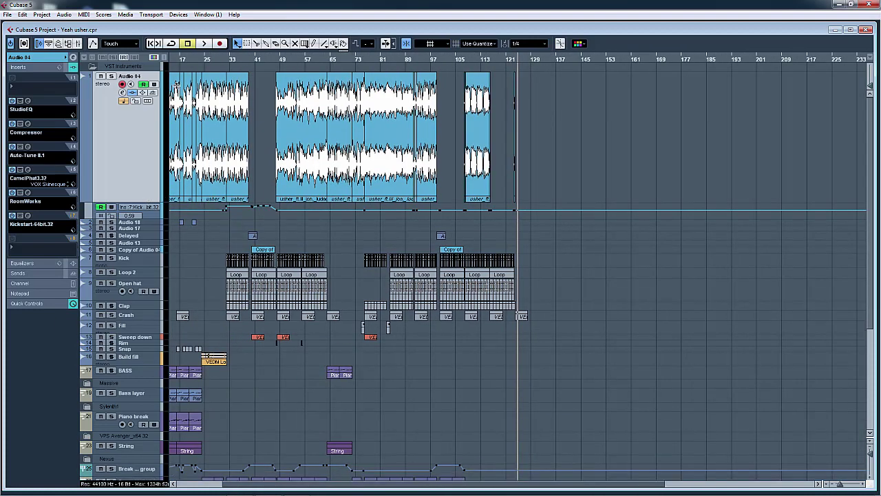
left_click_drag(148, 210, 148, 88)
scroll(158, 142, "left", 3)
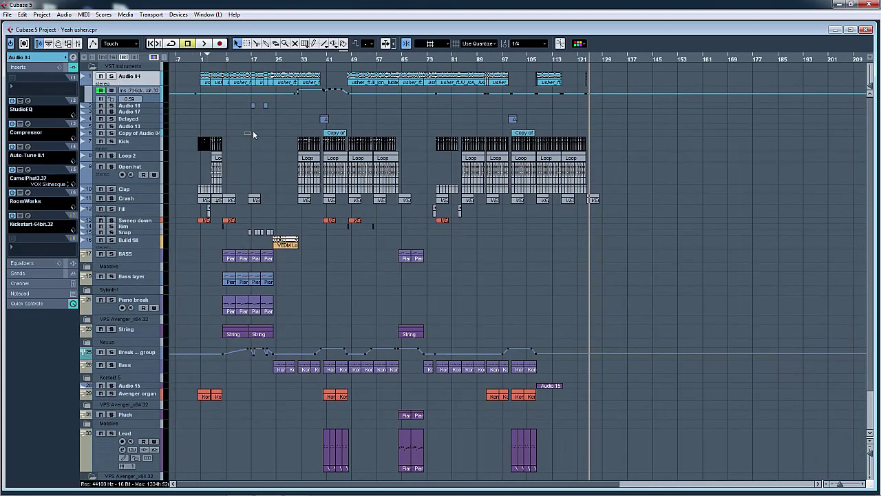